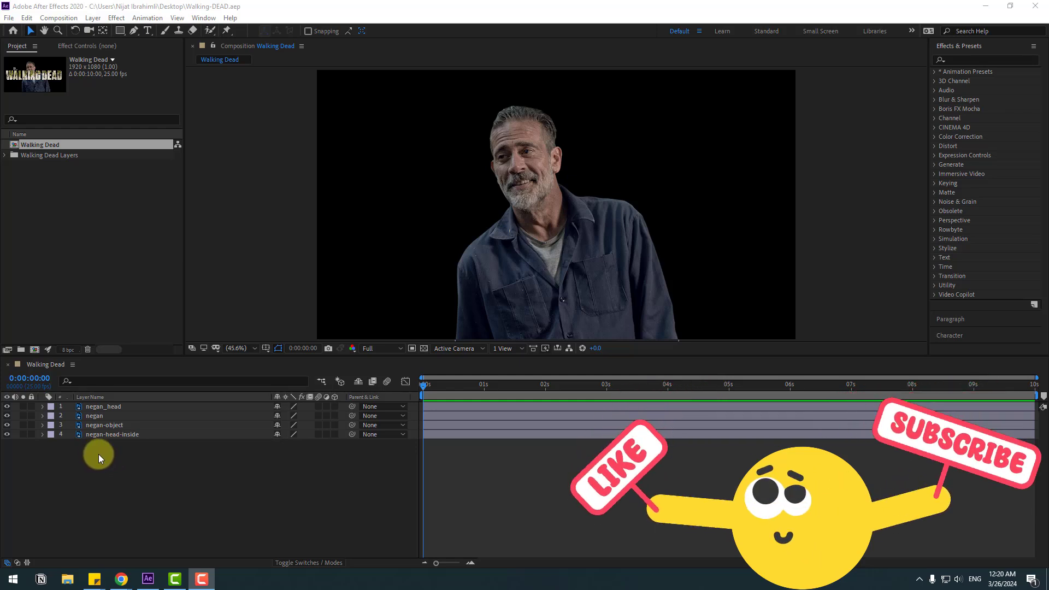
Hide all four negan layers, and turn them back on one at a time from the lowest up to inspect each piece
left_click_drag(11, 433, 12, 414)
left_click(97, 435)
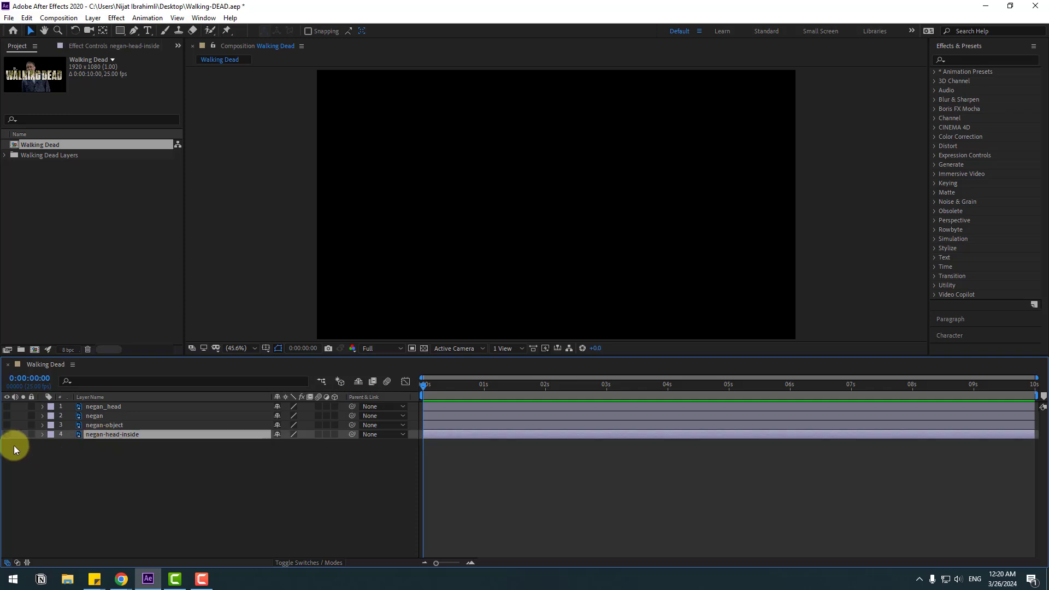
left_click(6, 433)
left_click(98, 425)
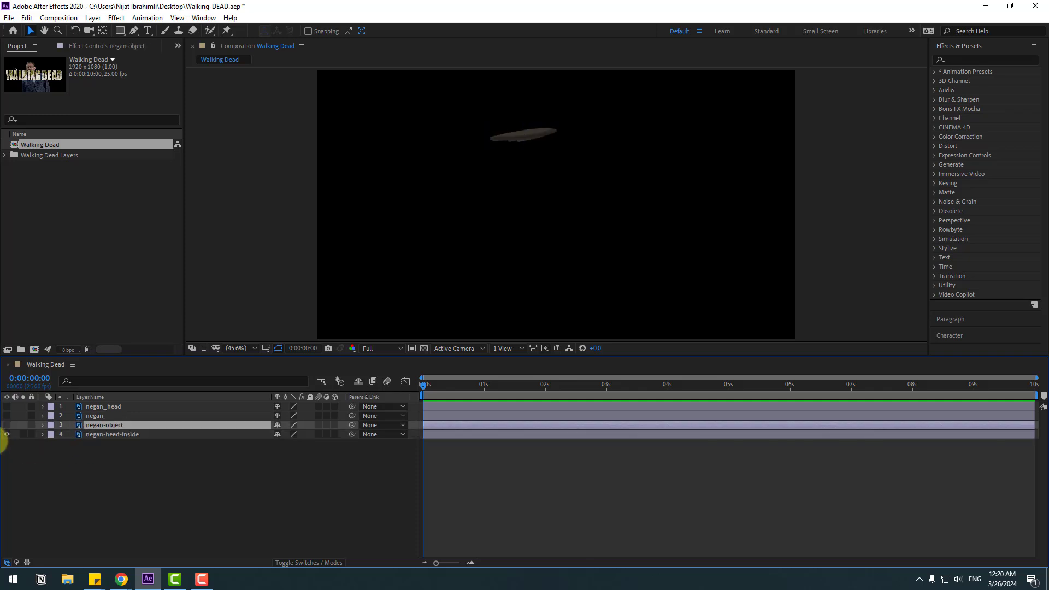
left_click(7, 416)
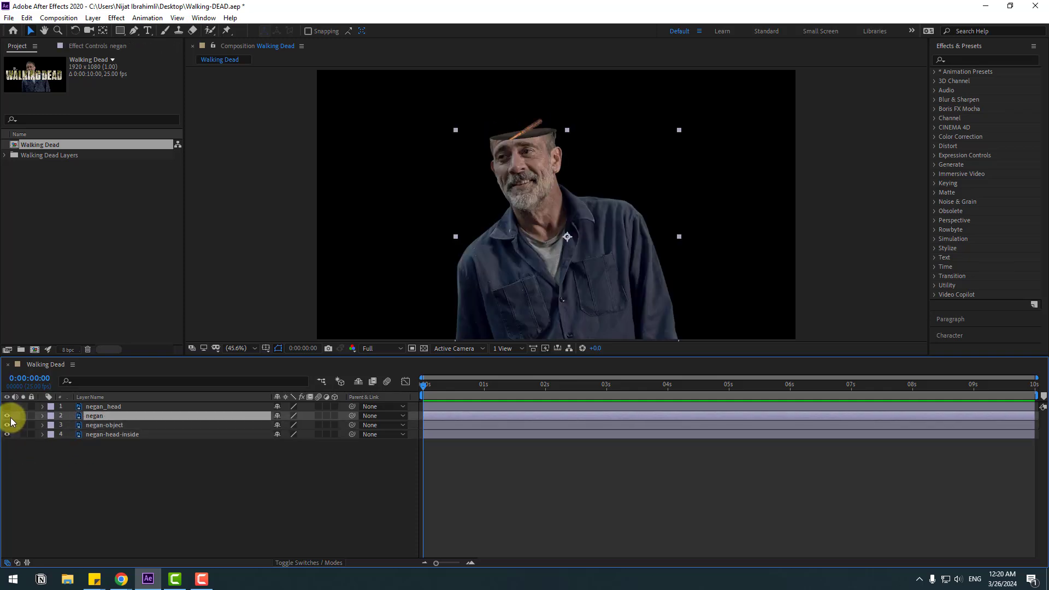
left_click(100, 406)
left_click(8, 407)
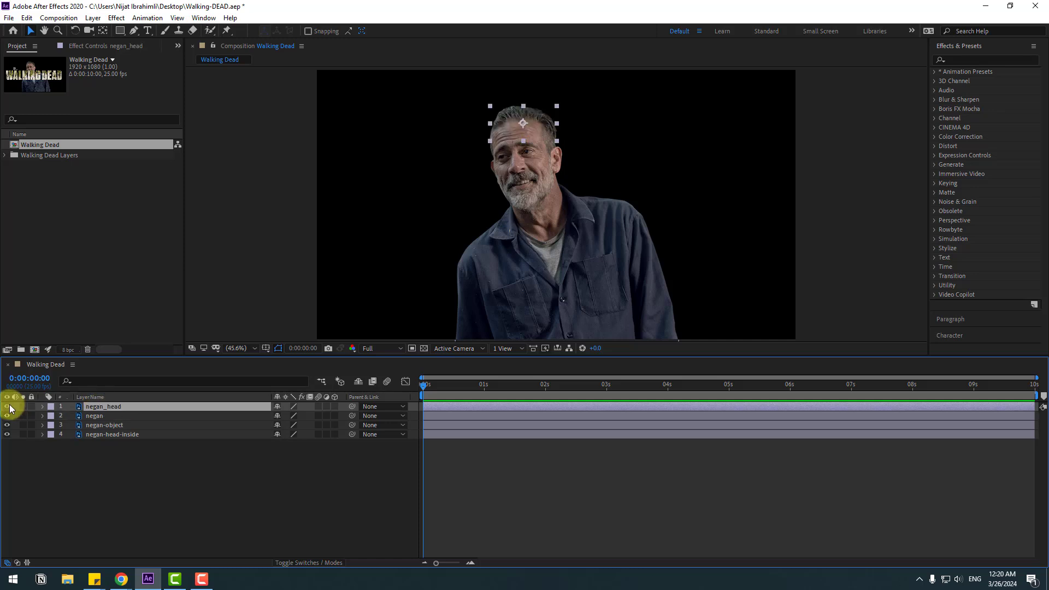
left_click(149, 455)
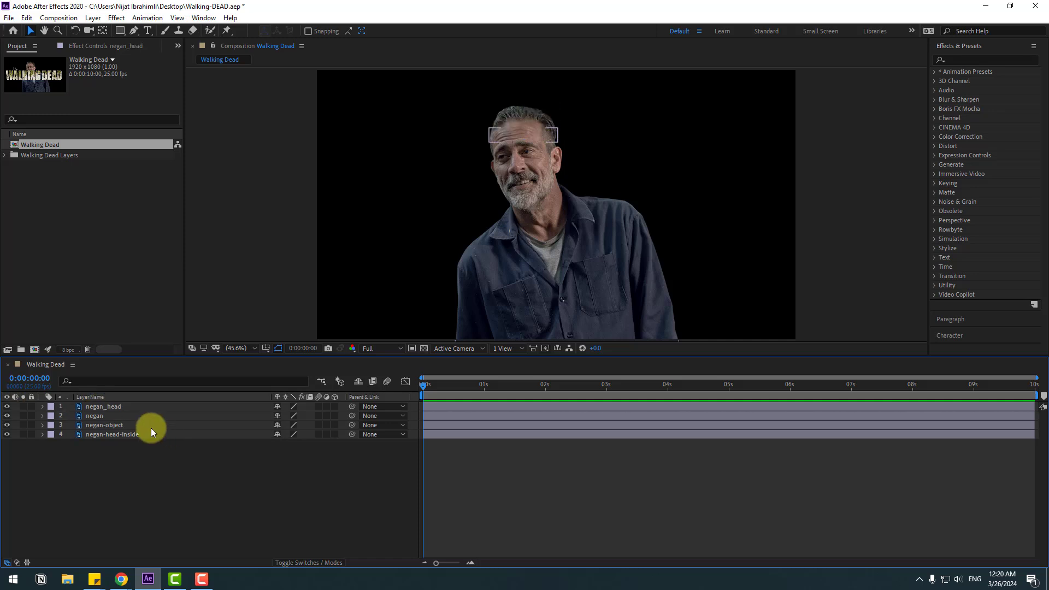
Parent the negan_head, negan-object and negan-head-inside layers to the negan layer
left_click(123, 408)
left_click_drag(352, 406, 156, 416)
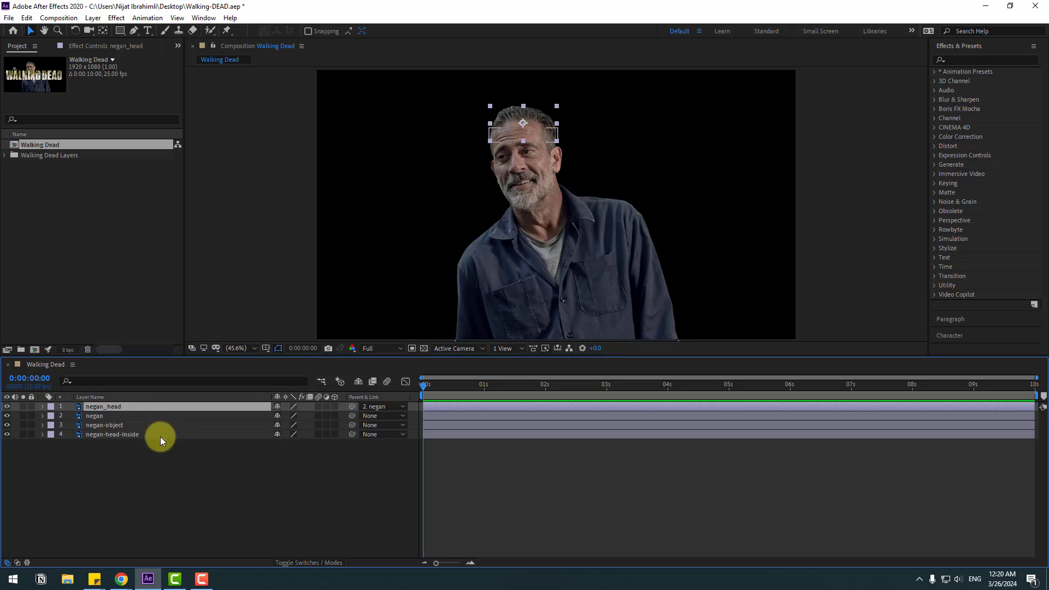
left_click(133, 426)
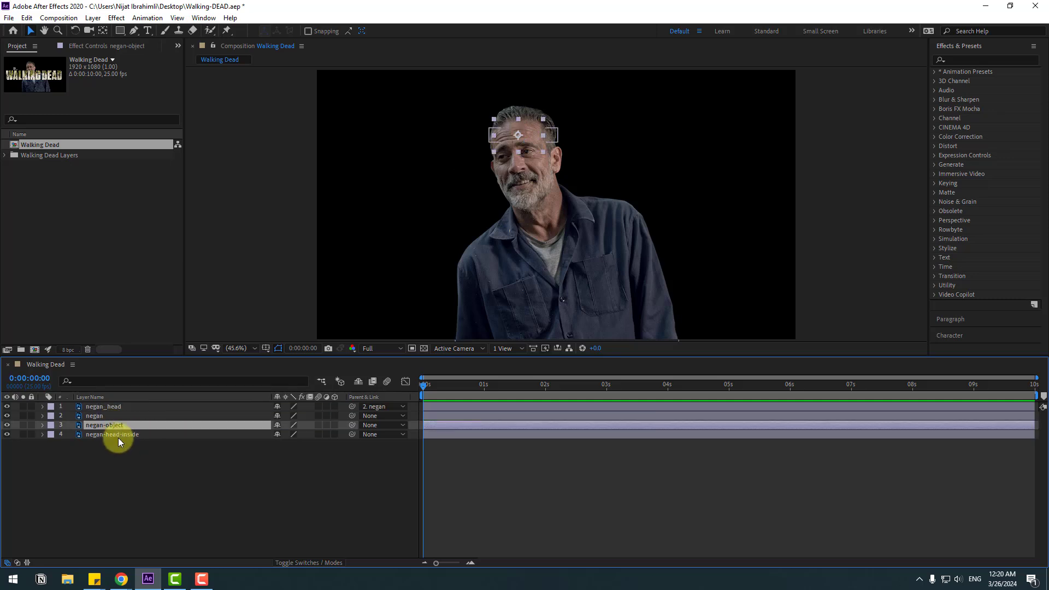
left_click(139, 437, "ctrl")
left_click_drag(352, 433, 94, 416)
left_click(162, 499)
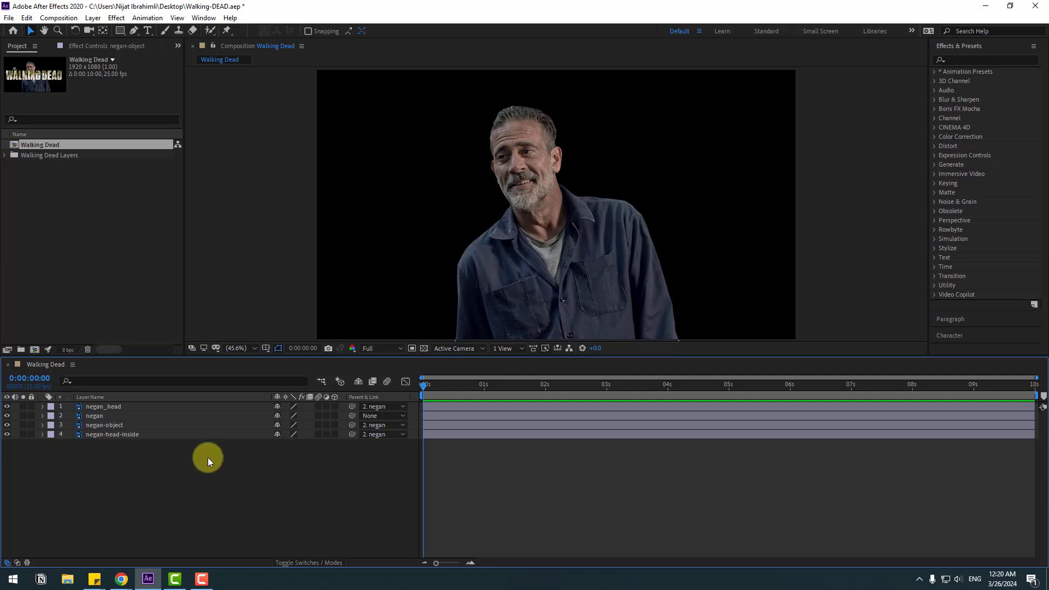
Create a composition-sized solid named BG in dark grey 1F1F1F, placed beneath all the negan layers
right_click(133, 474)
mouse_move(255, 356)
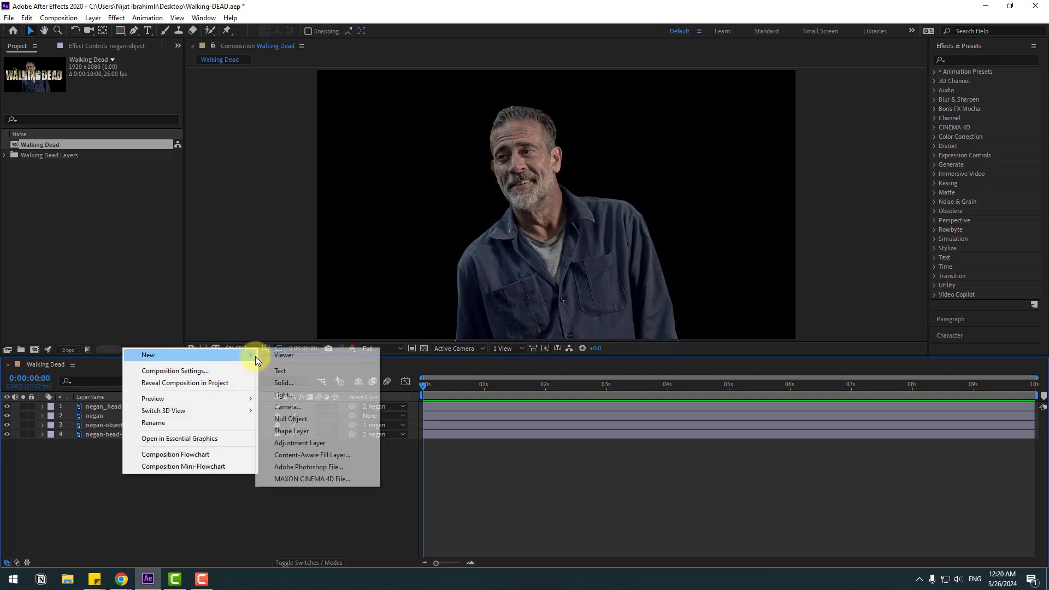
left_click(296, 382)
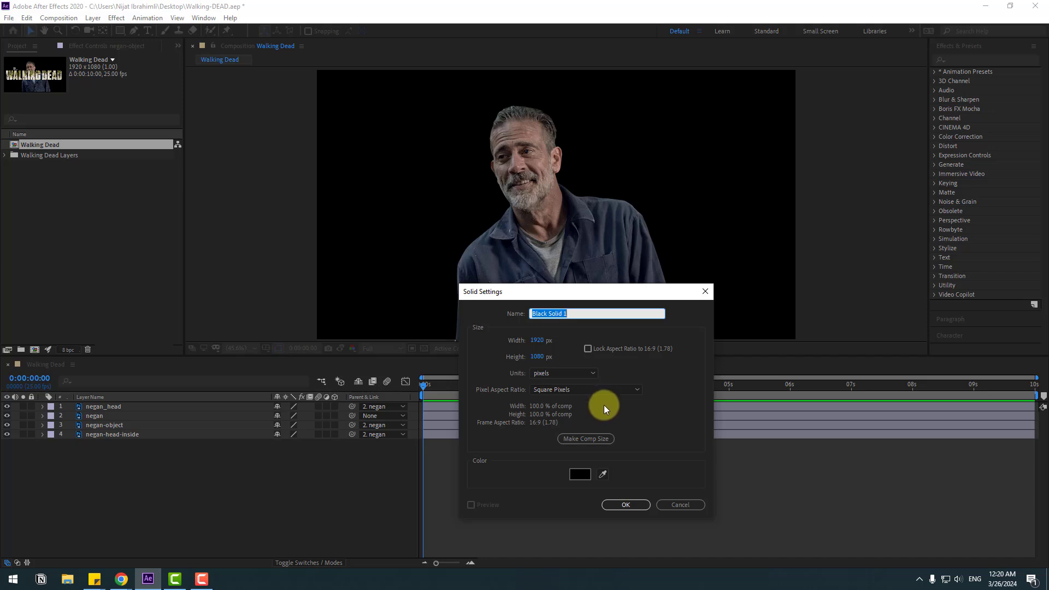
type("BG")
left_click(583, 476)
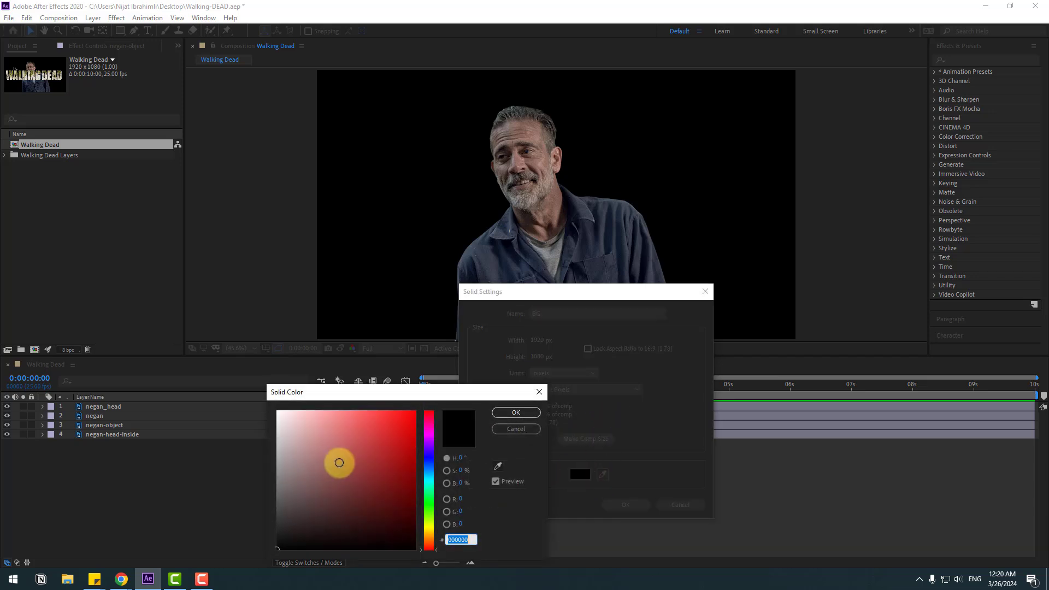
left_click_drag(293, 532, 268, 530)
left_click(508, 415)
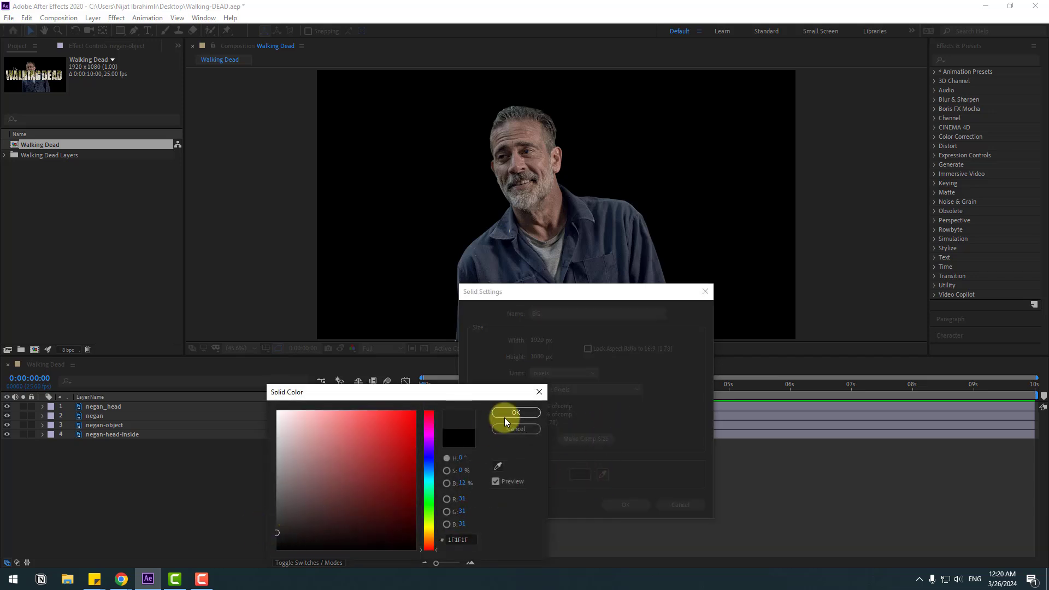
left_click(628, 505)
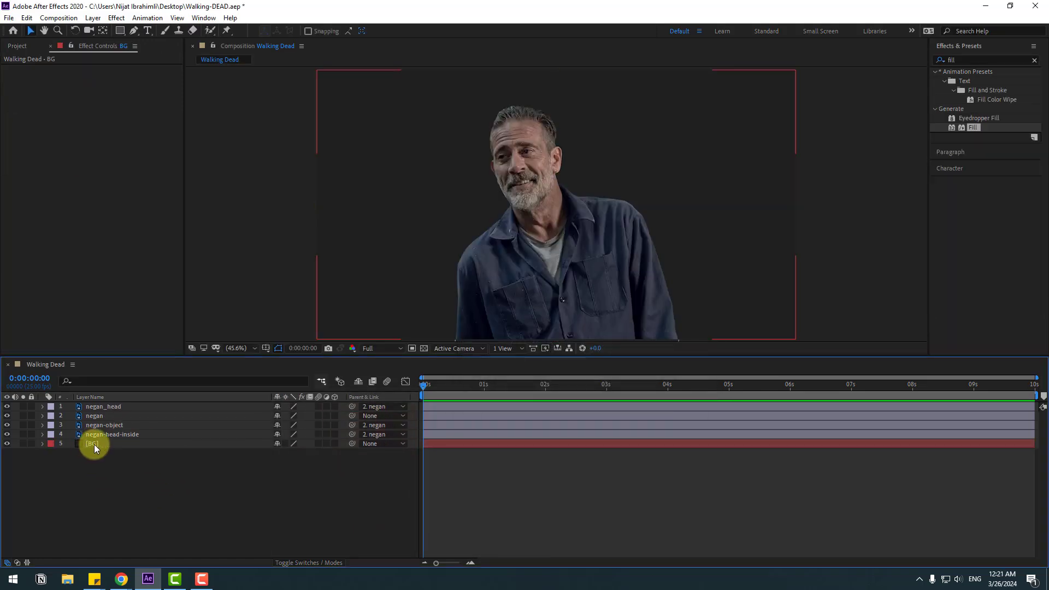
Duplicate the BG solid and rename the upper copy GRID
left_click(267, 445)
key("ctrl+d")
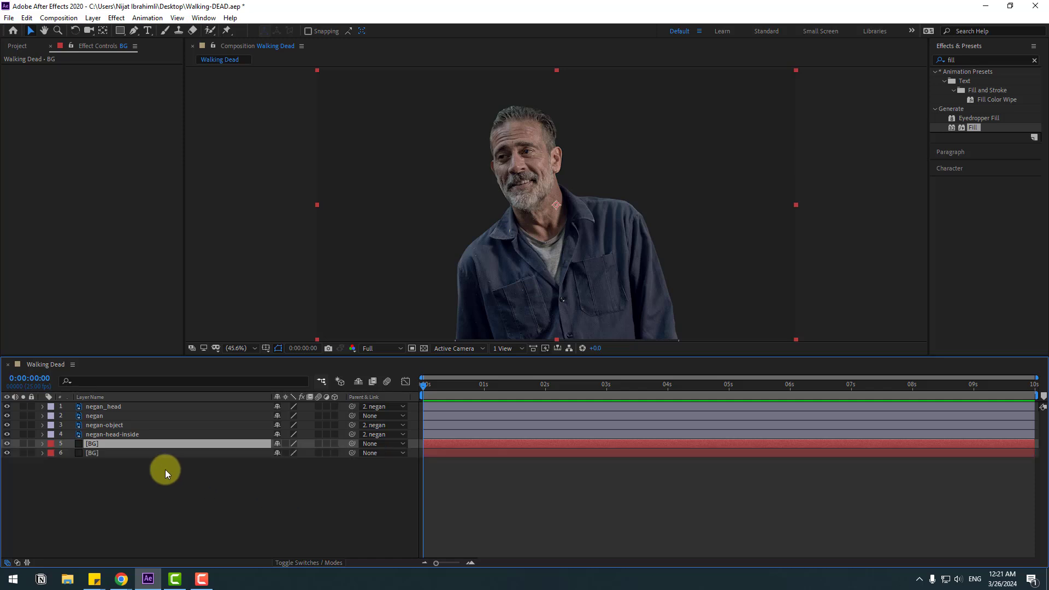
key("Return")
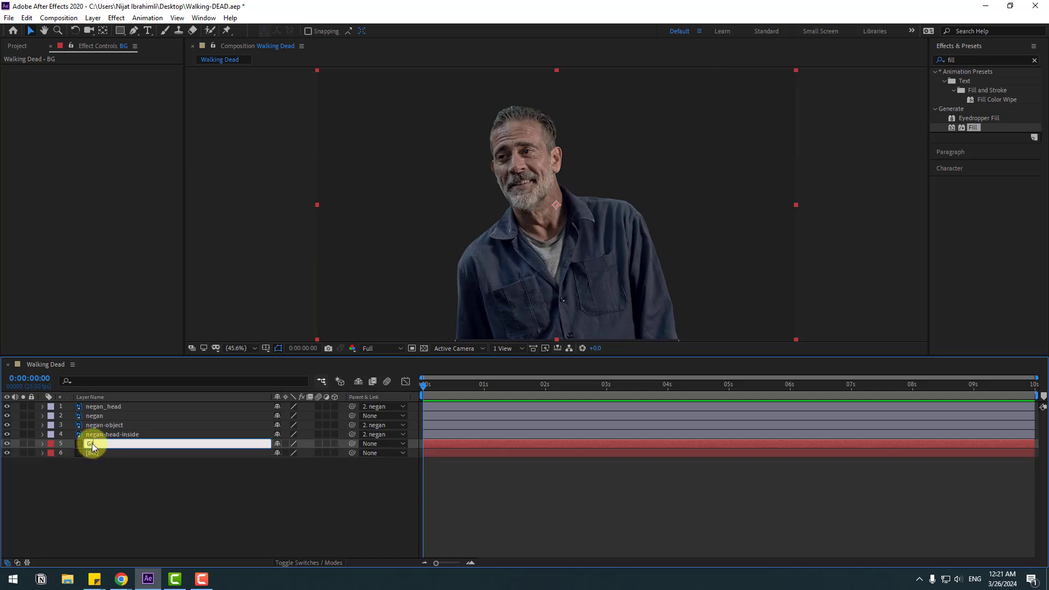
key("Return")
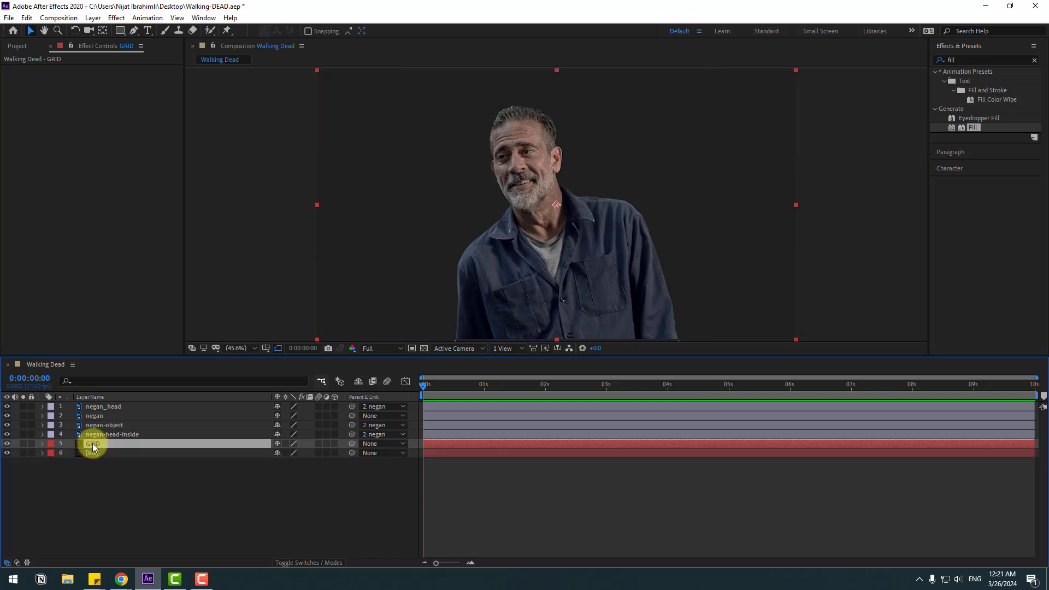
Apply the Generate Grid effect to the GRID layer and set the grid colour to grey 555555
left_click(962, 60)
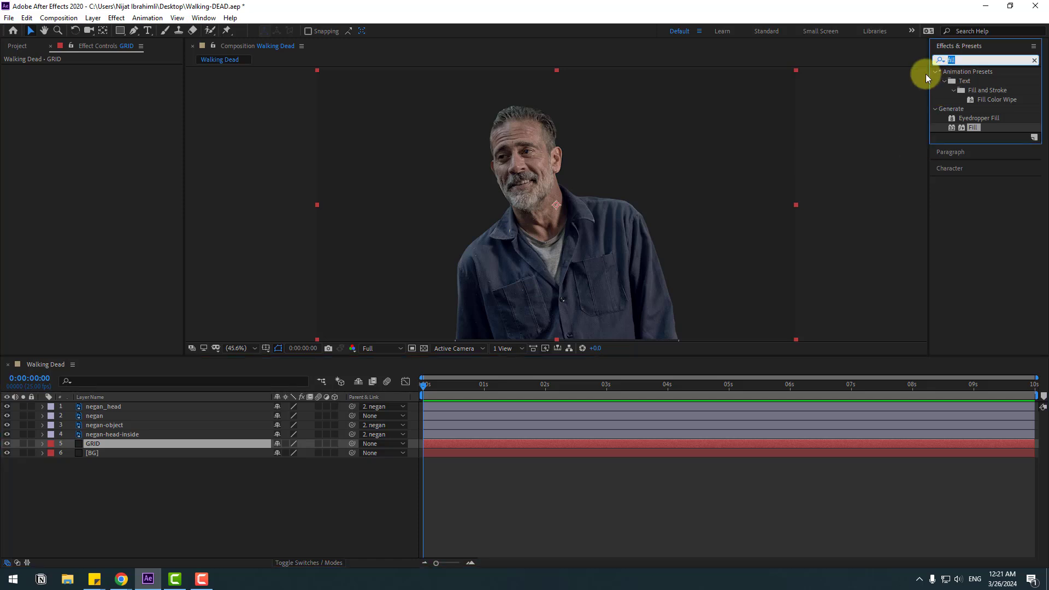
type("grid")
left_click_drag(963, 128, 94, 445)
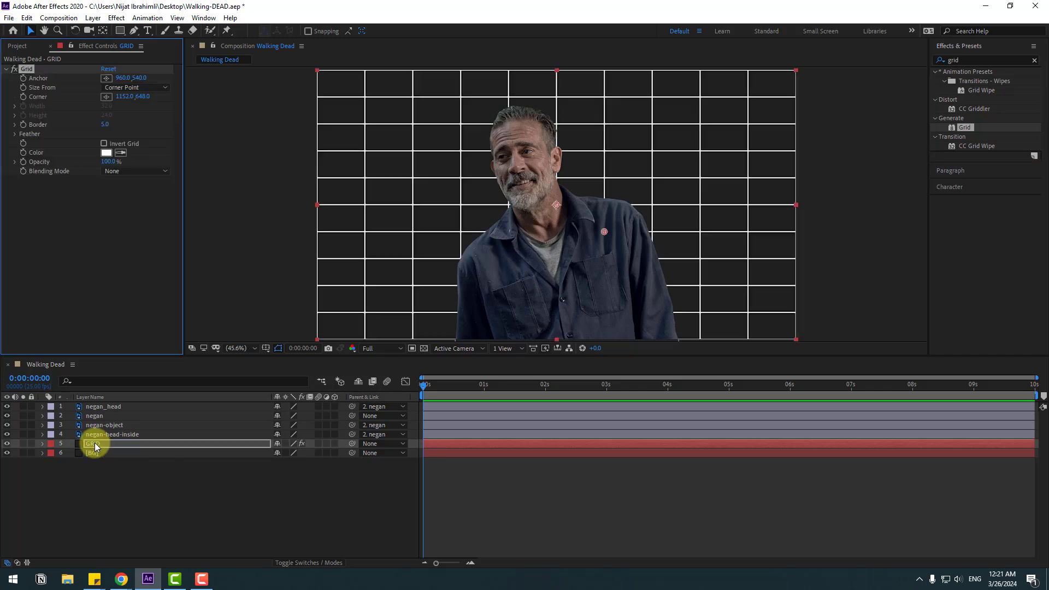
left_click(106, 153)
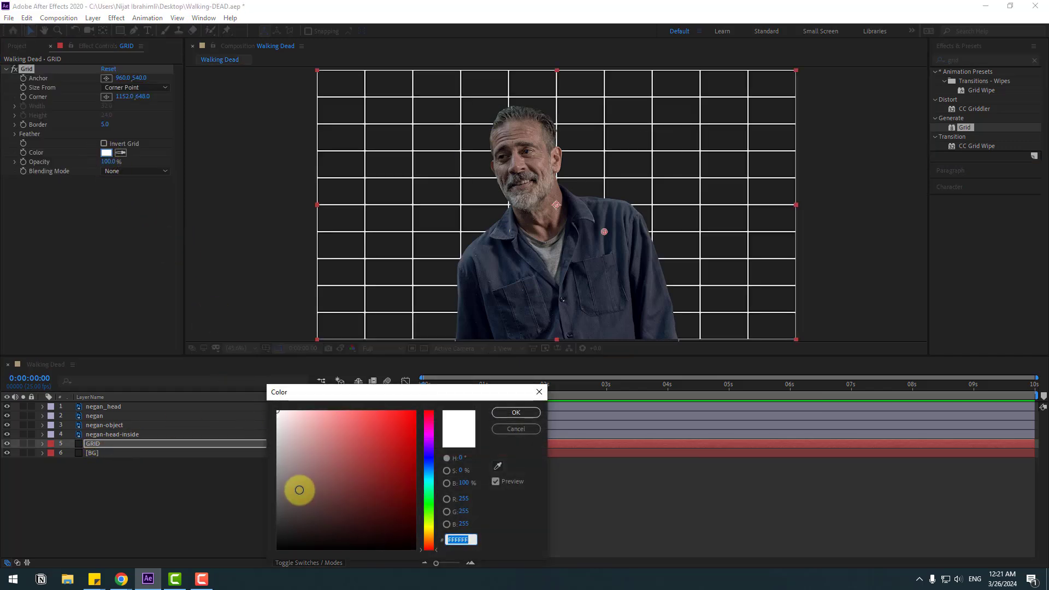
left_click_drag(287, 488, 233, 501)
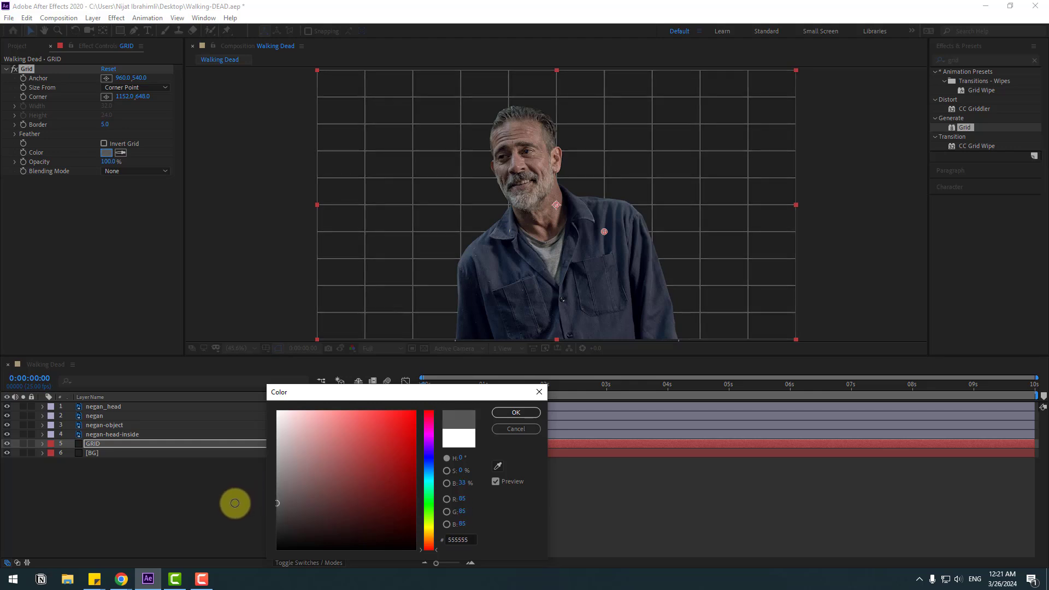
left_click(516, 412)
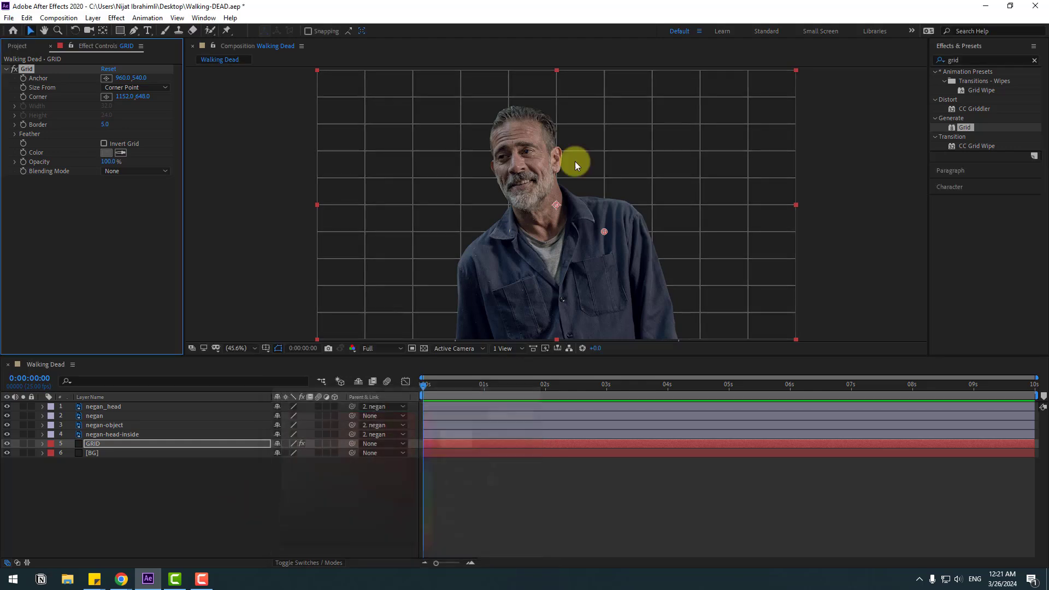
Size the Grid effect by Width Slider and set its width to 57.7
left_click(117, 88)
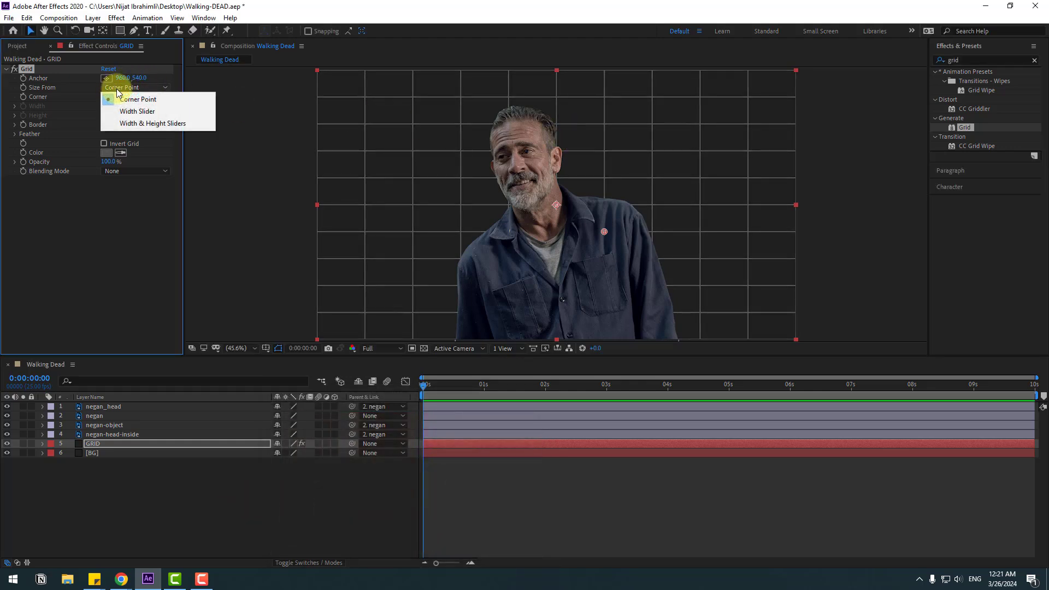
left_click(153, 112)
left_click_drag(52, 120, 67, 120)
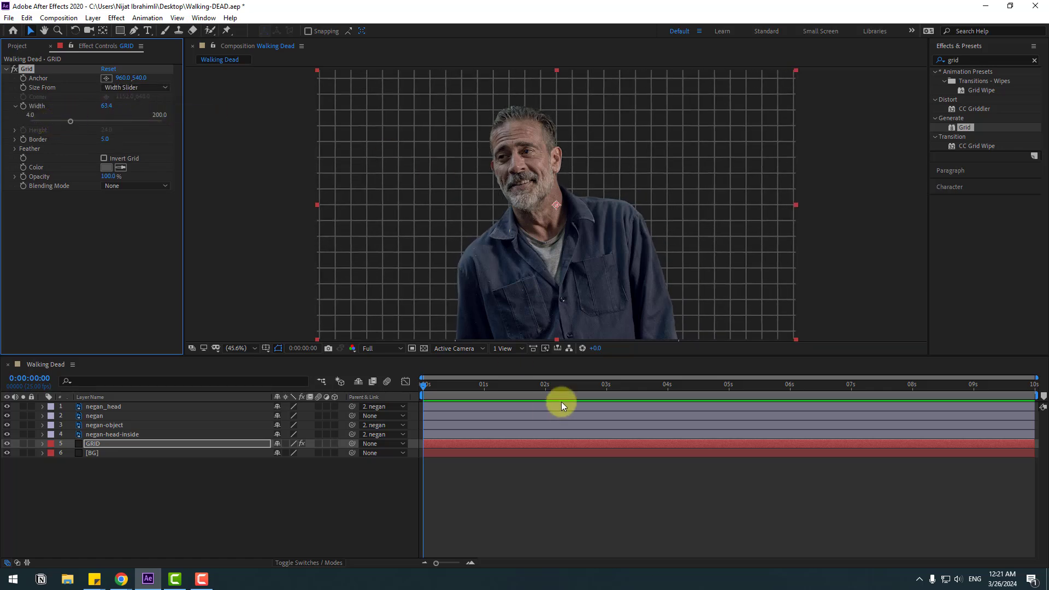
left_click(198, 473)
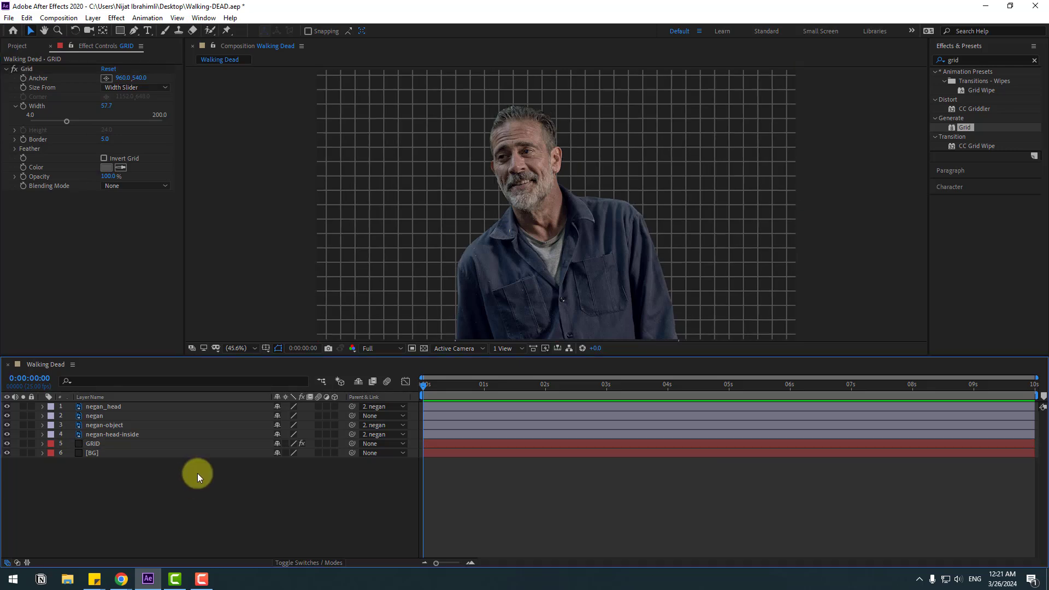
Draw a large circle shape over the man with the Ellipse tool and give it the red fill C84759
left_click(121, 34)
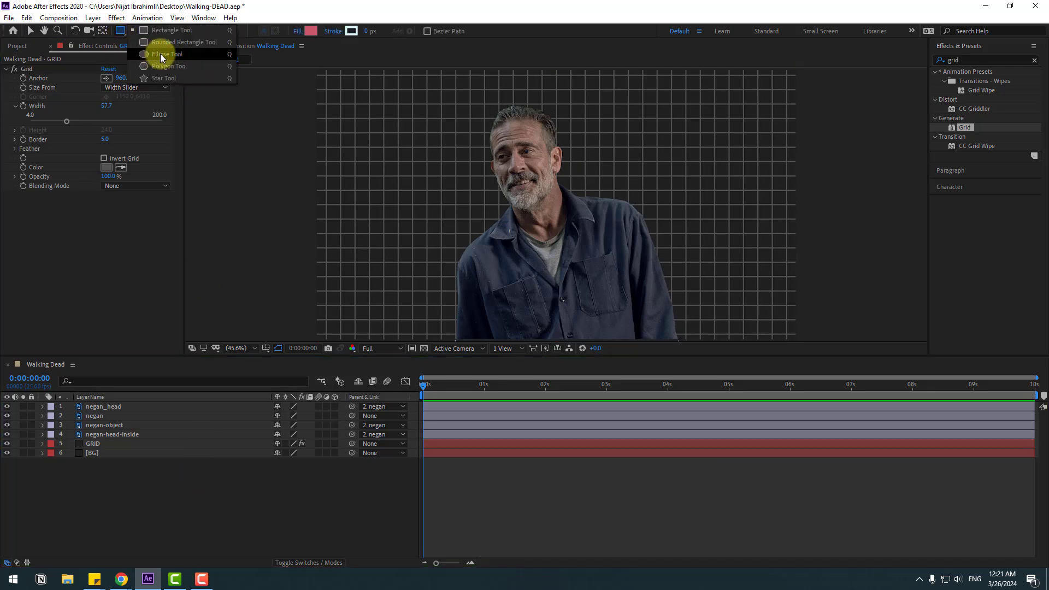
left_click(181, 55)
scroll(518, 197, "down", 2)
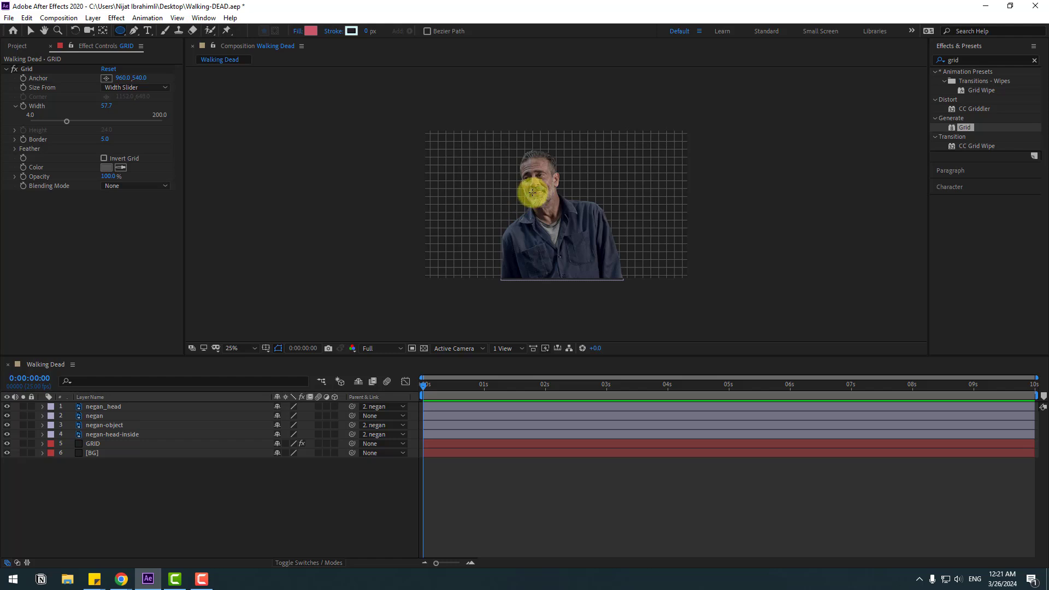
left_click_drag(489, 152, 662, 295)
left_click(31, 33)
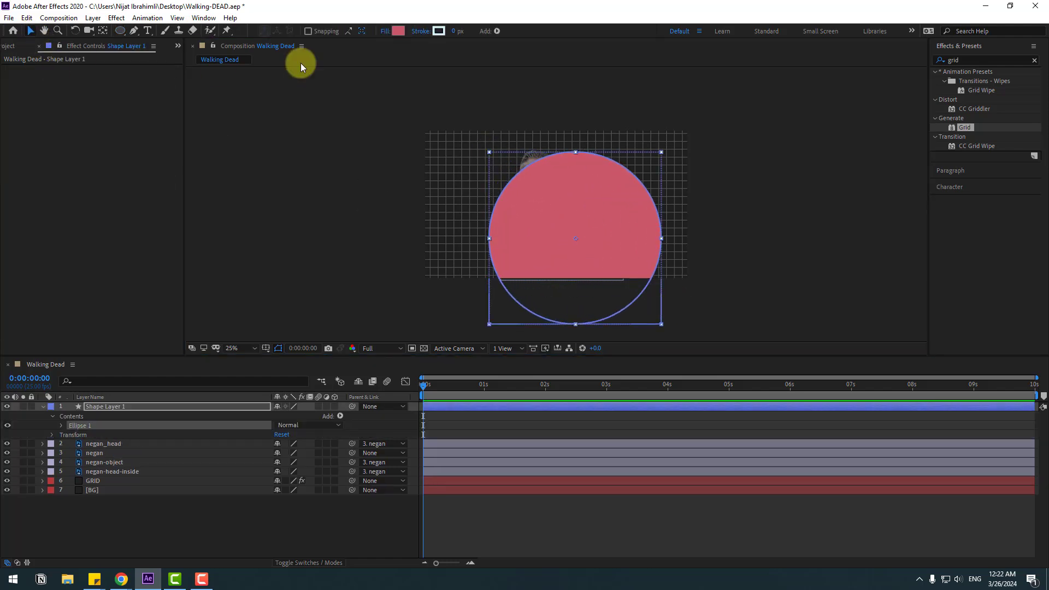
left_click(399, 31)
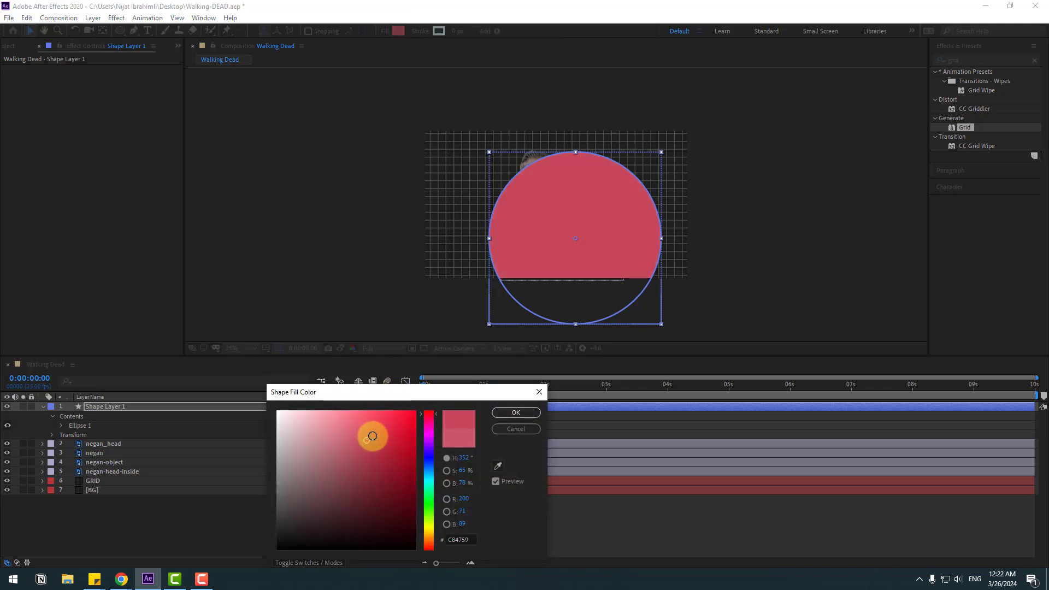
left_click(504, 413)
Rename the circle's shape layer to red and place it between negan-head-inside and GRID in the layer order
left_click(43, 406)
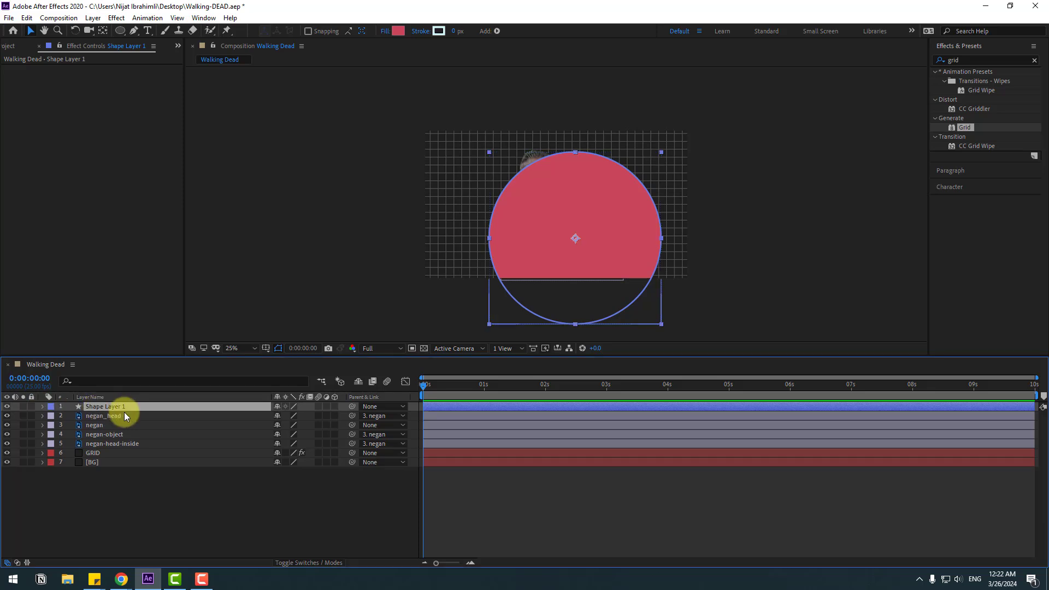
key("Return")
type("red")
key("Return")
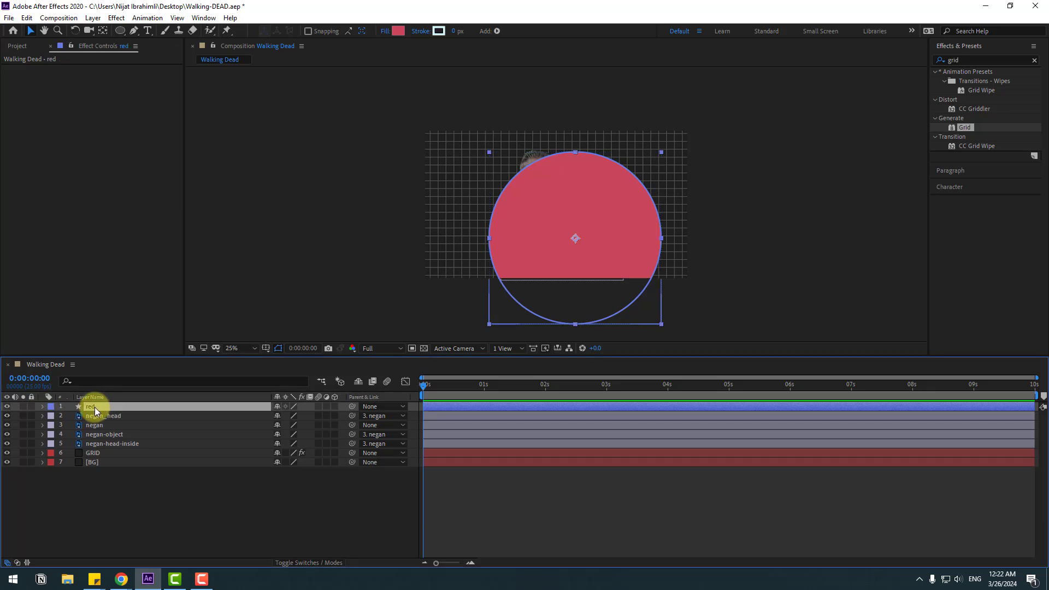
left_click_drag(94, 409, 110, 451)
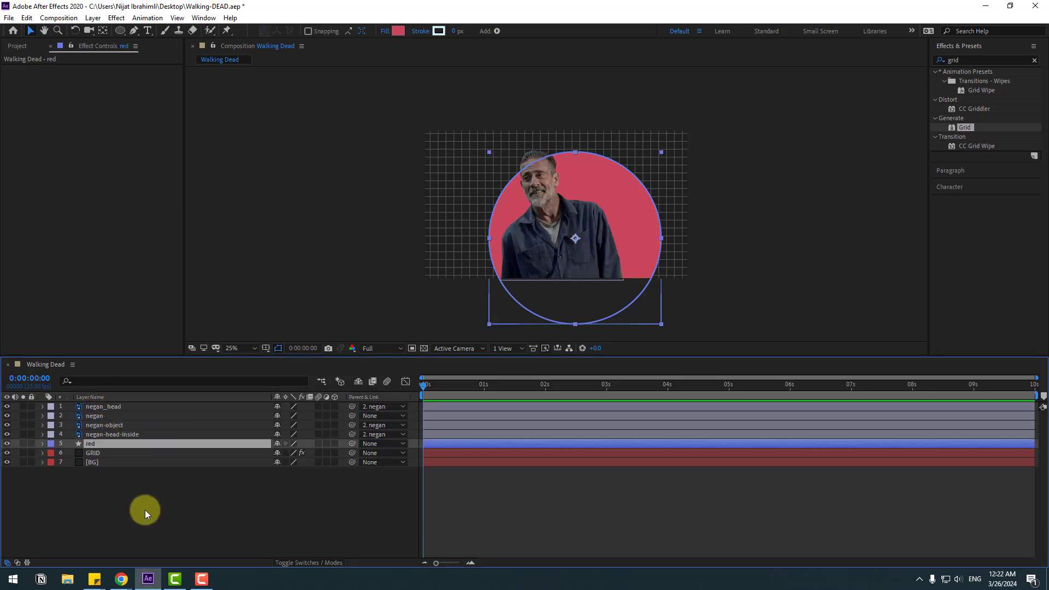
Show the Align options and centre the red circle horizontally and vertically in the composition
left_click(204, 17)
left_click(260, 89)
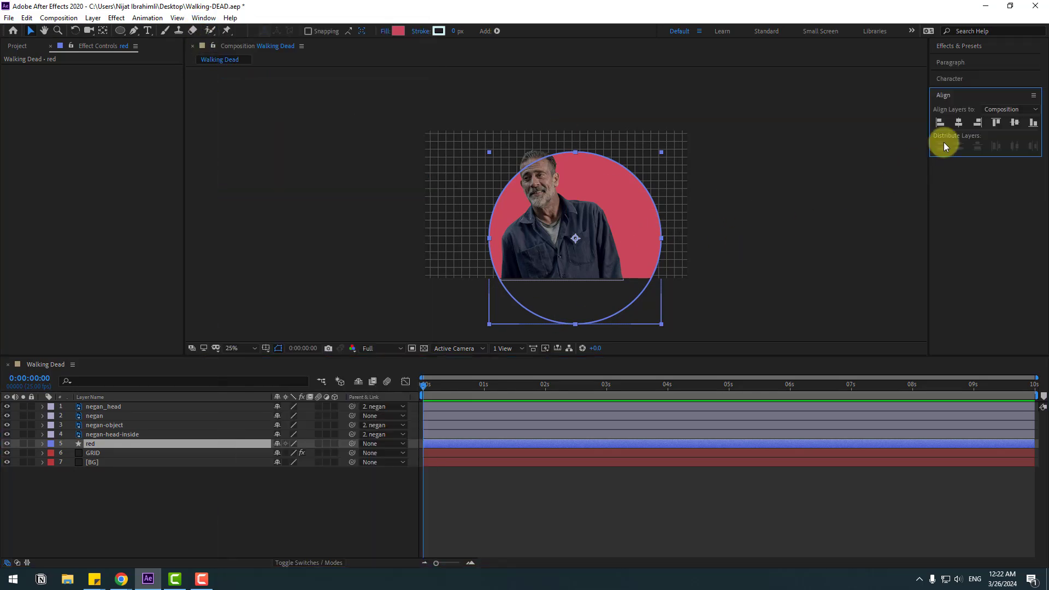
left_click(958, 123)
left_click(1014, 123)
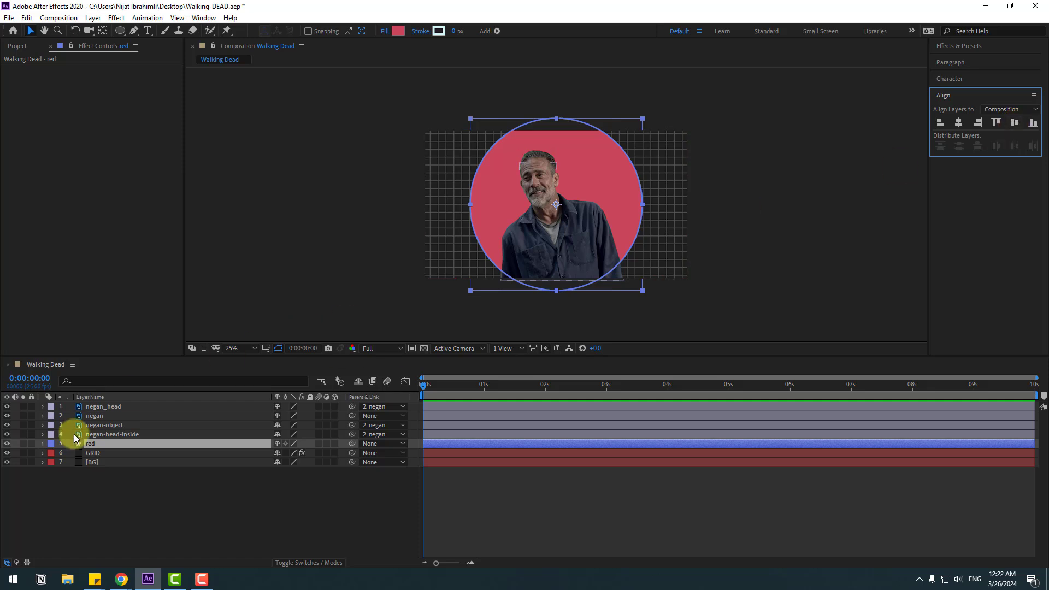
Nudge the red circle straight down until its upper edge is level with the top of the man's head
left_click(97, 444)
key("shift+Down")
key("shift+Down")
key("shift+Down")
key("shift+Down")
key("shift+Down")
key("shift+Down")
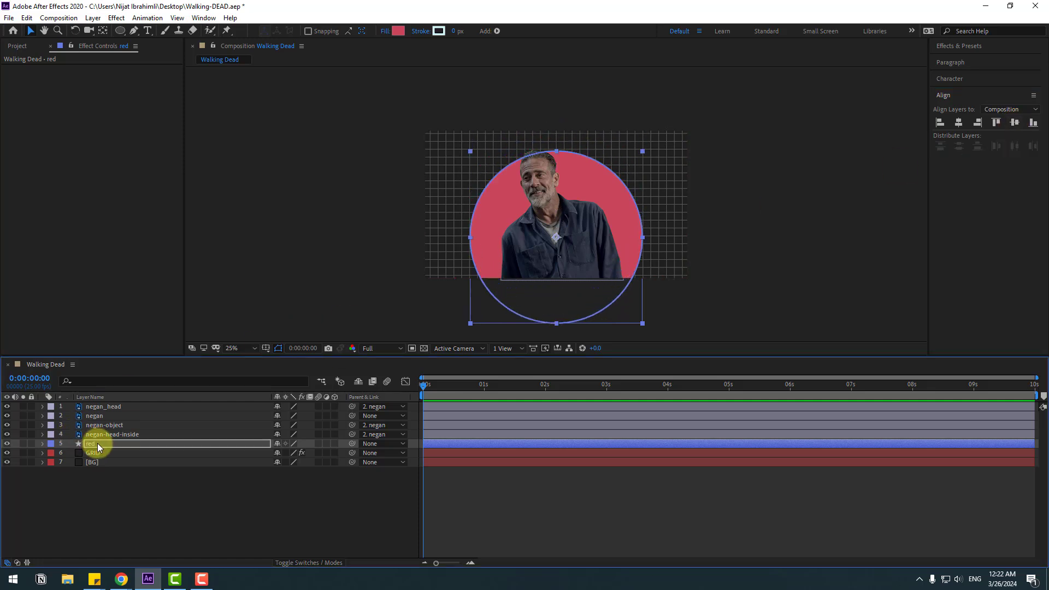
left_click(118, 519)
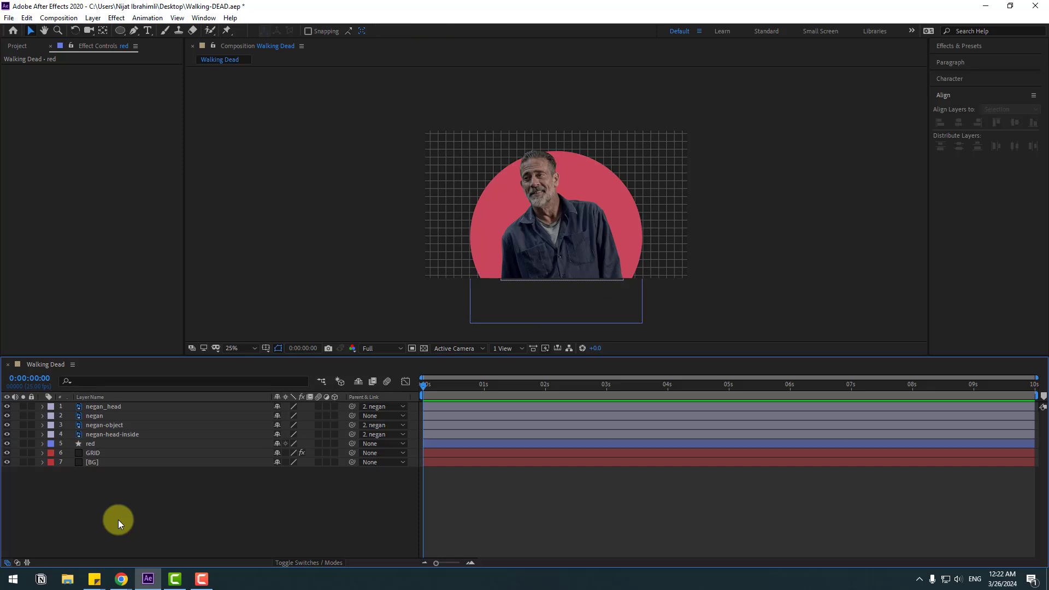
Move the negan layer slightly down and to the right within the red circle, keeping the figure's base below the frame
left_click(94, 415)
left_click_drag(563, 251, 569, 257)
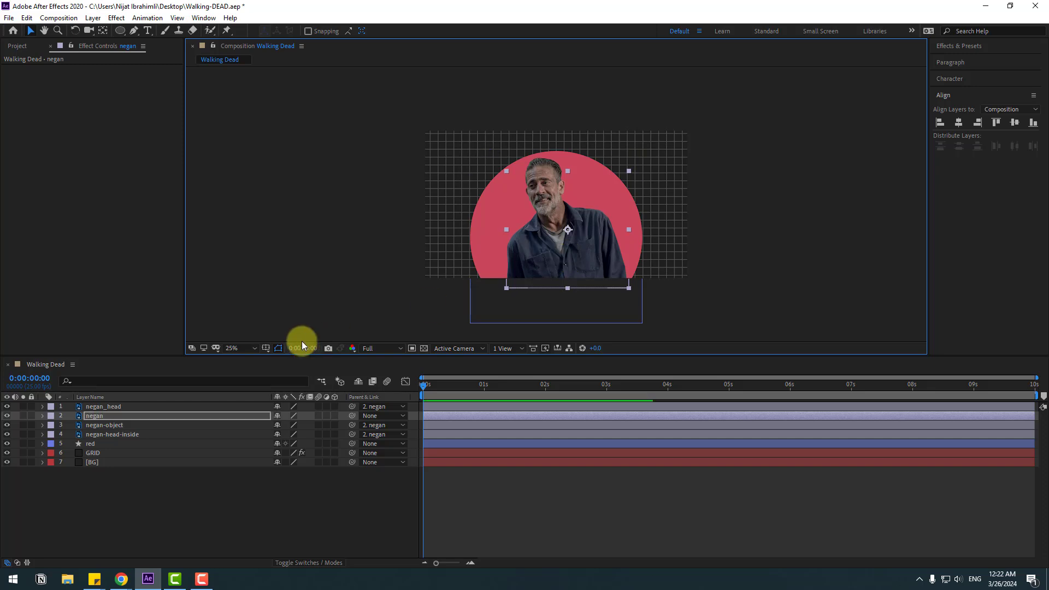
key("shift+/")
left_click(107, 480)
left_click(165, 454)
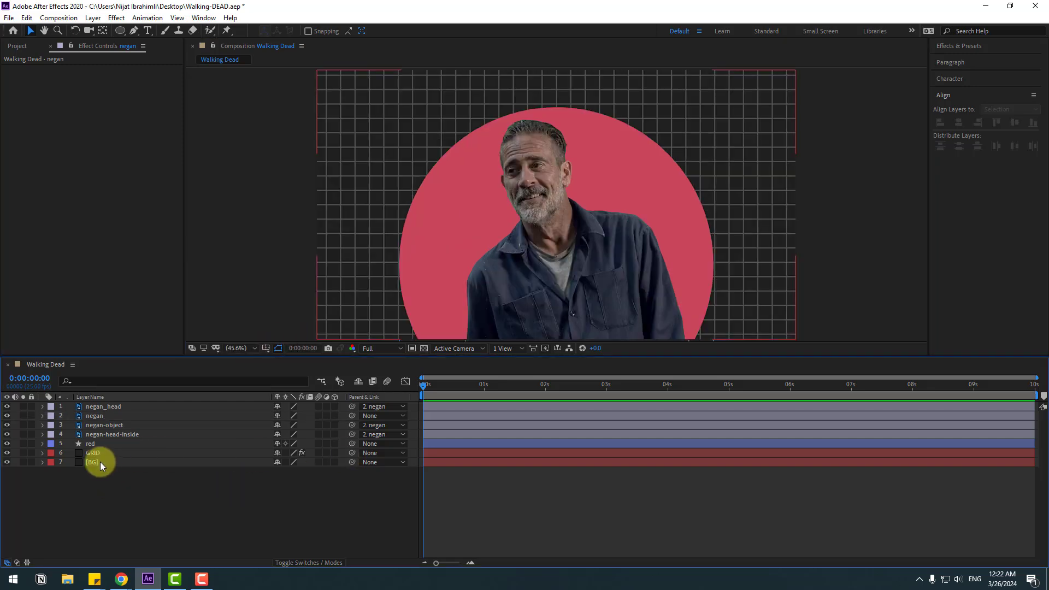
Animate the red layer's Position from 960, 1758 at 0:00:00:00 up to 960, 780 at 0:00:00:24
left_click(92, 443)
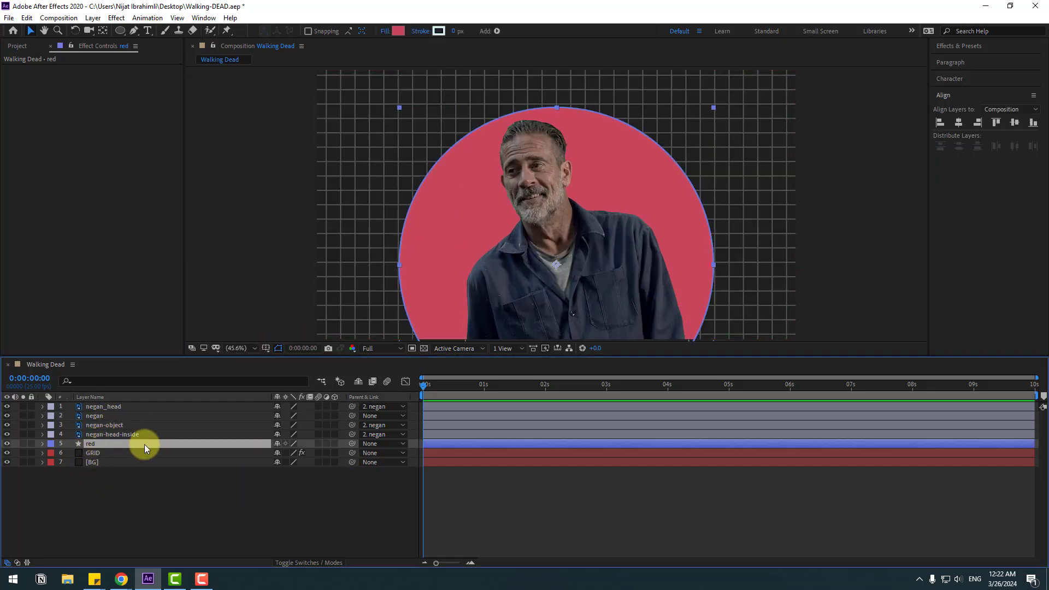
key("p")
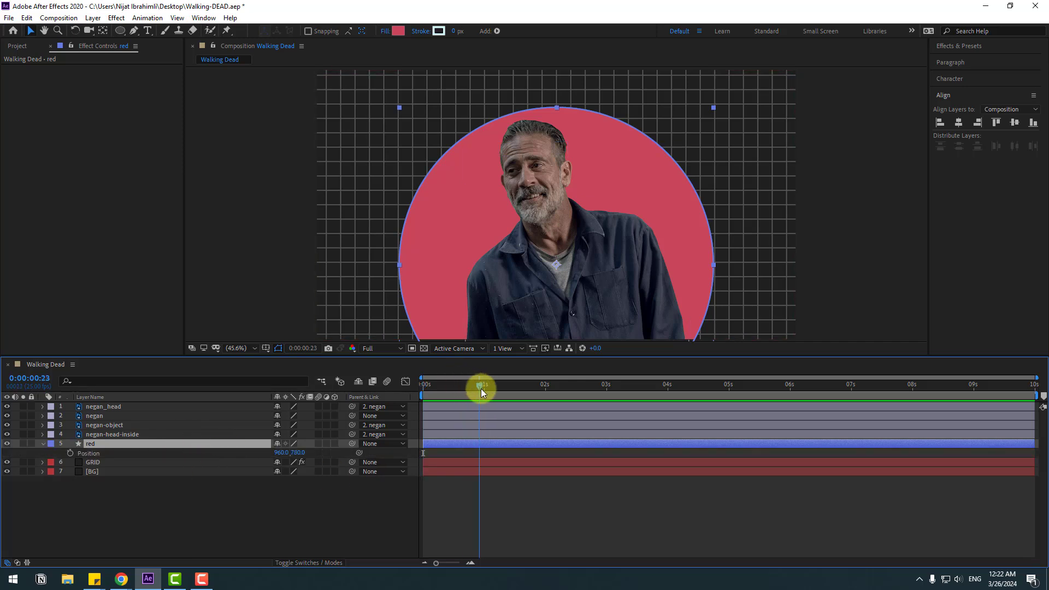
left_click_drag(481, 388, 482, 389)
left_click(70, 454)
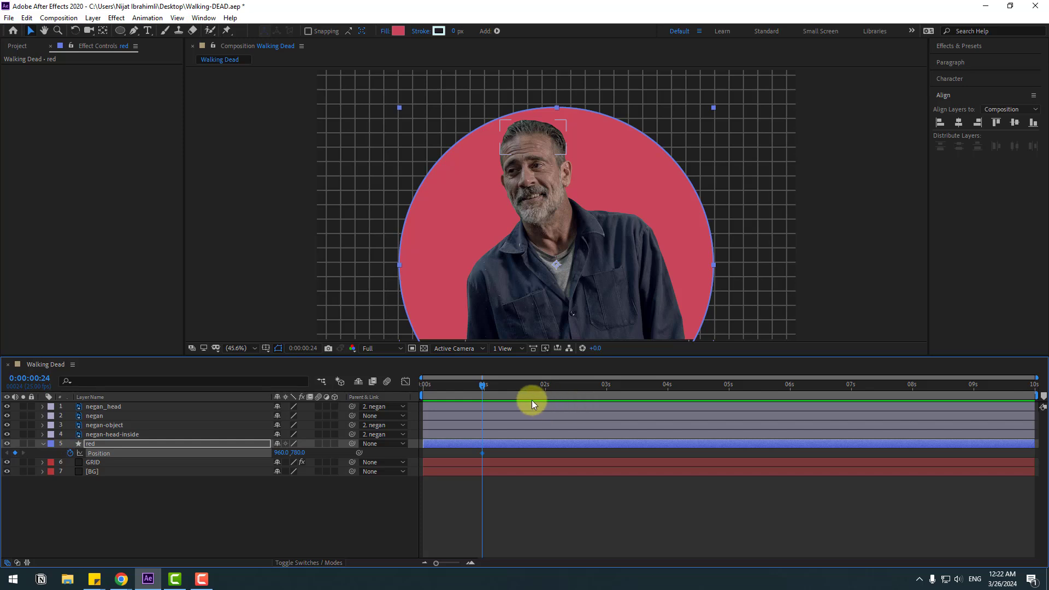
left_click_drag(479, 385, 402, 390)
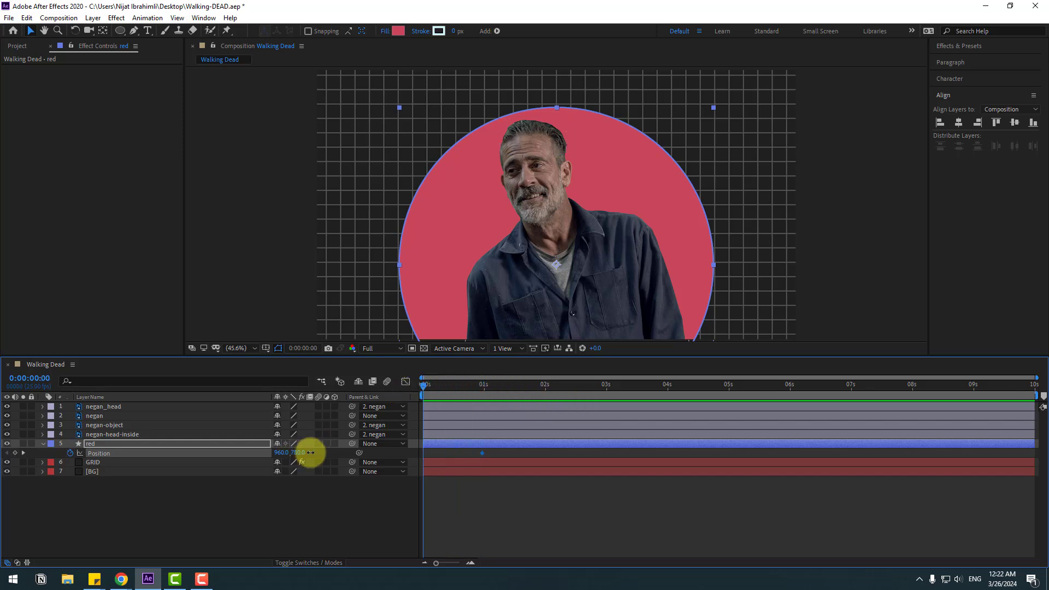
left_click_drag(299, 452, 948, 327)
Animate the negan layer's Position from 1043, 1615.5 at 0:00:00:00 up to 1043, 723.5 at the red layer's end keyframe
left_click(94, 415)
key("p")
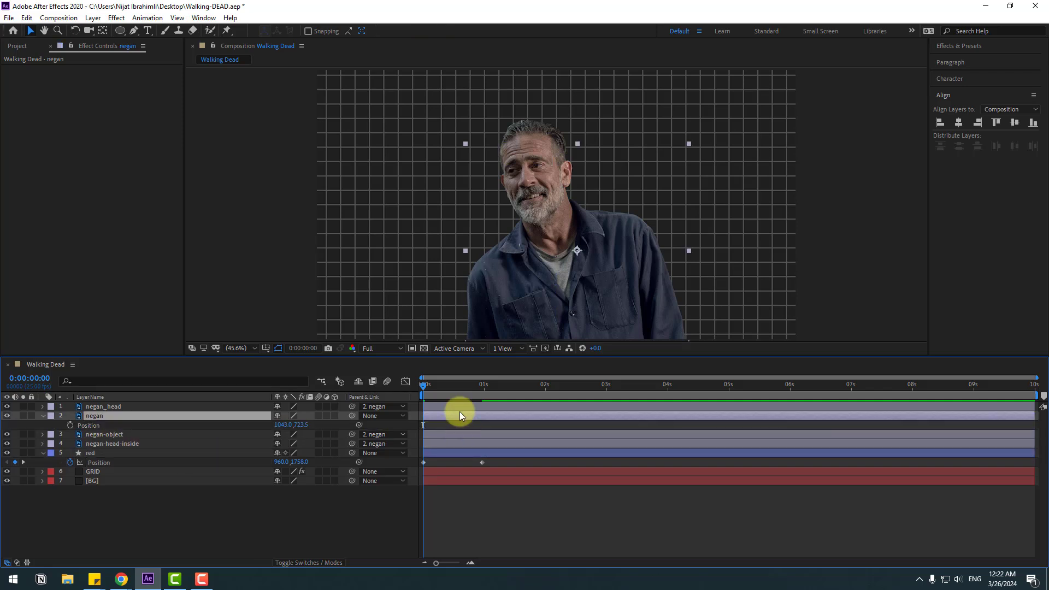
left_click(479, 388)
left_click_drag(481, 388, 379, 386)
left_click(69, 425)
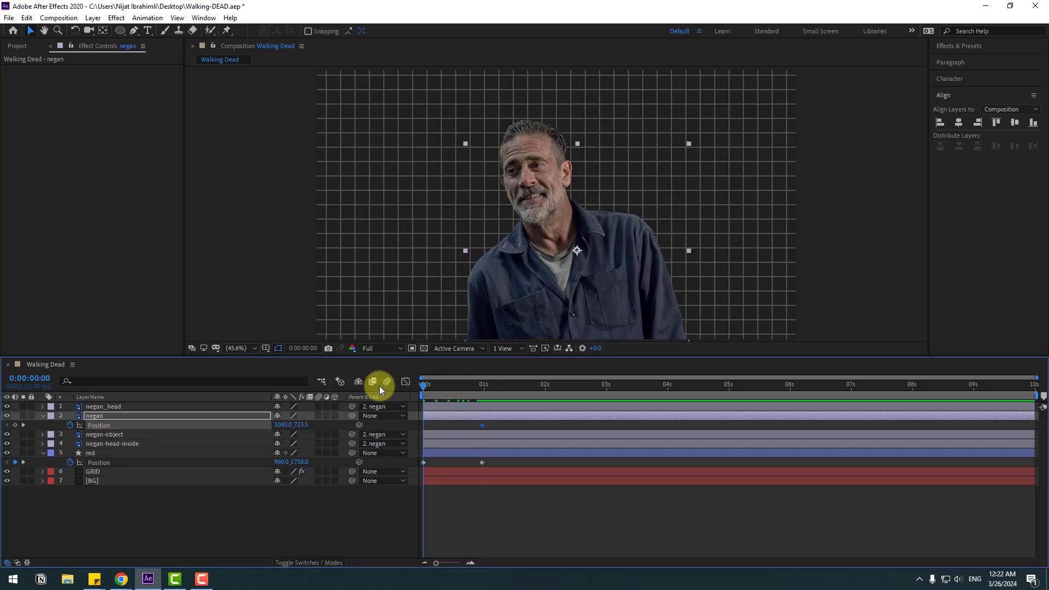
left_click_drag(300, 424, 869, 345)
Apply Easy Ease to all Position keyframes of the negan and red layers
left_click_drag(496, 426, 410, 477)
right_click(421, 463)
mouse_move(428, 457)
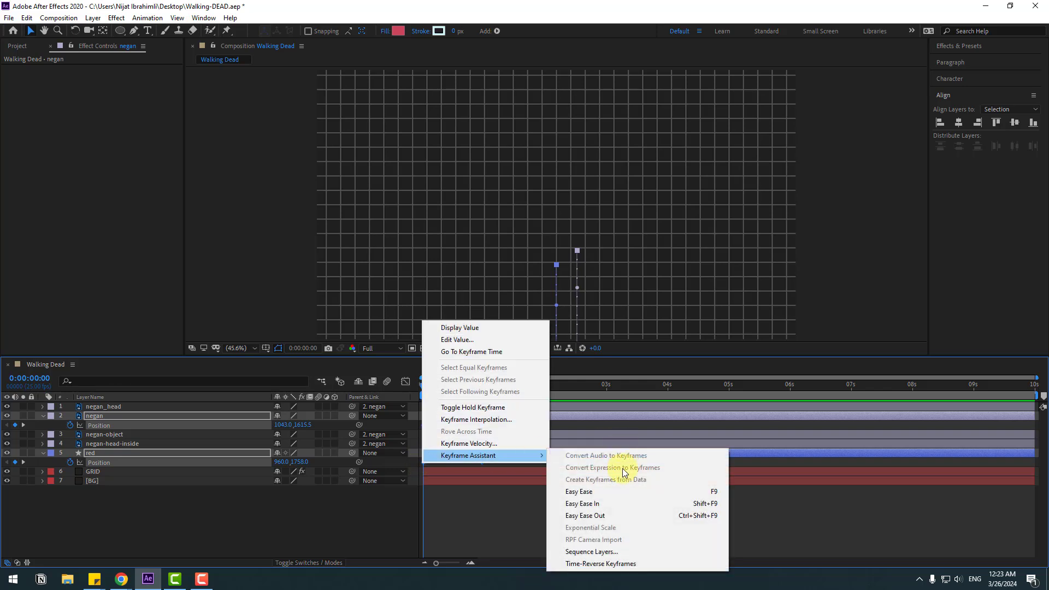
left_click(702, 491)
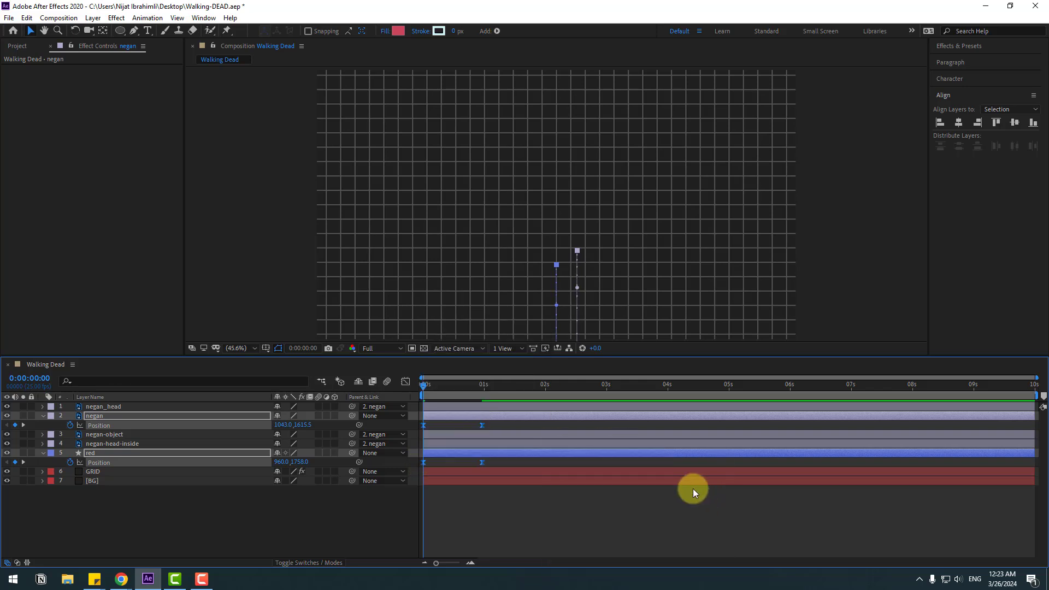
Reshape both Position speed curves in the Graph Editor to peak early and slow down gradually, and preview the motion
left_click(405, 381)
left_click_drag(498, 518, 430, 528)
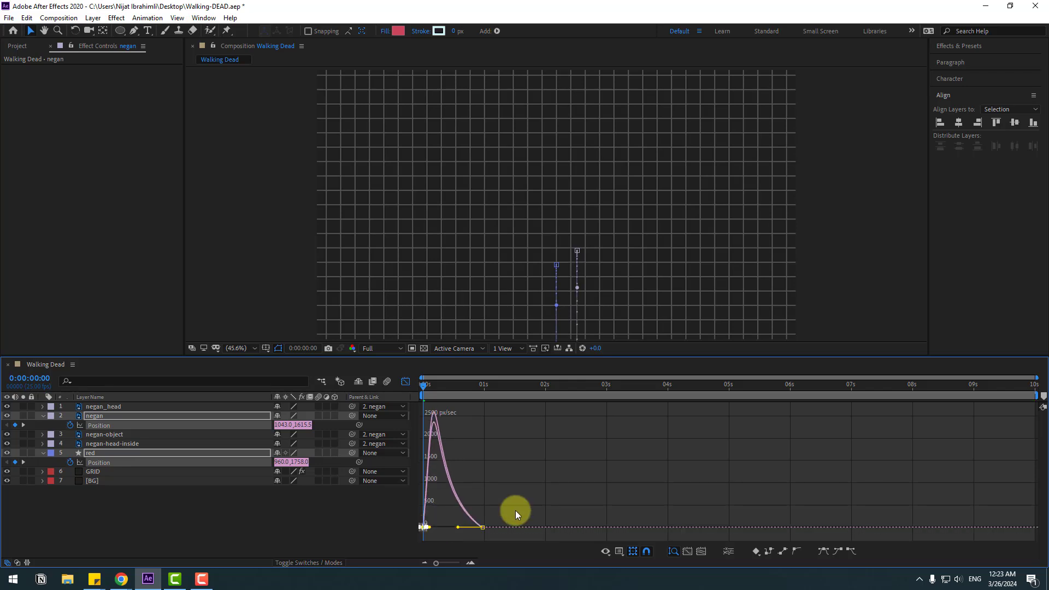
key("space")
key("space")
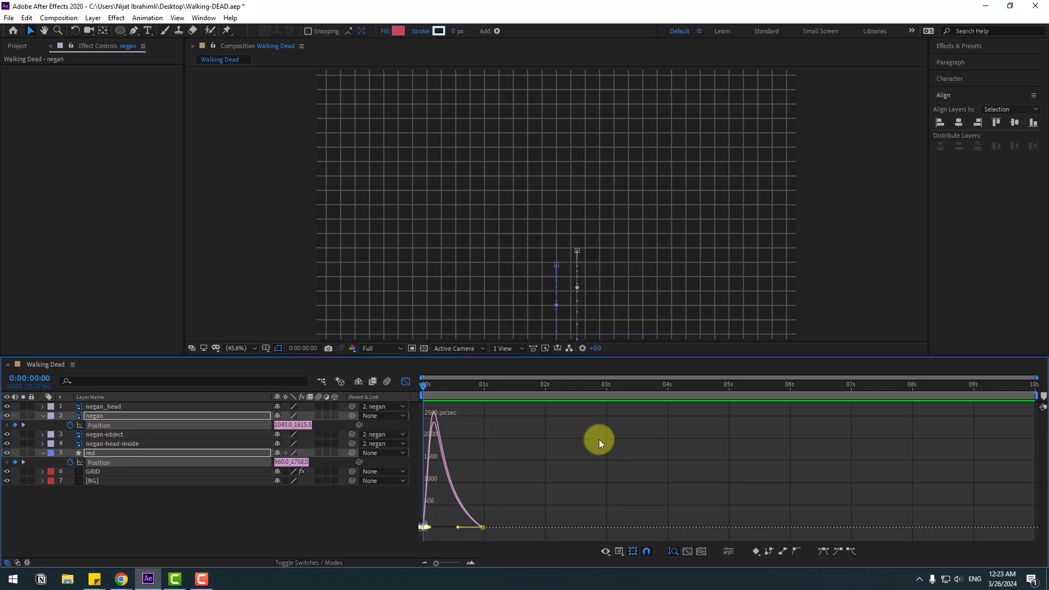
Return to the layer bars and move the end Position keyframes of negan and red to about 1.2 seconds
left_click(407, 382)
mouse_move(494, 418)
left_mouse_down()
mouse_move(481, 460)
mouse_move(501, 431)
left_mouse_up()
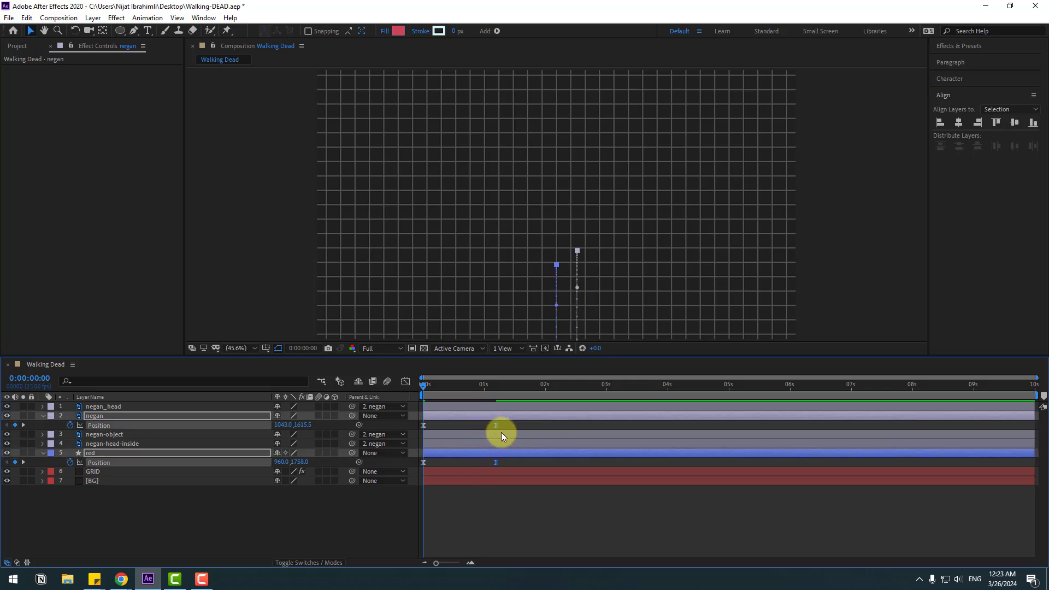
left_click(66, 498)
Shift the four negan layers in time to start about 0.3 seconds after the red circle, and preview the offset
left_click(97, 442)
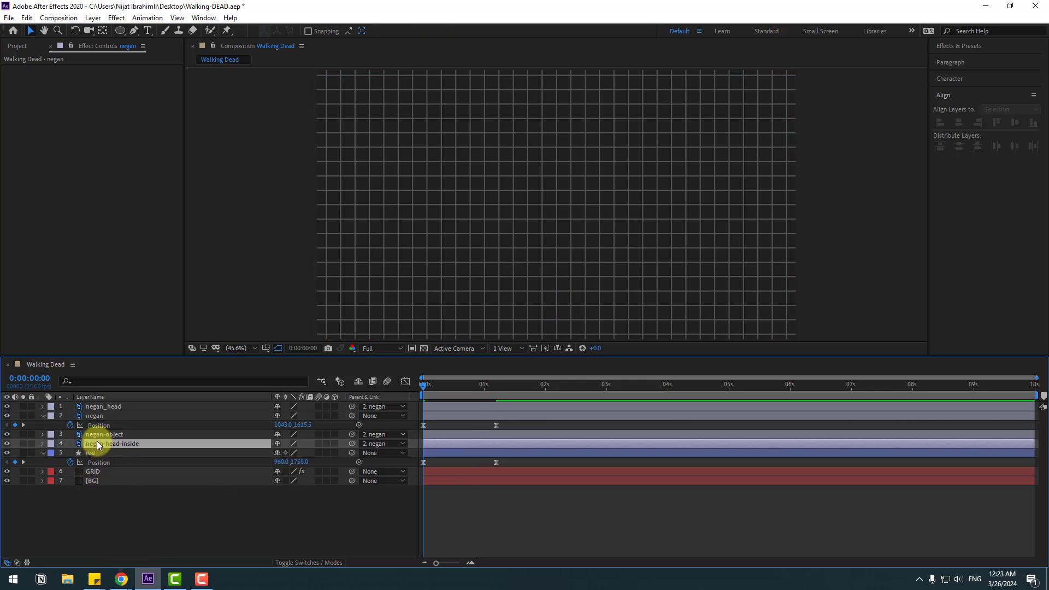
left_click(103, 407, "shift")
left_click_drag(435, 418, 462, 415)
key("space")
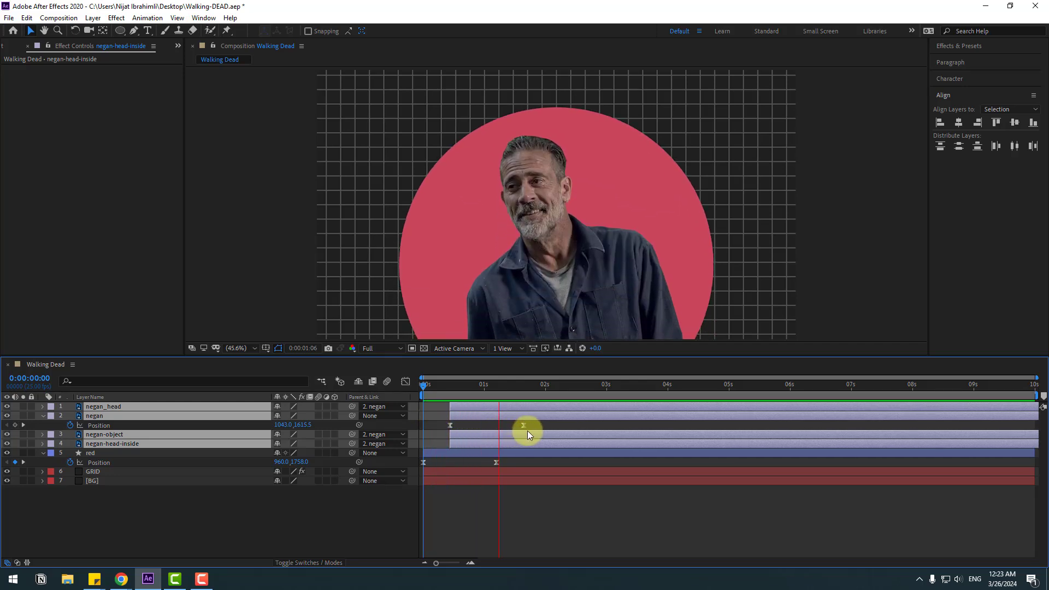
key("space")
left_click_drag(470, 414, 466, 415)
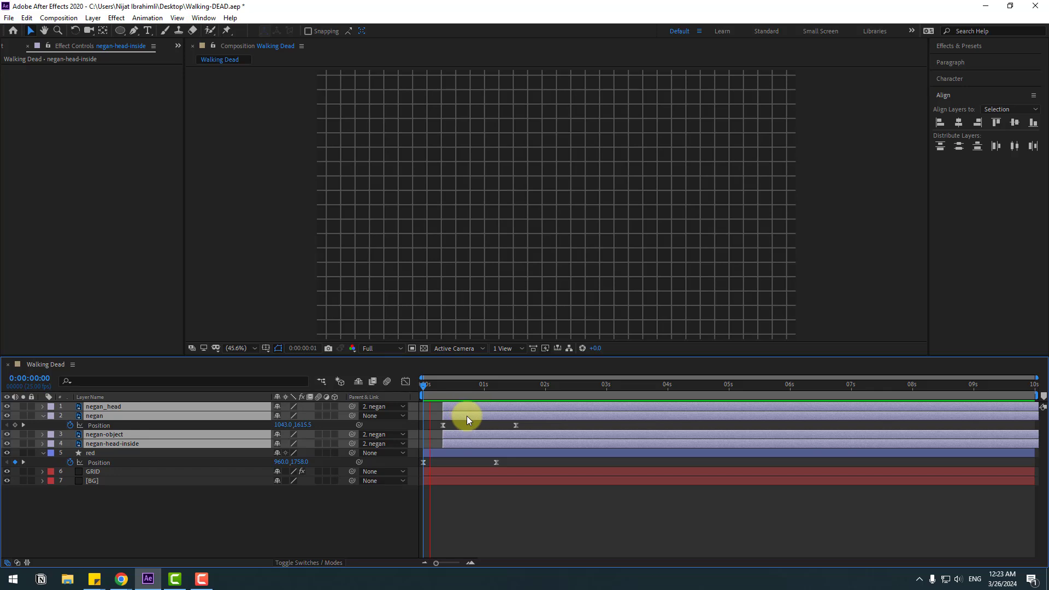
key("space")
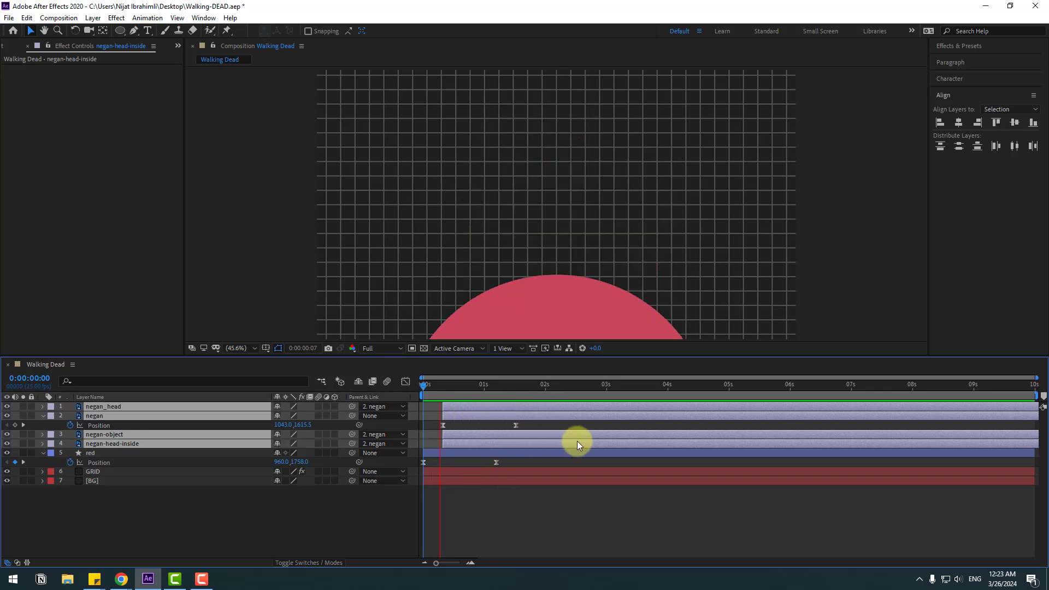
Solo negan_head, move its anchor point to the right end of the hair cut-out with the Pan Behind tool, and unsolo it
left_click_drag(494, 387, 526, 386)
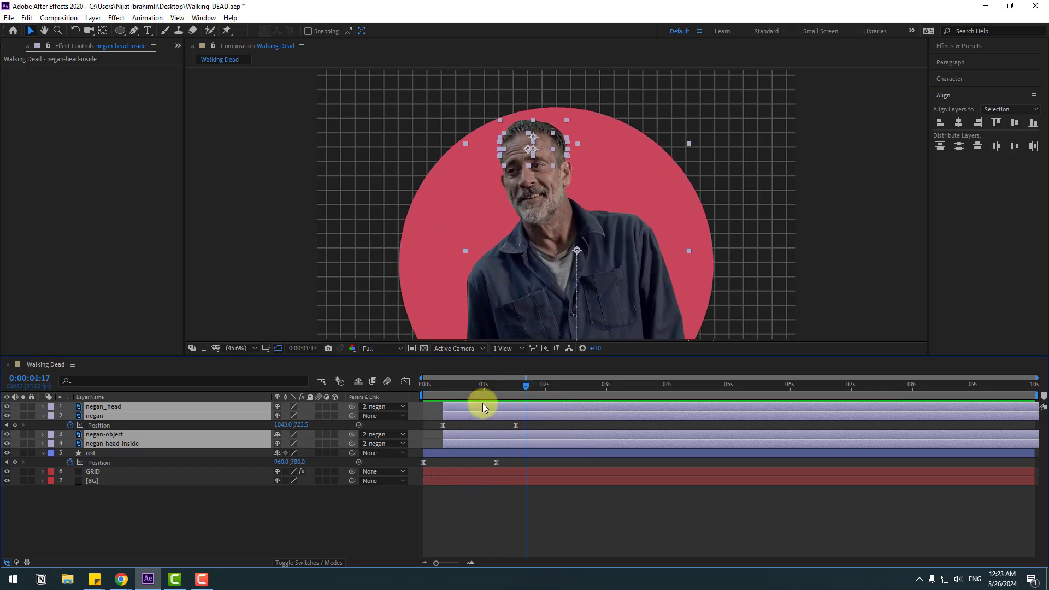
left_click(82, 503)
left_click(107, 406)
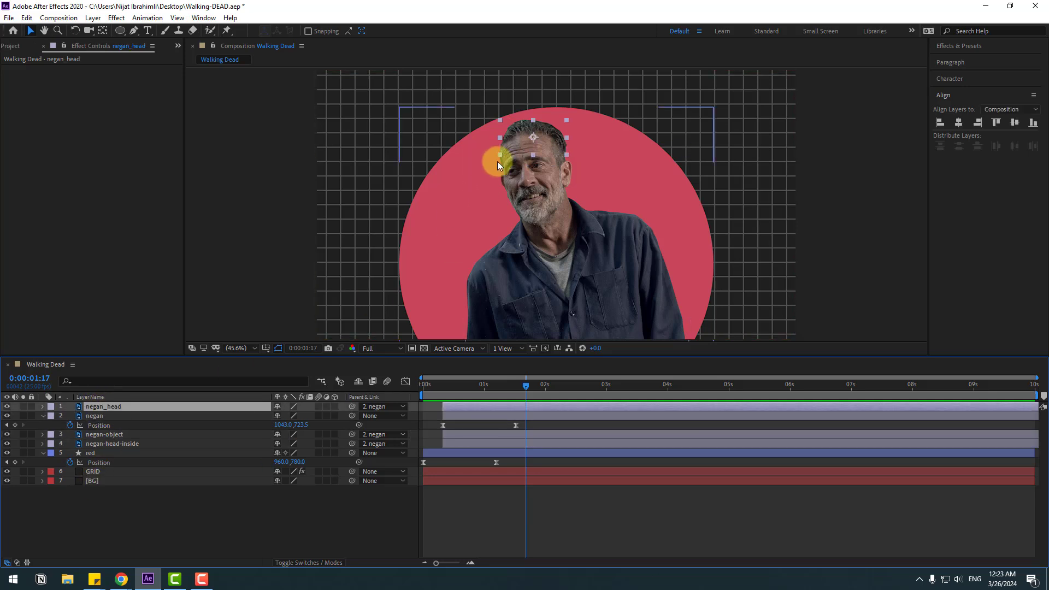
scroll(561, 221, "up", 1)
left_click(23, 406)
scroll(585, 181, "up", 2)
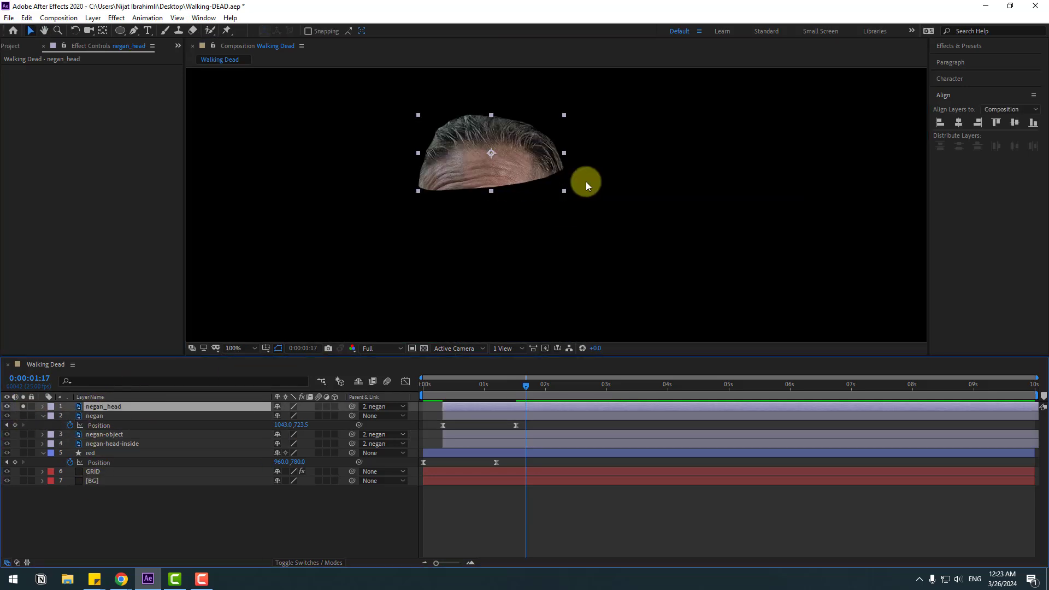
scroll(585, 182, "up", 2)
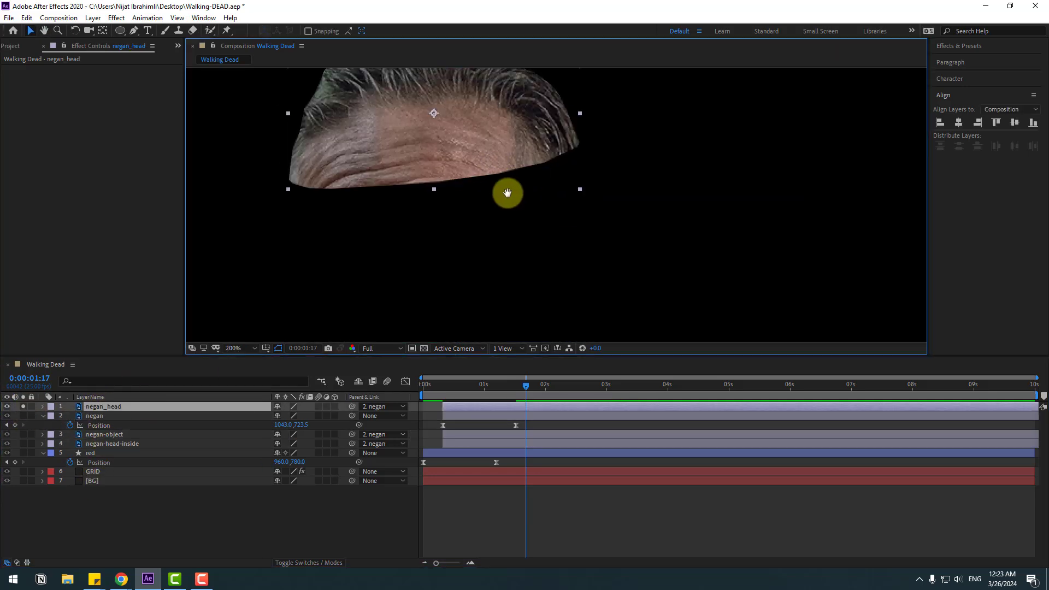
left_click(102, 31)
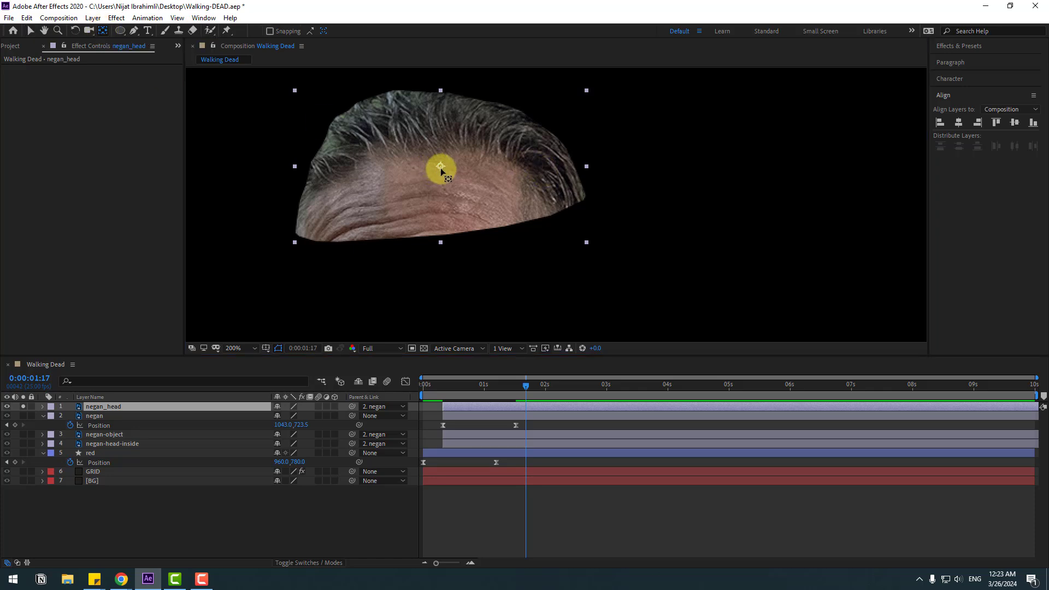
left_click_drag(441, 172, 579, 197)
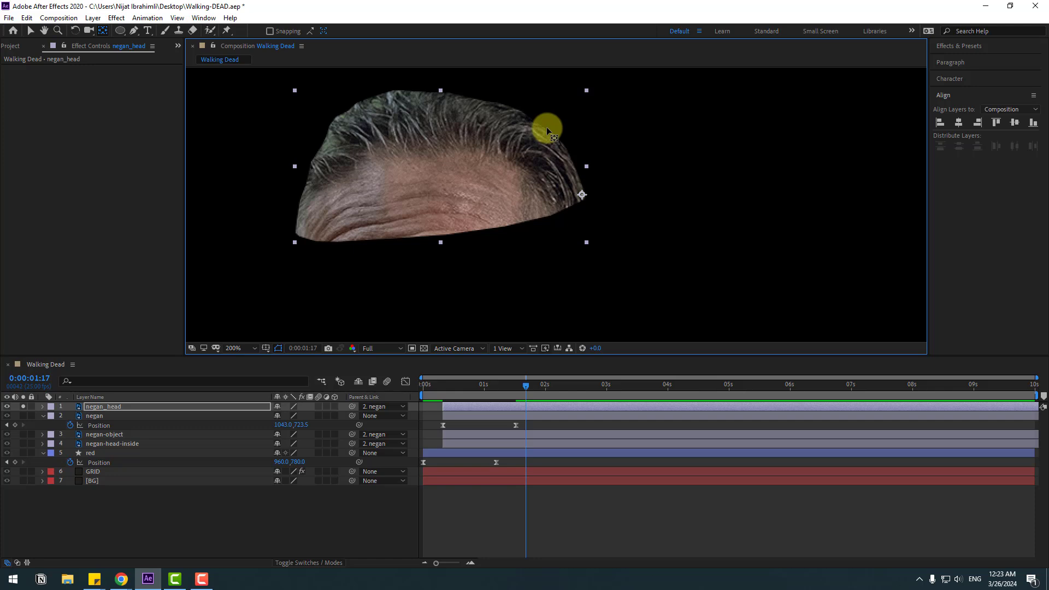
left_click(30, 31)
left_click(23, 407)
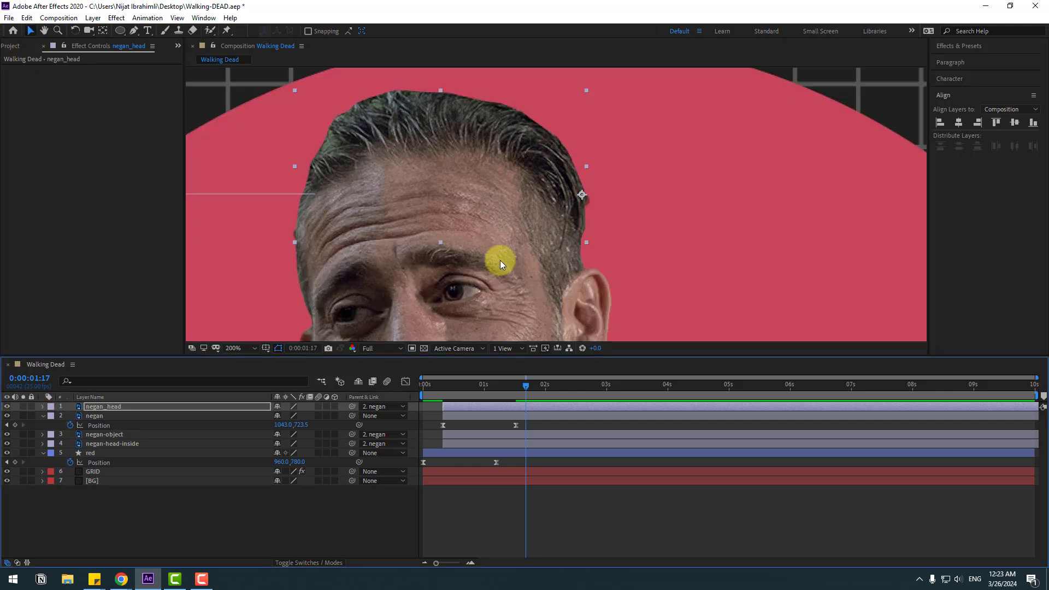
Add a 0° Rotation keyframe to negan_head at 0:00:01:18 and keep the current time on that keyframe
scroll(499, 260, "down", 1)
left_click_drag(482, 388, 528, 396)
key("r")
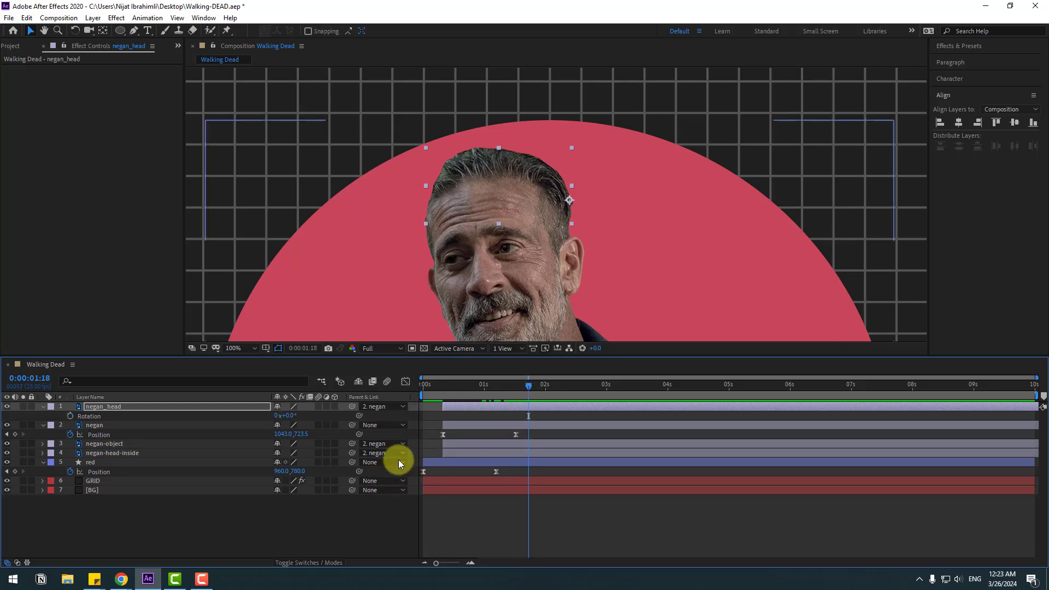
left_click(71, 416)
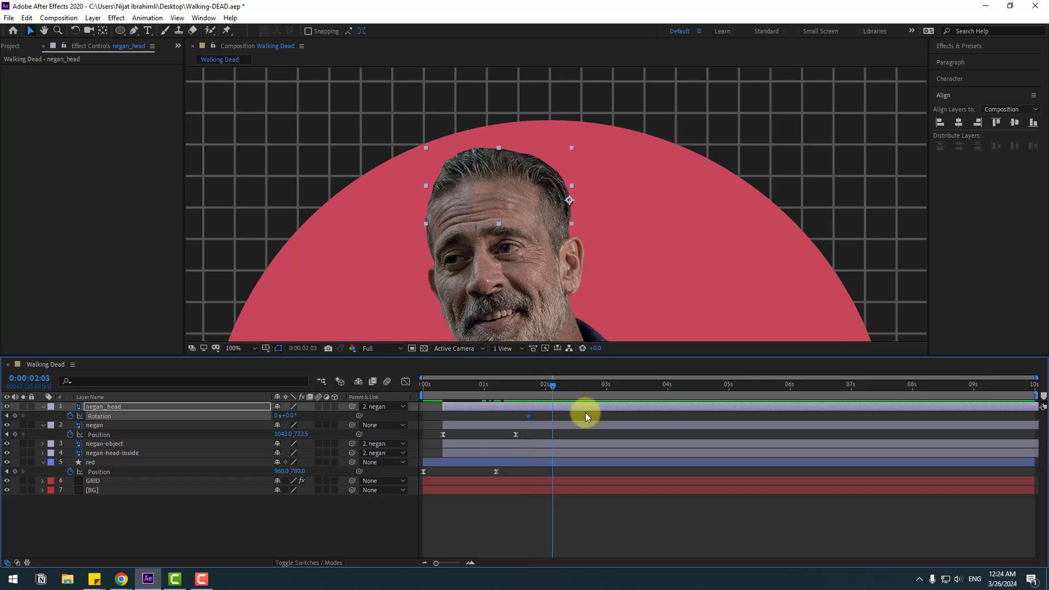
left_click(533, 386)
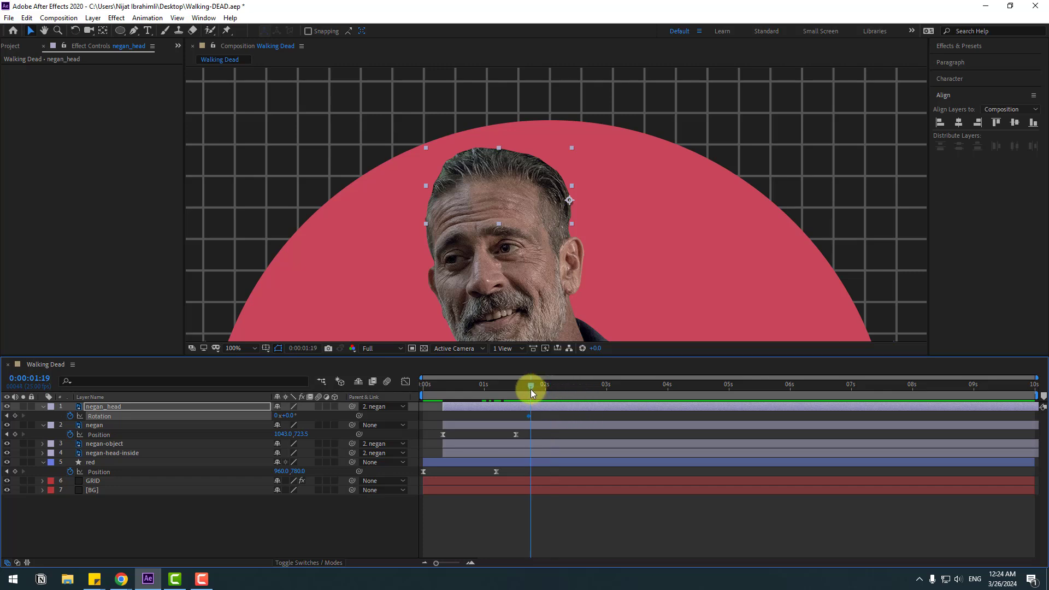
left_click_drag(530, 388, 528, 390)
Go 10 frames forward to 0:00:02:03 and set the negan_head Rotation to 185°
left_click(290, 349)
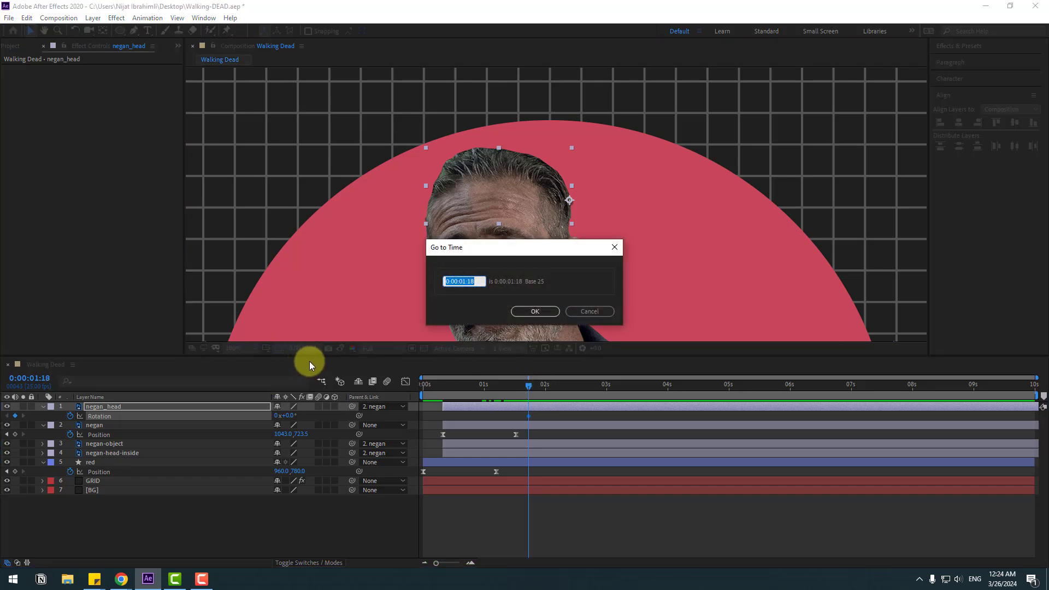
type("+10")
left_click(533, 313)
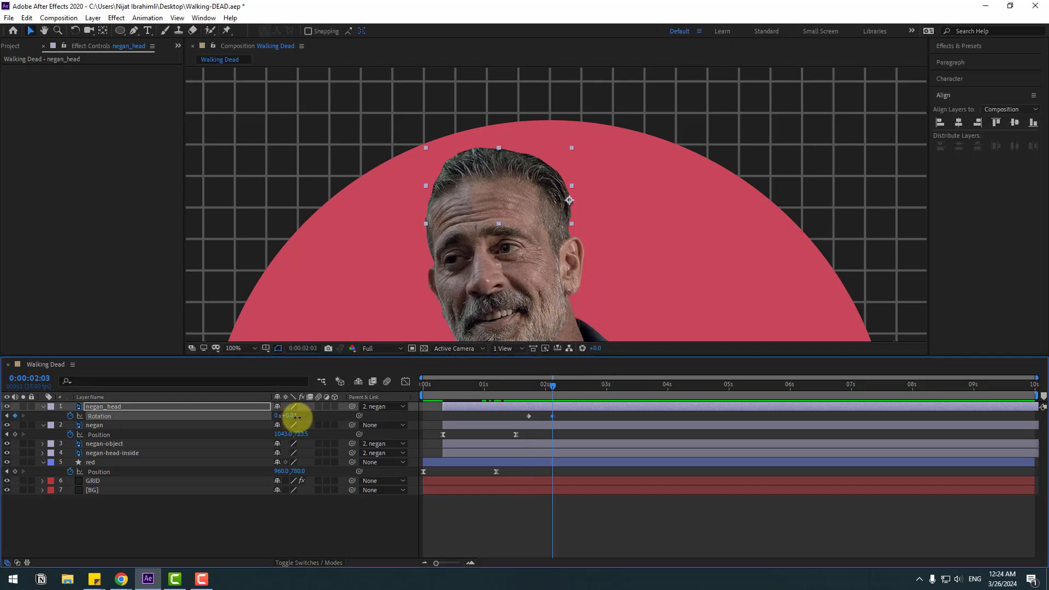
left_click_drag(295, 416, 374, 408)
Add three more negan_head Rotation keyframes at 10-frame intervals, wobbling slightly around 180° and ending at 182° at 0:00:03:08
key("shift+Page_Down")
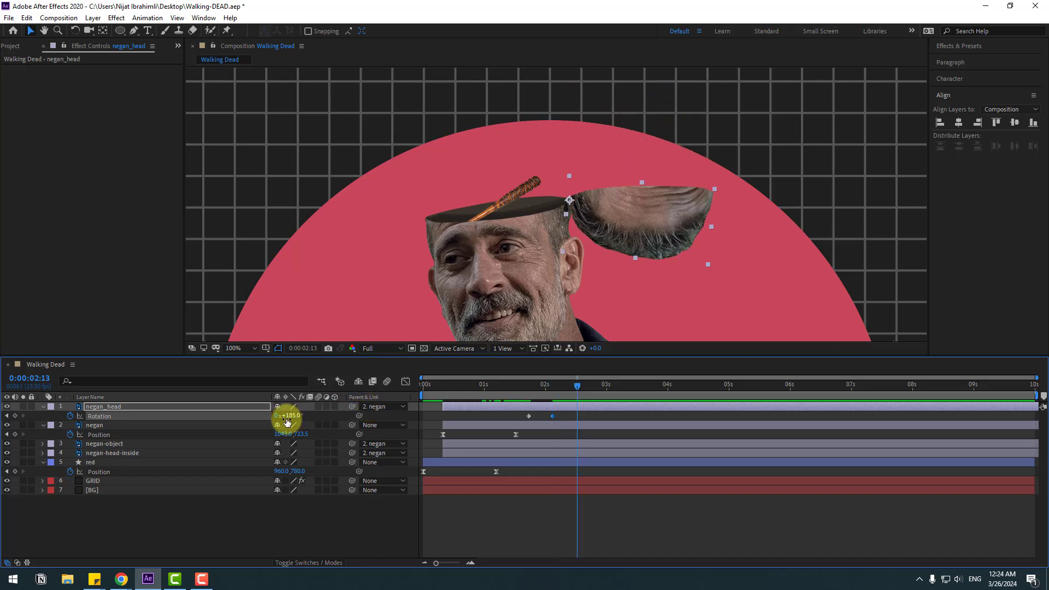
left_click_drag(295, 417, 294, 416)
key("shift+Page_Down")
key("shift+Page_Down")
left_click_drag(297, 415, 289, 416)
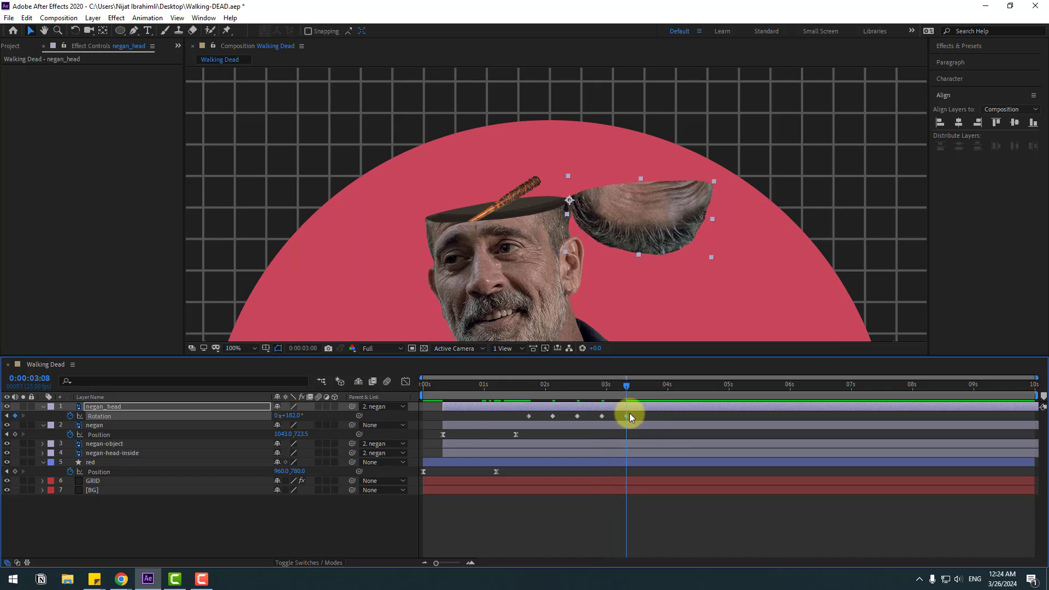
Apply Easy Ease to all five Rotation keyframes of negan_head
right_click(529, 417)
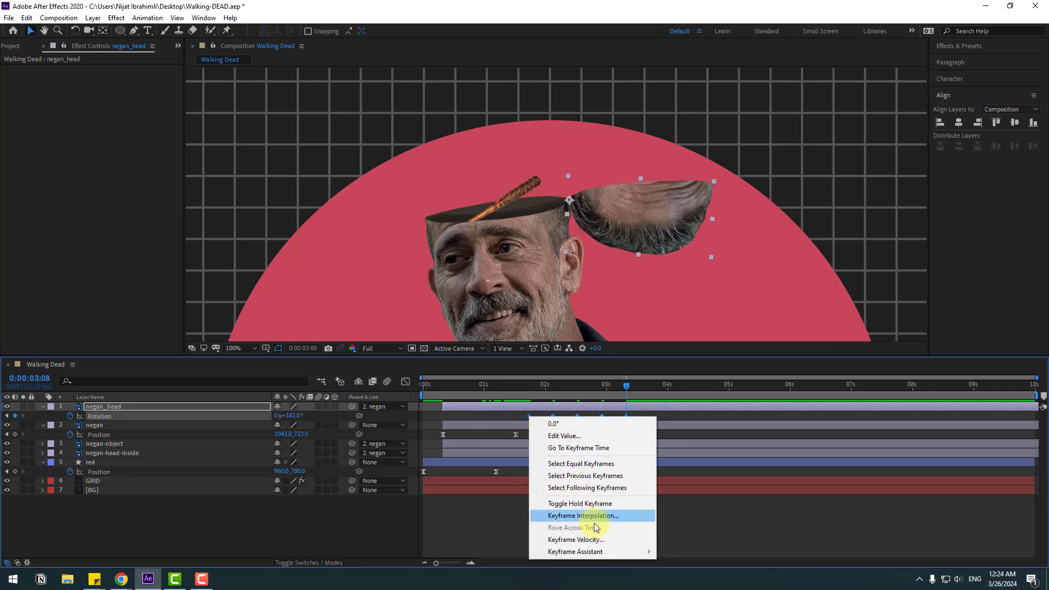
mouse_move(628, 552)
left_click(692, 480)
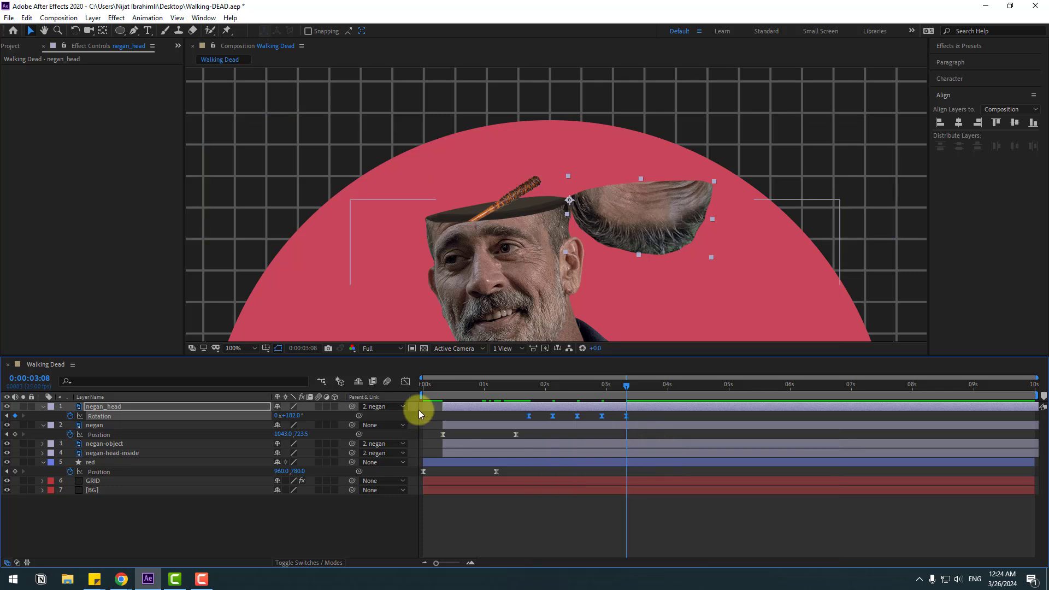
Start the work area at about 1.6 seconds, preview the head opening, and go to 0:00:02:08
left_click_drag(422, 394, 513, 397)
key("space")
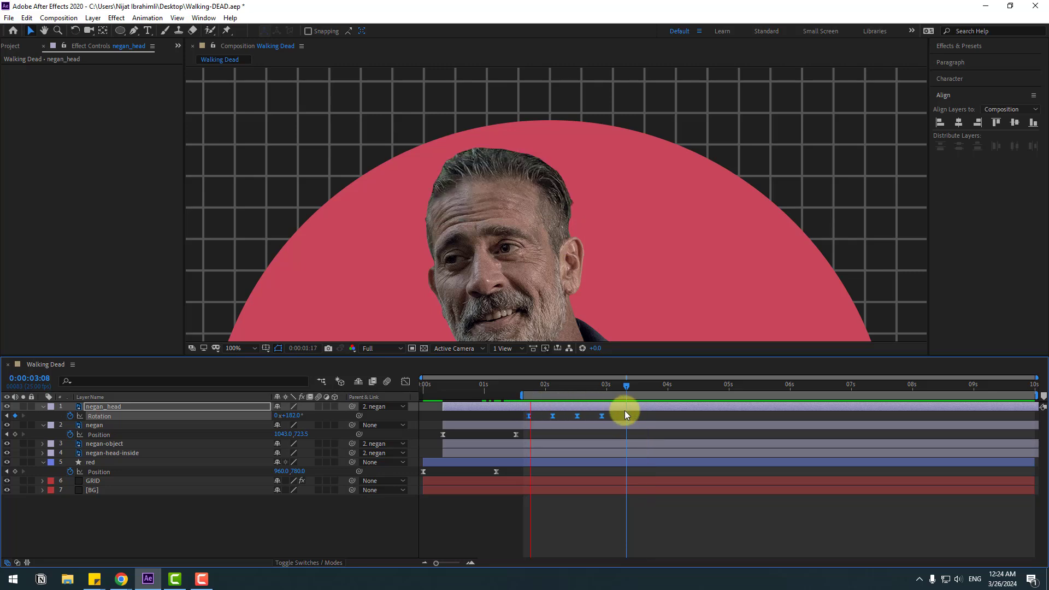
left_click(564, 389)
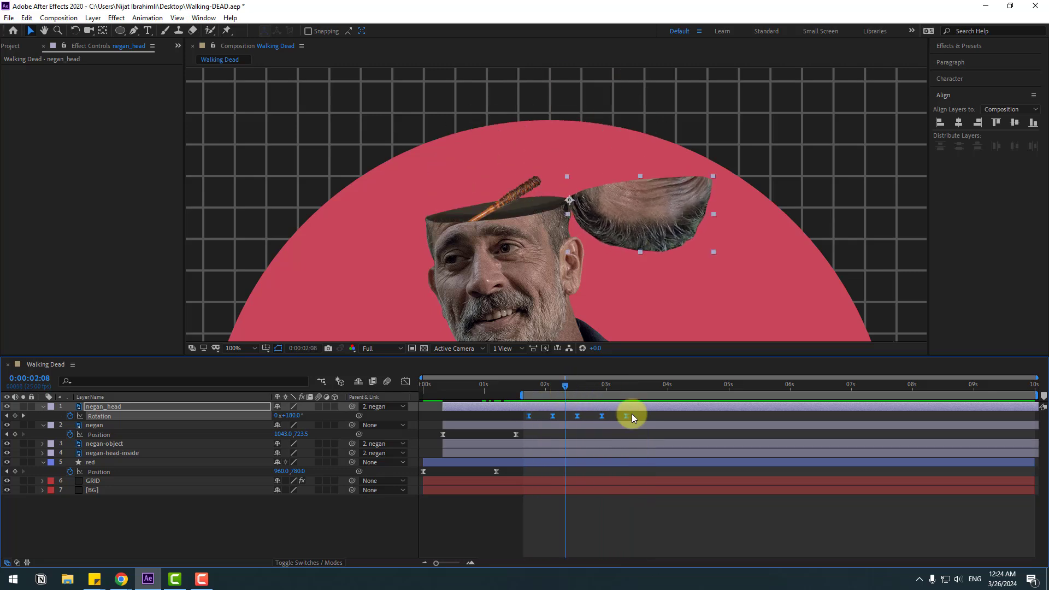
Reshape the negan_head Rotation speed curve so the opening swing starts slower and peaks later, and preview it
left_click(404, 382)
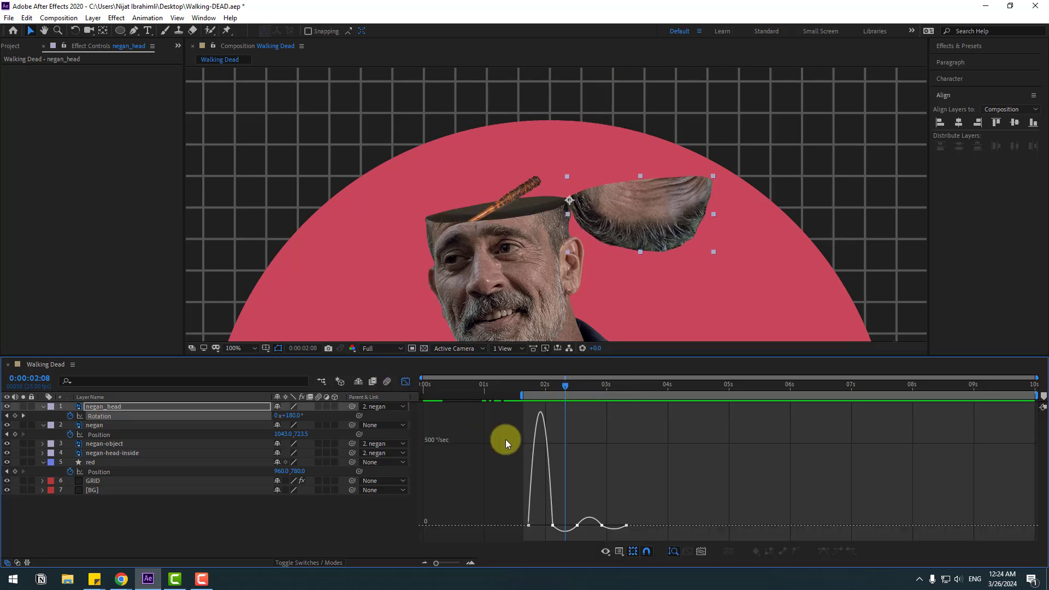
key("equal")
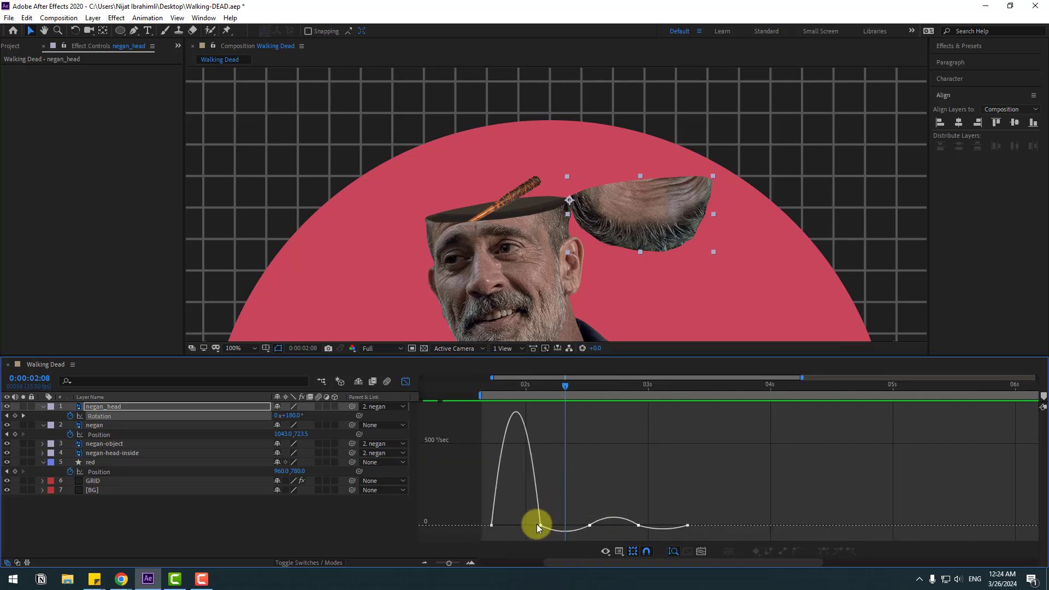
left_click_drag(504, 525, 512, 527)
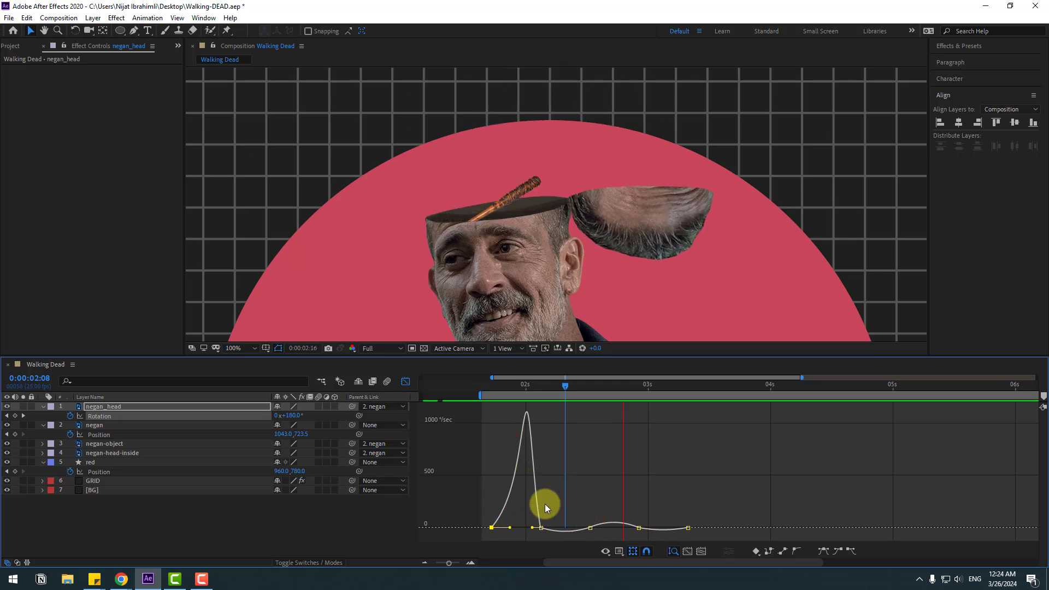
key("space")
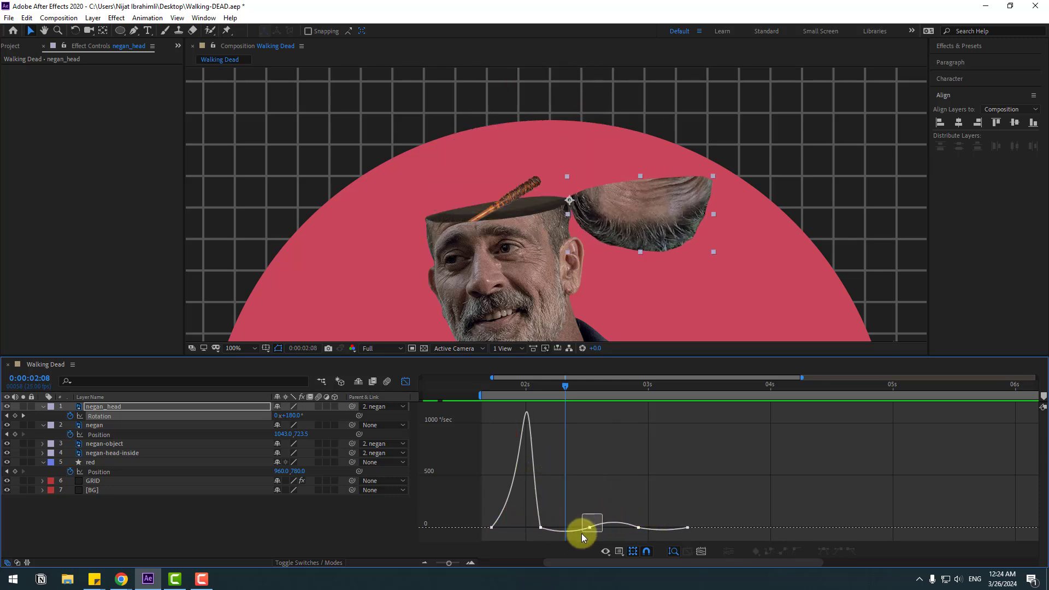
Strengthen the easing between the third and fourth Rotation keyframes of negan_head and preview the wobble
left_click_drag(597, 528, 626, 528)
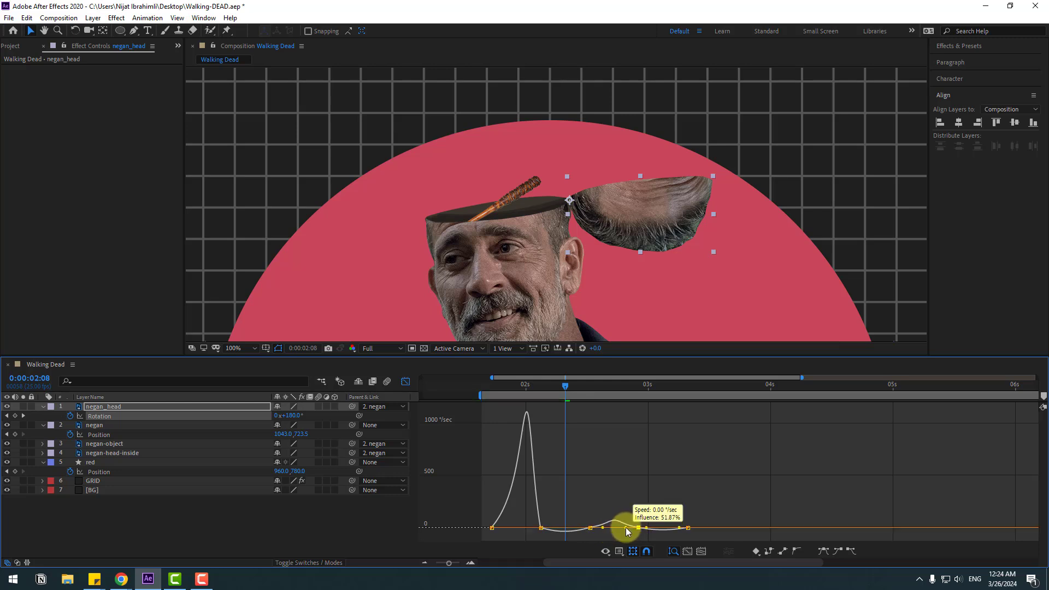
key("space")
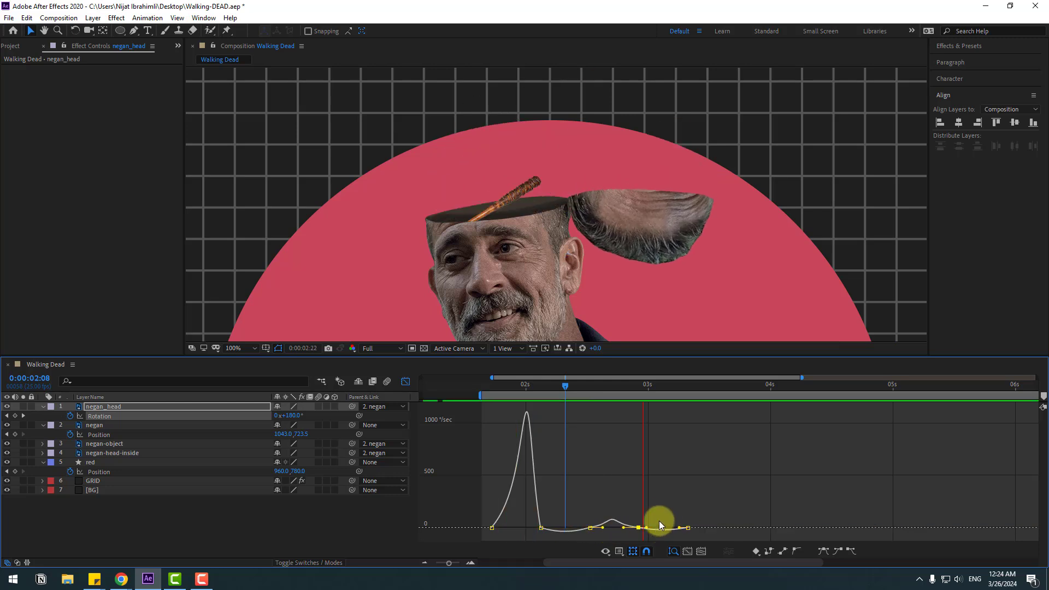
scroll(730, 273, "down", 4)
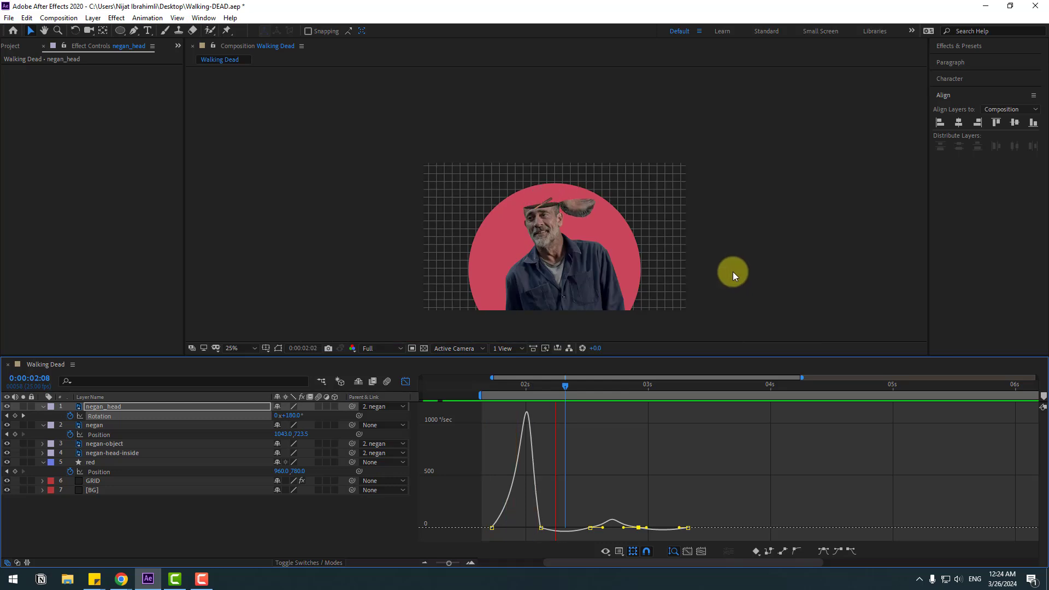
key("space")
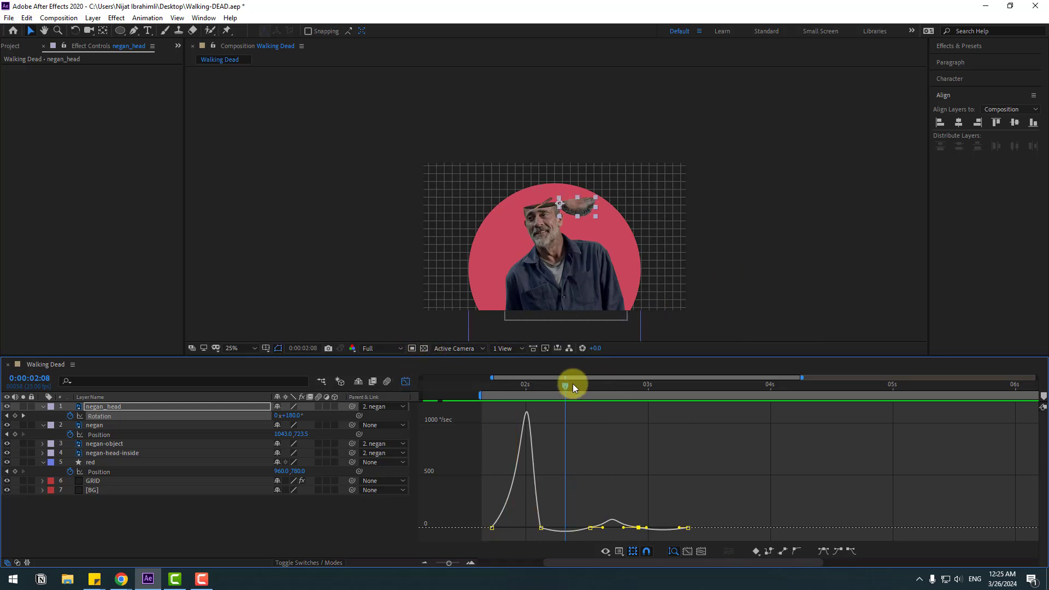
Go to 0:00:02:07 and add starting Position, Scale and Rotation keyframes to the negan-object layer
left_click(406, 382)
left_click_drag(478, 385, 559, 387)
scroll(553, 211, "up", 4)
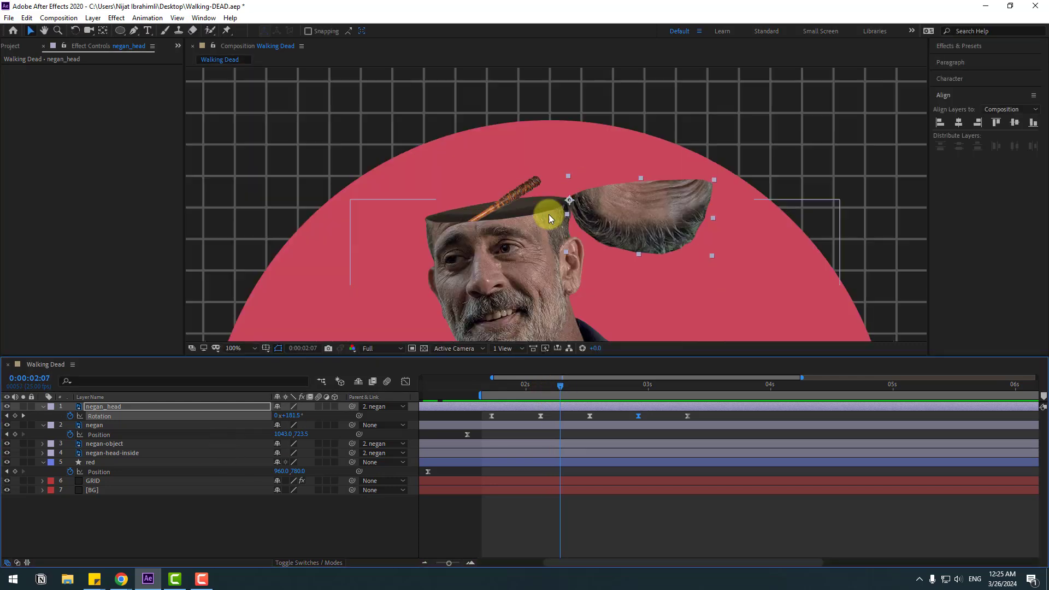
left_click(104, 443)
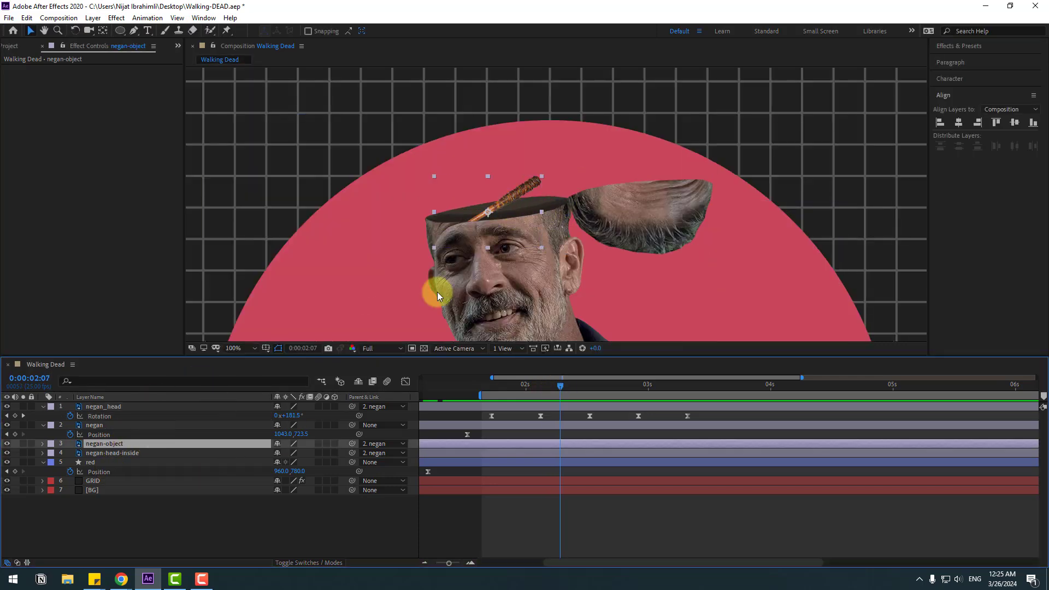
key("p")
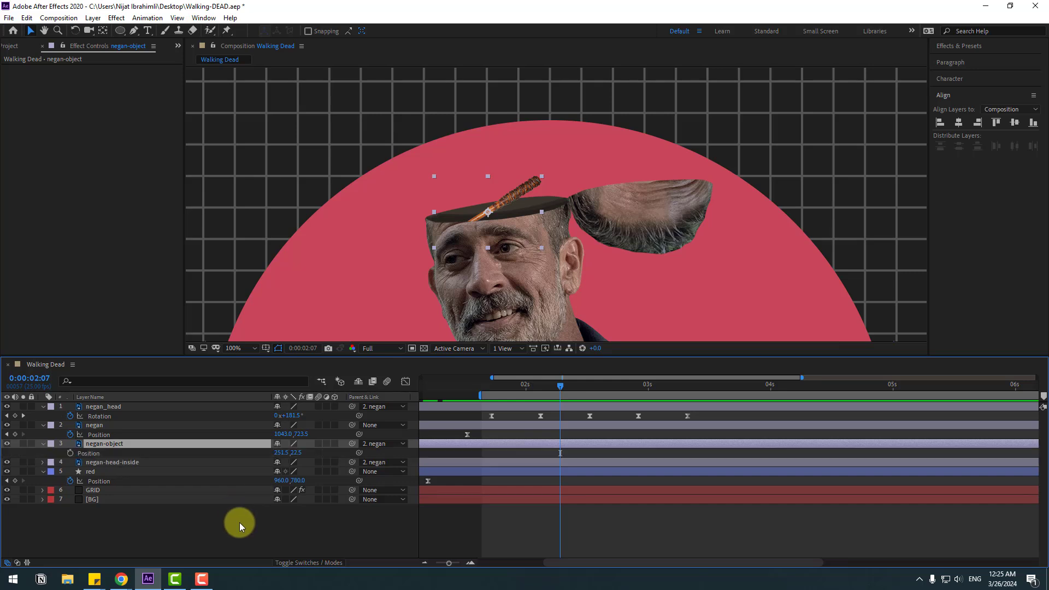
left_click(70, 454)
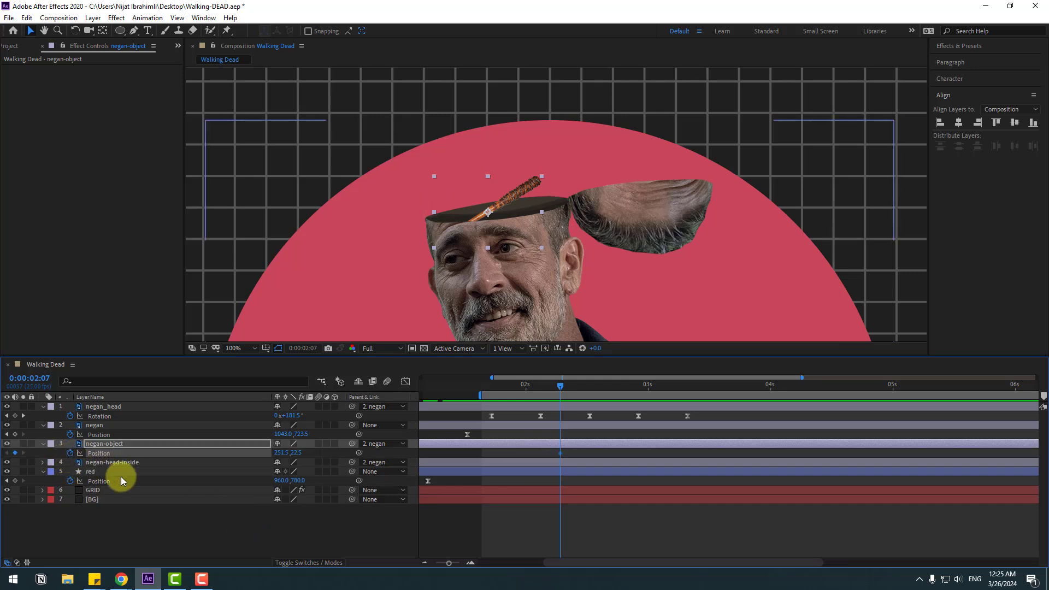
key("shift+s")
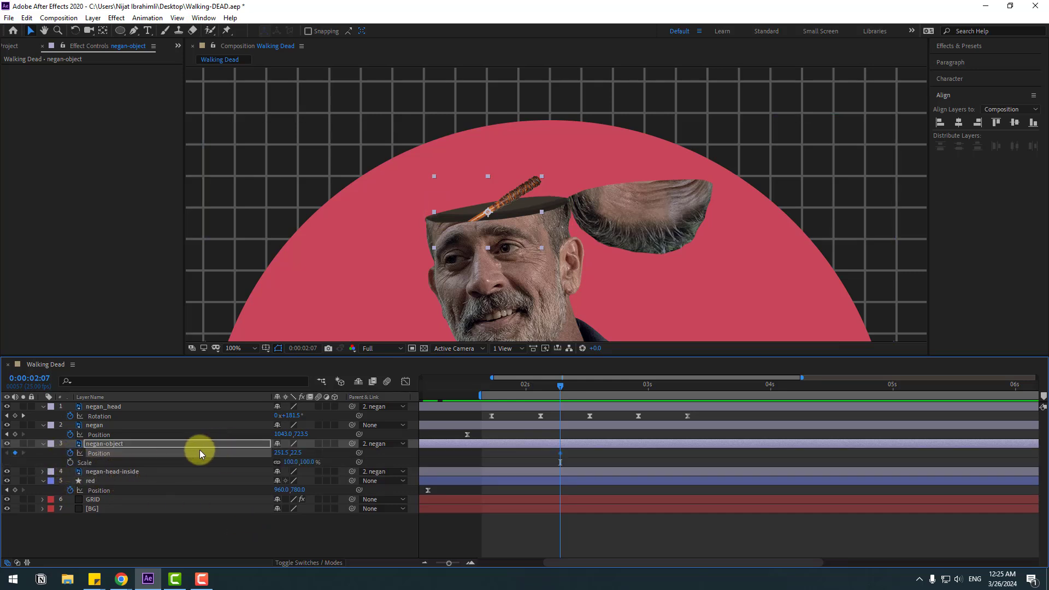
left_click(70, 462)
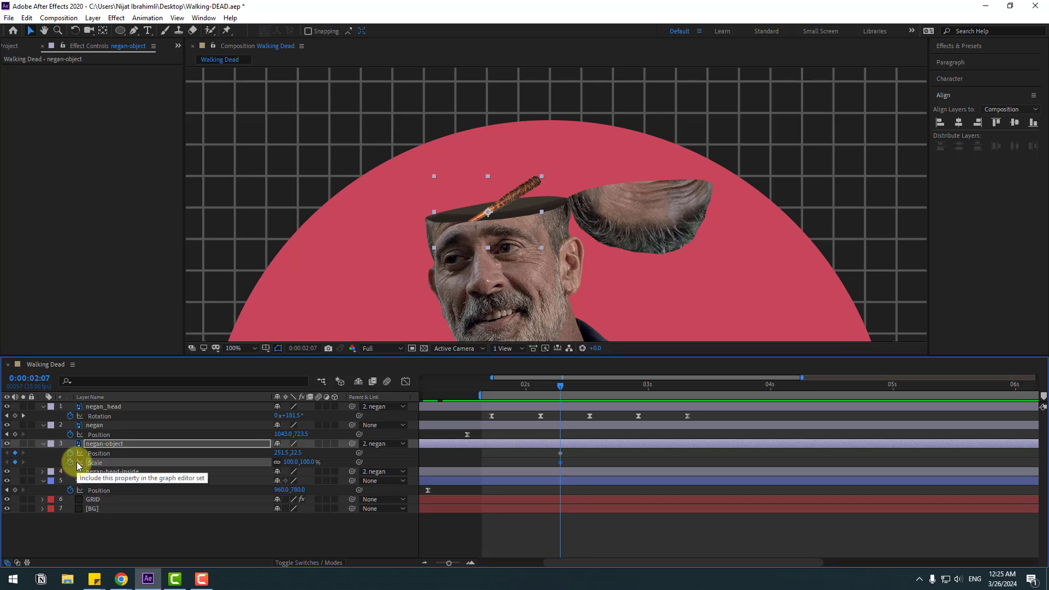
key("shift+r")
left_click(70, 471)
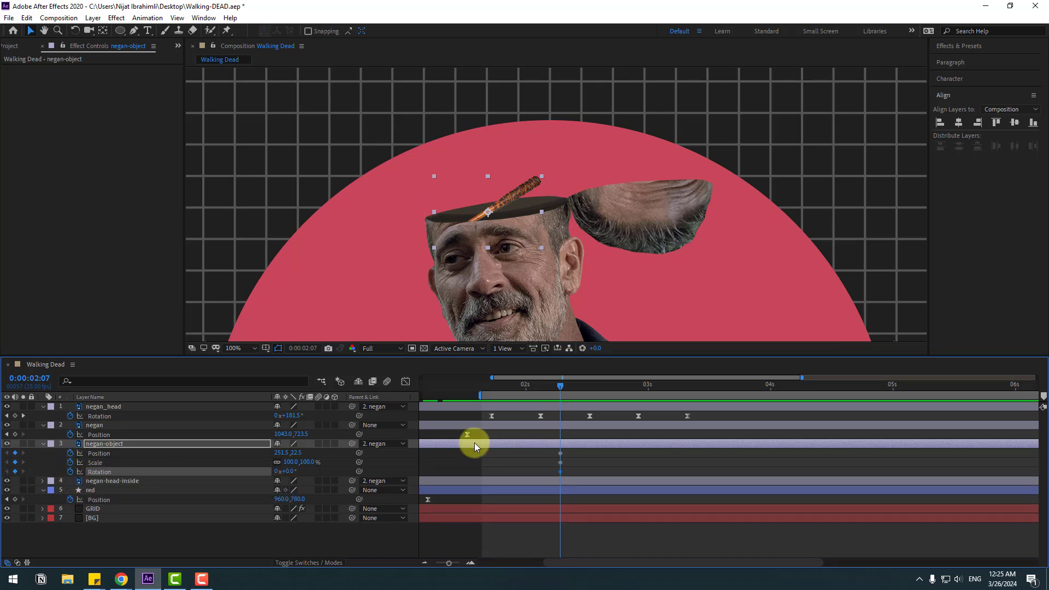
At 0:00:02:22, set negan-object's Rotation to -40°, Scale to 226% and Position to 251.5, -917.5
left_click_drag(577, 390, 632, 385)
mouse_move(284, 471)
left_mouse_down()
mouse_move(299, 471)
mouse_move(258, 480)
mouse_move(276, 478)
left_mouse_up()
left_click_drag(290, 462, 252, 453)
scroll(475, 282, "down", 2)
scroll(550, 240, "down", 1)
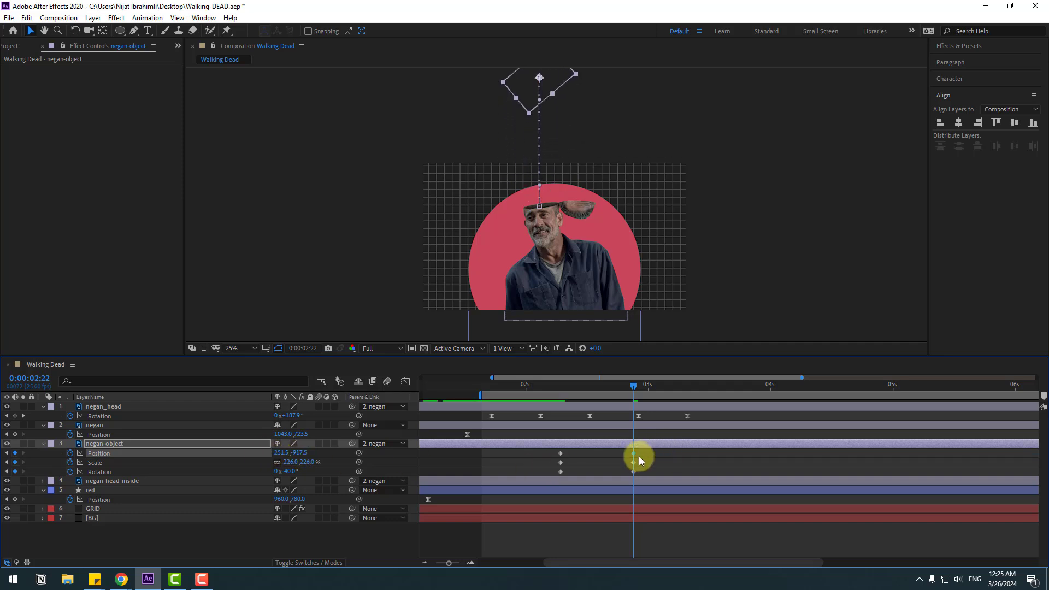
Apply Easy Ease to all Position, Scale and Rotation keyframes of negan-object
left_click_drag(639, 458, 558, 473)
right_click(559, 473)
mouse_move(568, 465)
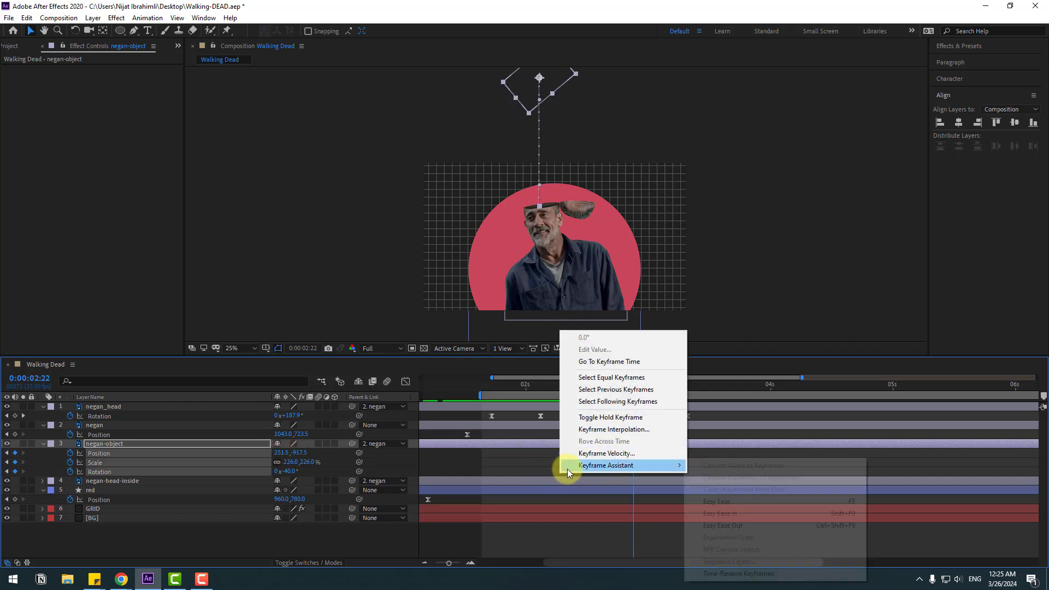
left_click(704, 499)
Reshape negan-object's speed curves so the bat starts slowly and its speed peaks late in the move
left_click(405, 381)
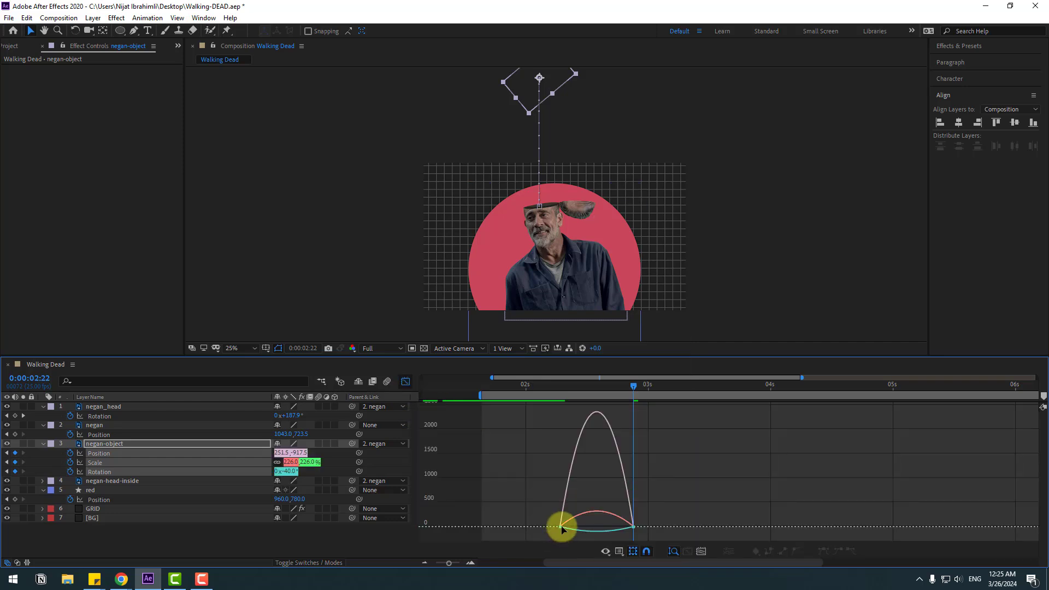
left_click_drag(572, 548, 584, 525)
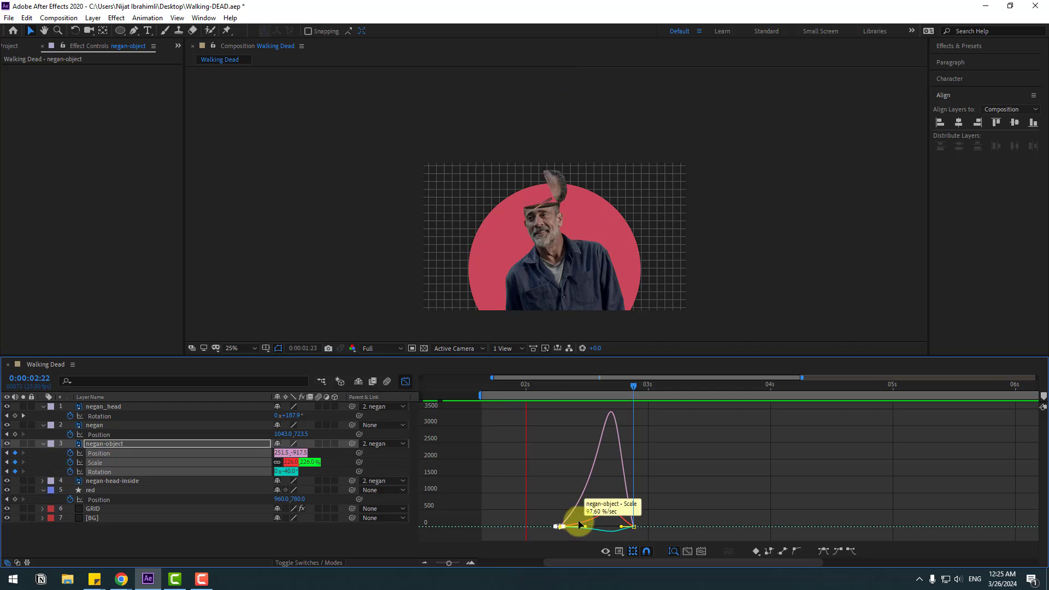
left_click(405, 381)
Add a new null object to the Walking Dead composition
left_click(215, 516)
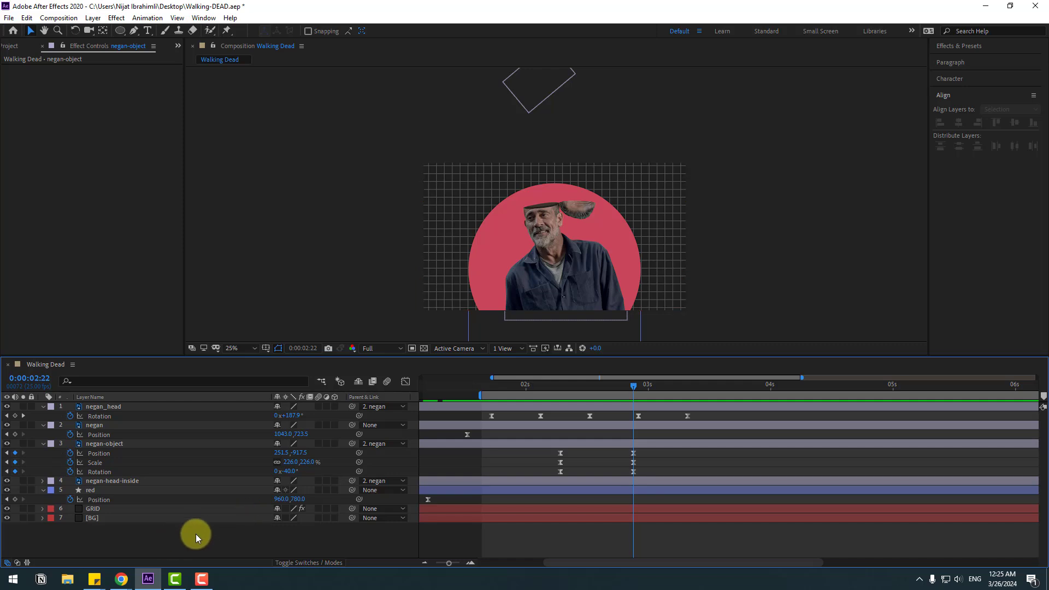
right_click(127, 538)
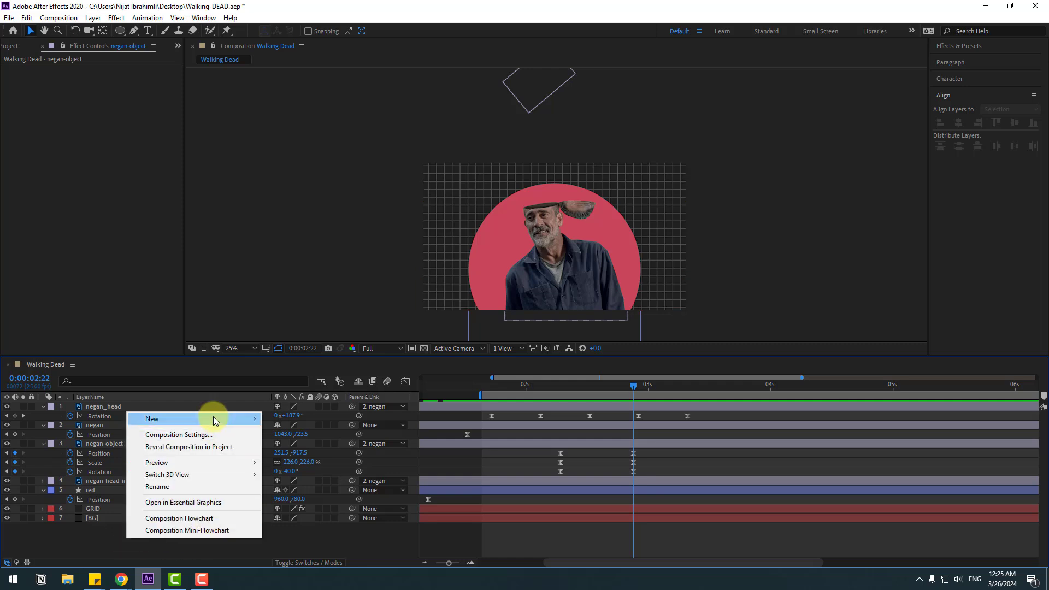
mouse_move(213, 418)
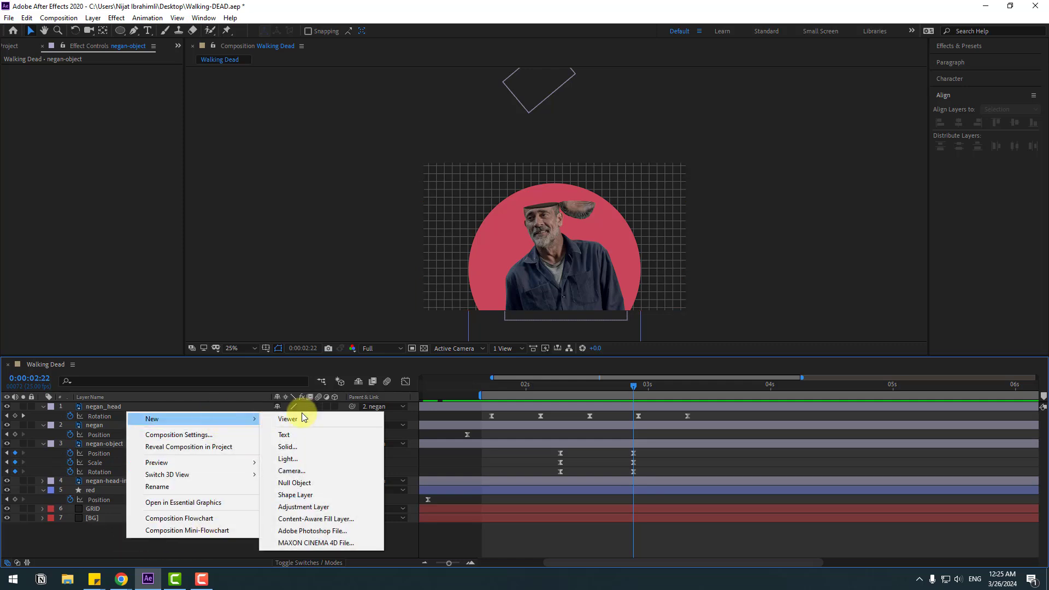
left_click(302, 483)
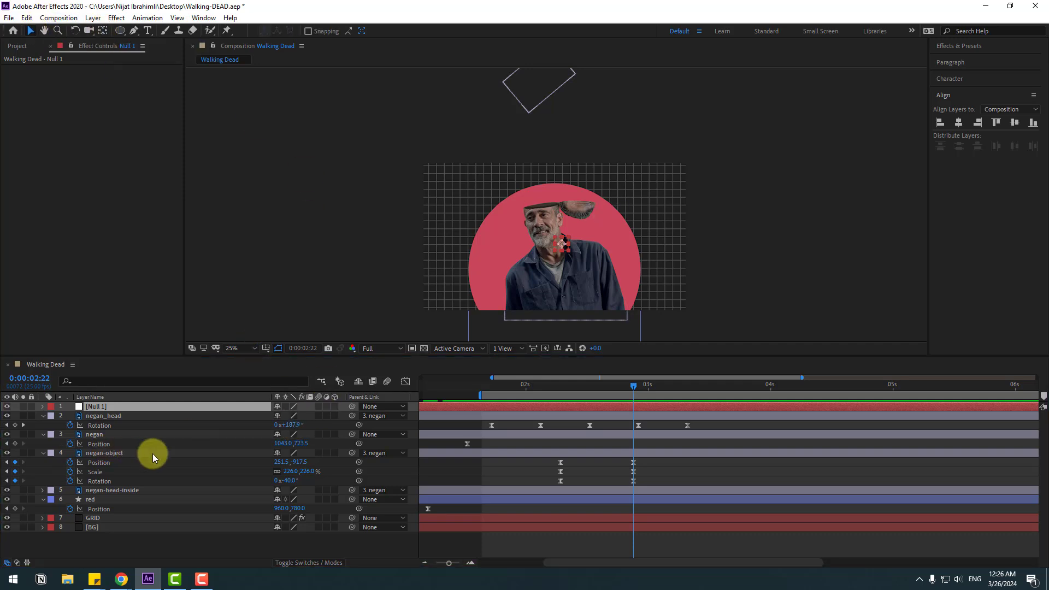
Parent the negan, GRID, BG and red layers to Null 1
left_click(96, 433)
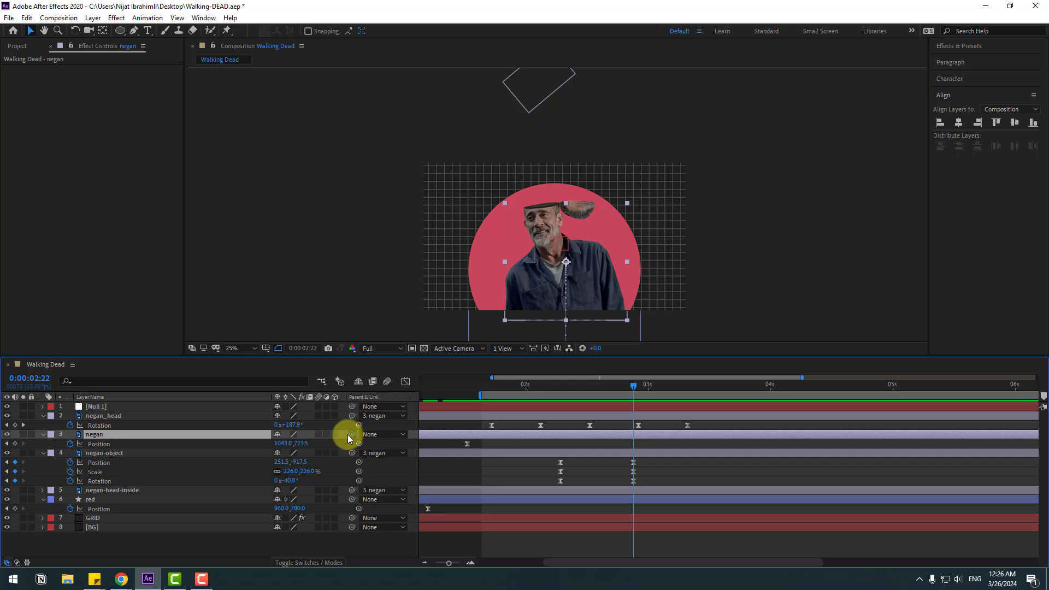
left_click_drag(352, 434, 101, 406)
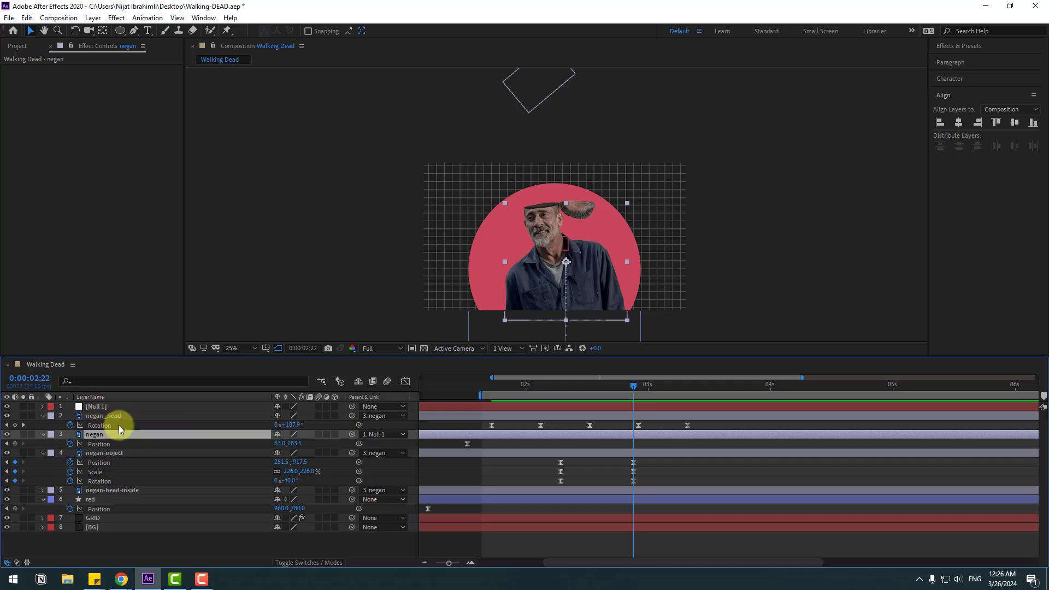
left_click(92, 527)
left_click(91, 518, "shift")
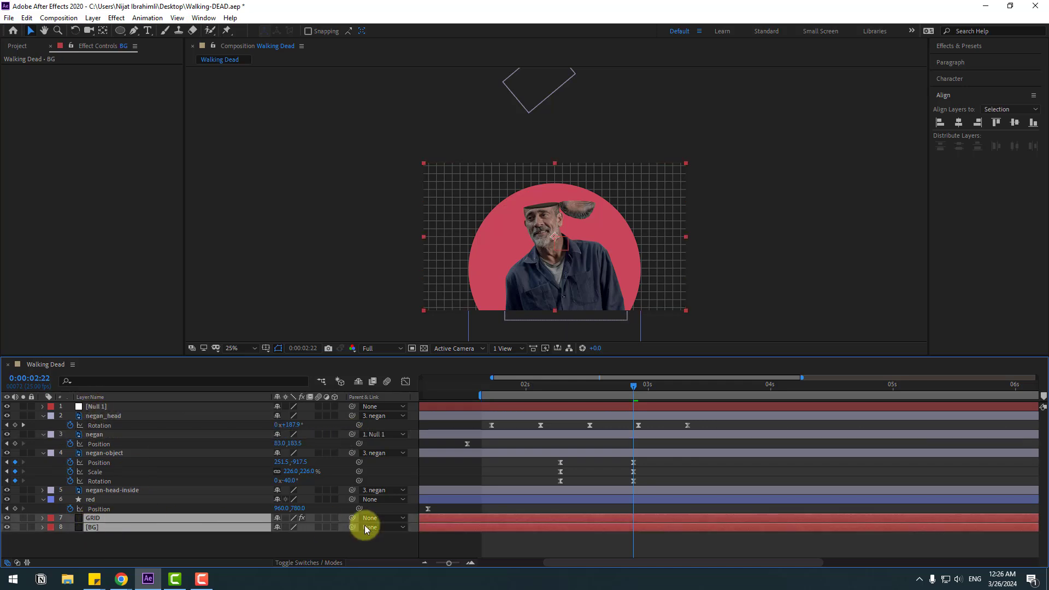
left_click_drag(352, 522, 83, 407)
left_click(90, 499)
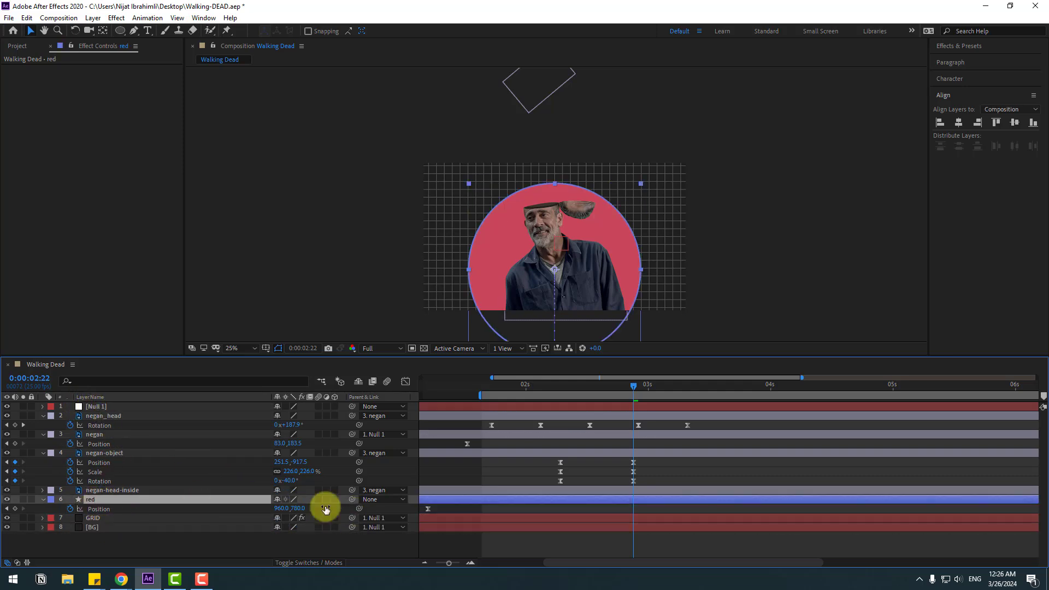
left_click_drag(284, 489, 84, 406)
Keyframe Null 1's Position at 0:00:02:09 and set it to 1010, 1740 at 0:00:02:22 to drop the scene out of frame
left_click(235, 348)
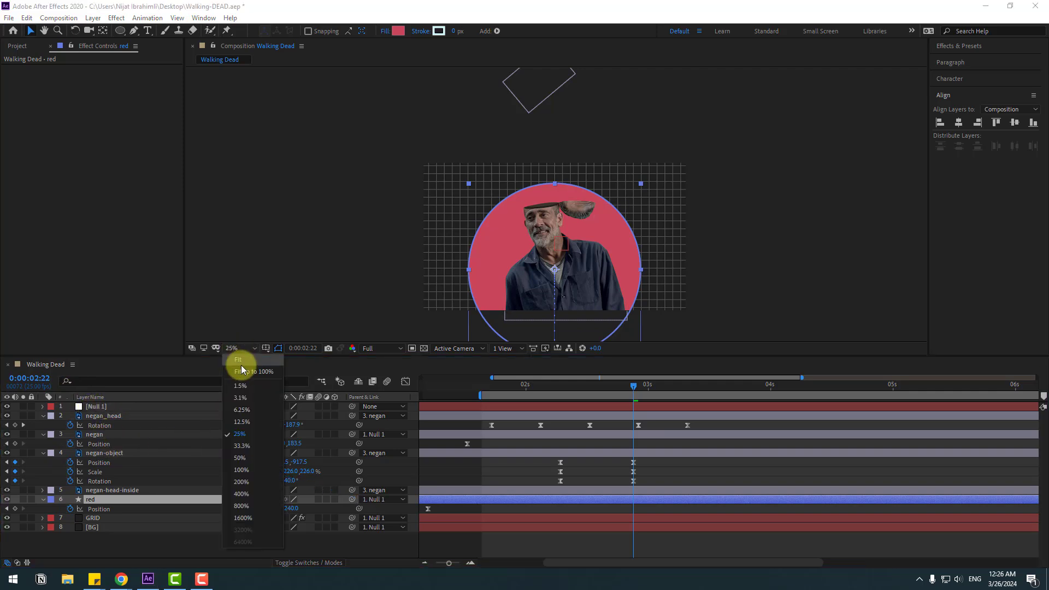
left_click(241, 365)
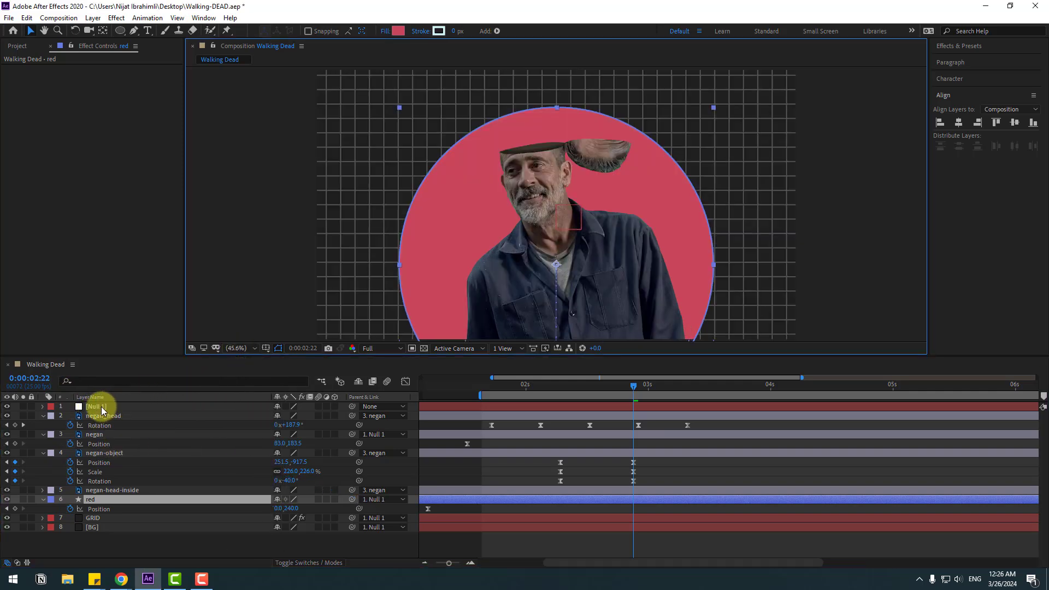
left_click(102, 408)
left_click_drag(551, 389, 569, 386)
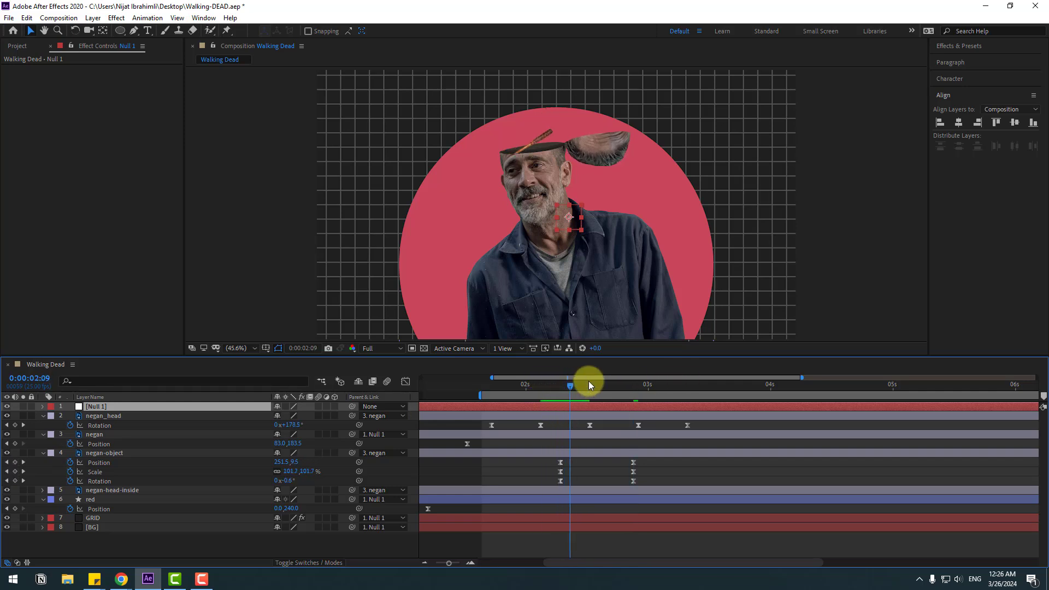
key("p")
left_click(70, 415)
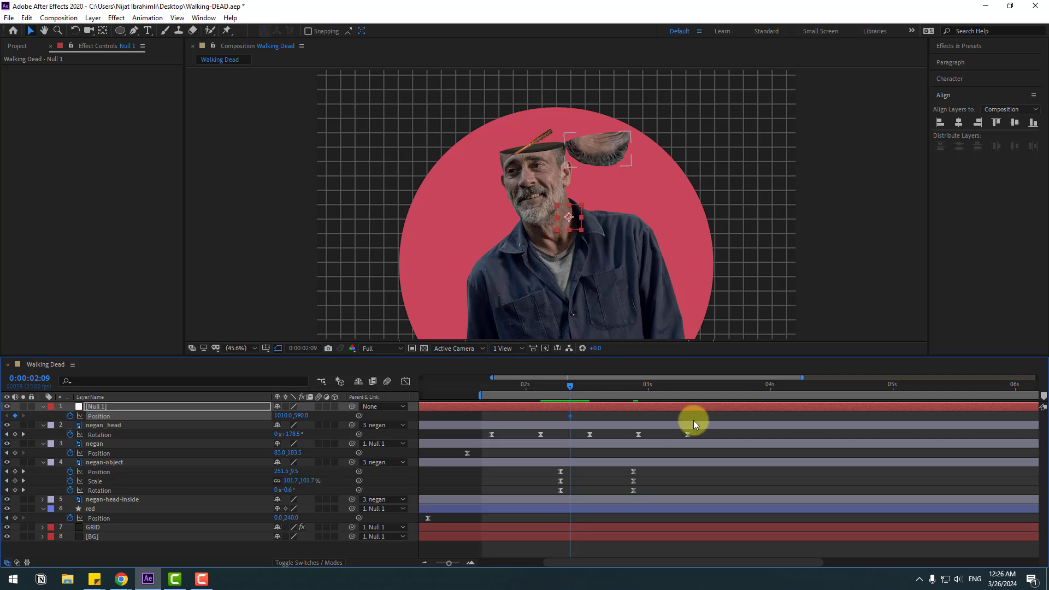
left_click_drag(607, 385, 634, 389)
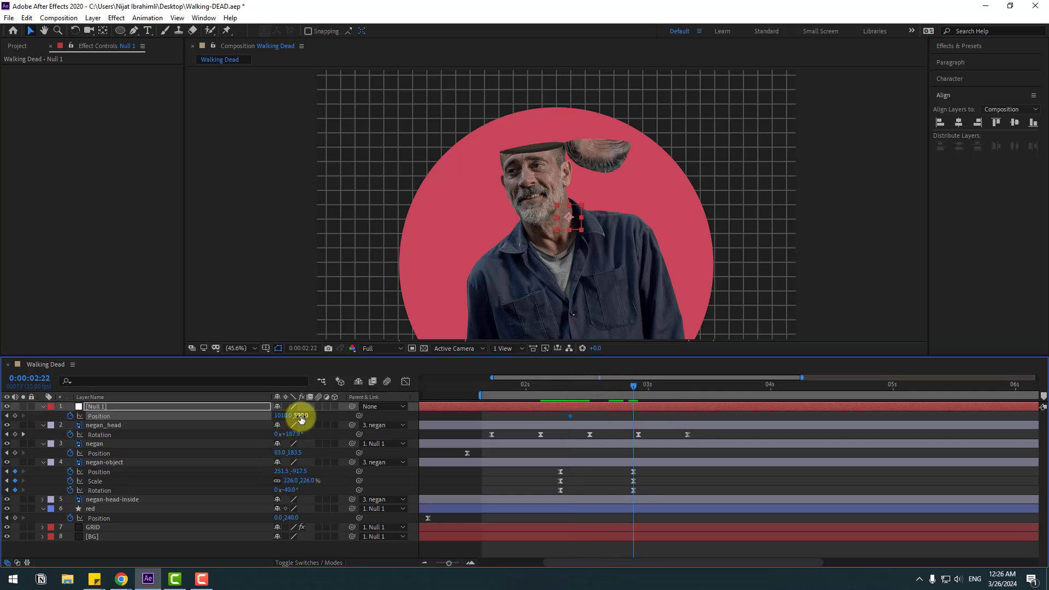
left_click_drag(299, 417, 358, 423)
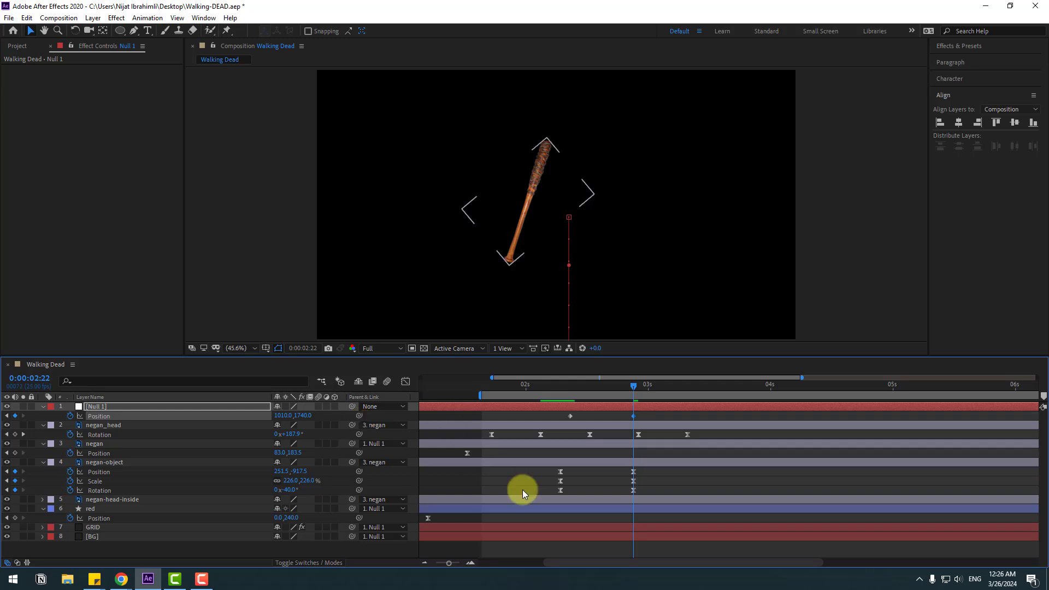
Shift negan-object toward the frame's centre at 0:00:02:22, to a Position of about 326, -961.5
left_click(104, 463)
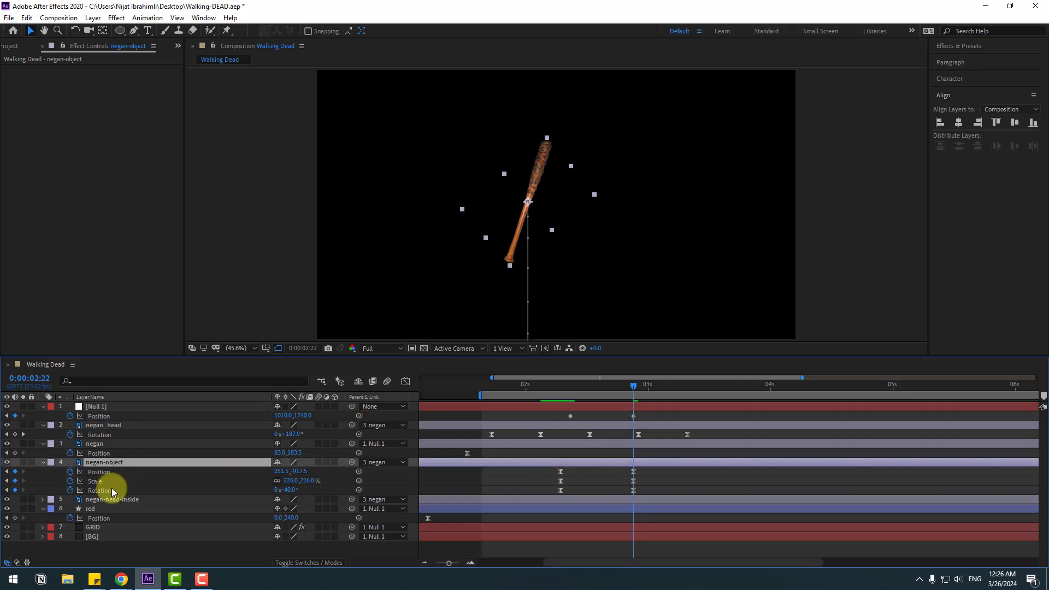
left_click_drag(533, 195, 556, 183)
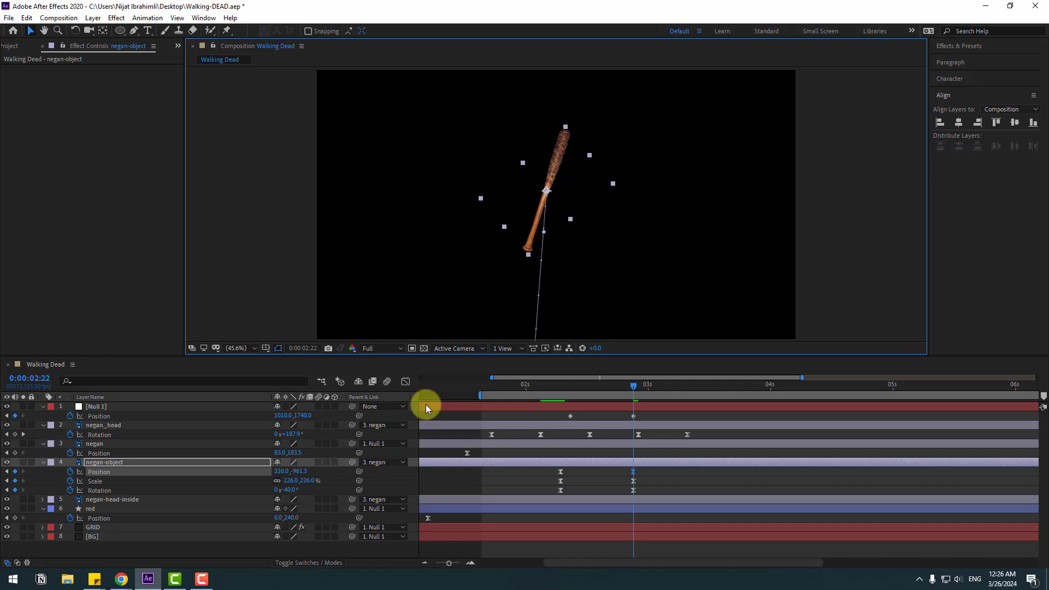
Apply Easy Ease to both of Null 1's Position keyframes
left_click_drag(549, 384, 586, 391)
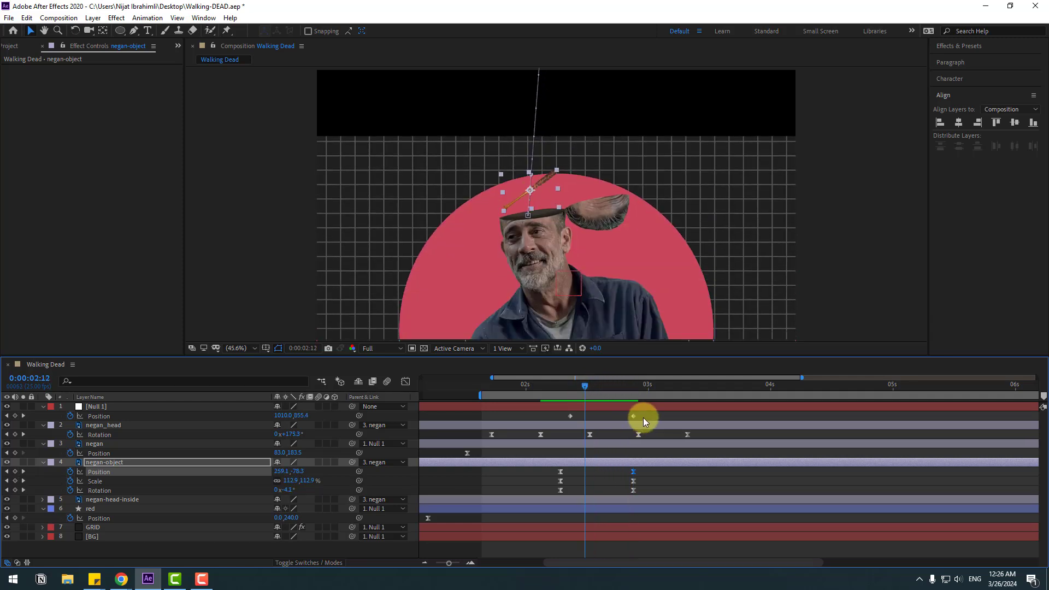
left_click_drag(643, 417, 552, 435)
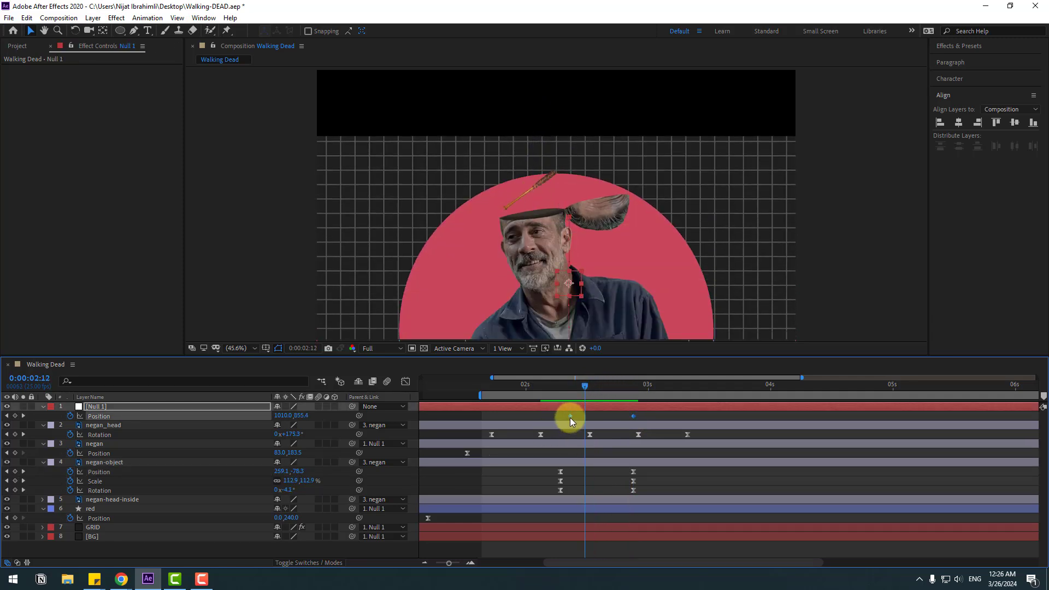
right_click(570, 417)
mouse_move(631, 552)
left_click(735, 485)
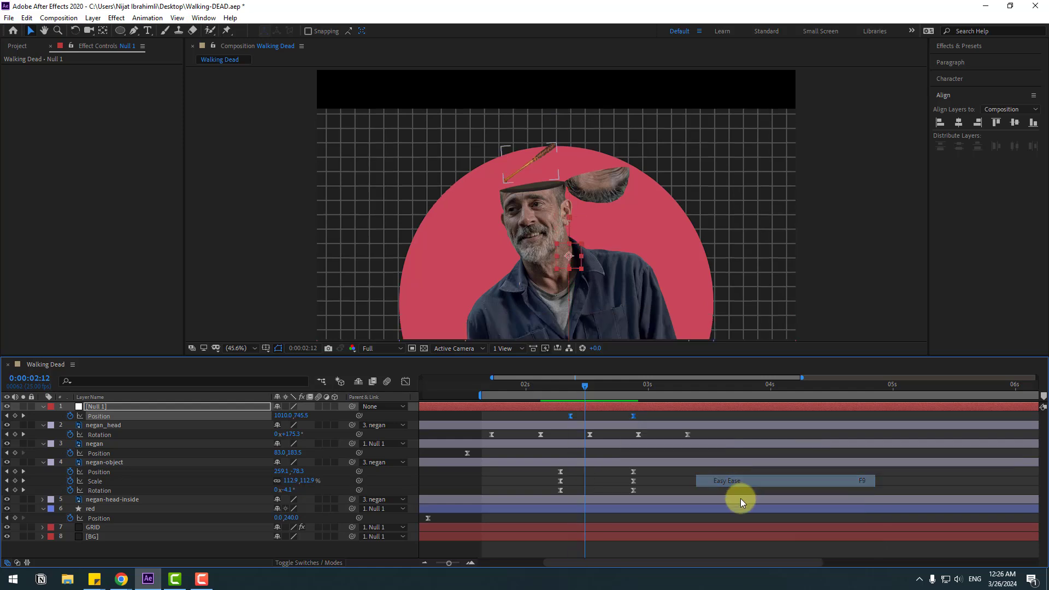
Reshape the speed graph of Null 1's Position so the speed peaks sharply near the end keyframe, and preview the drop
left_click(405, 382)
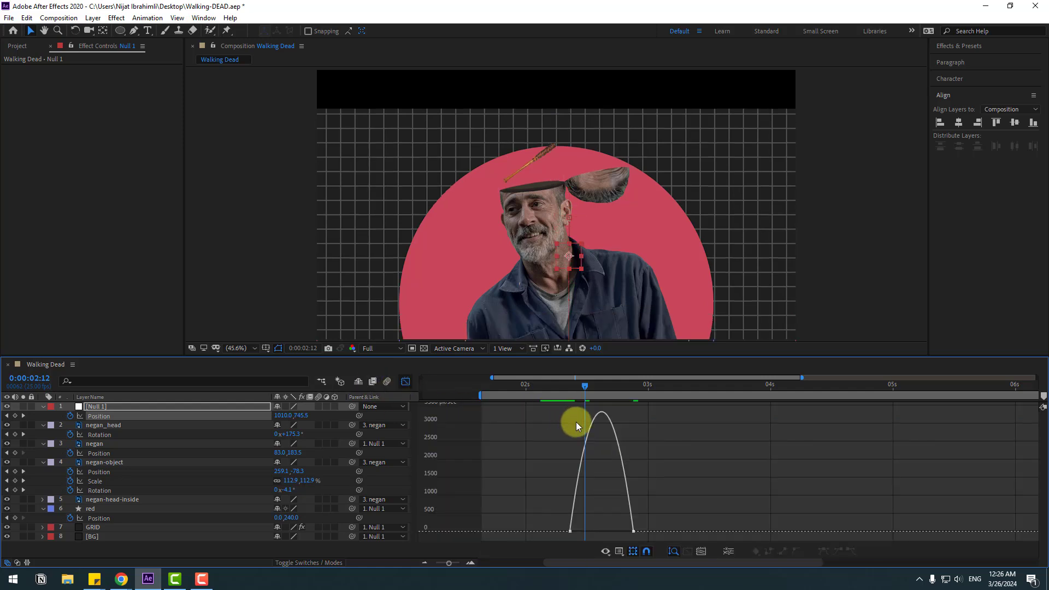
key("=")
left_click_drag(589, 535, 607, 533)
key("-")
left_click_drag(569, 388, 626, 390)
key("space")
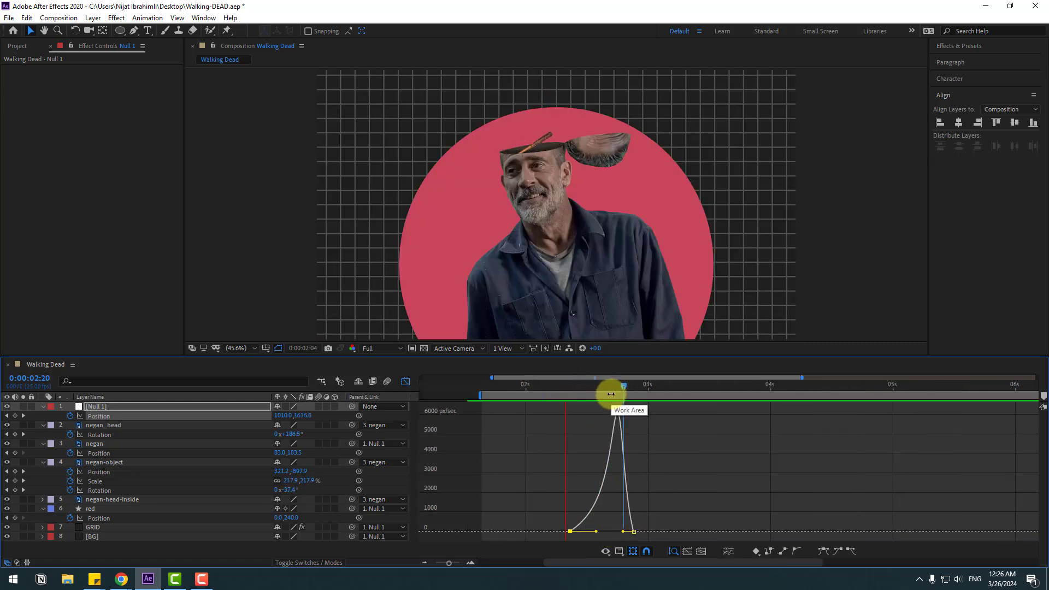
key("space")
left_click(403, 378)
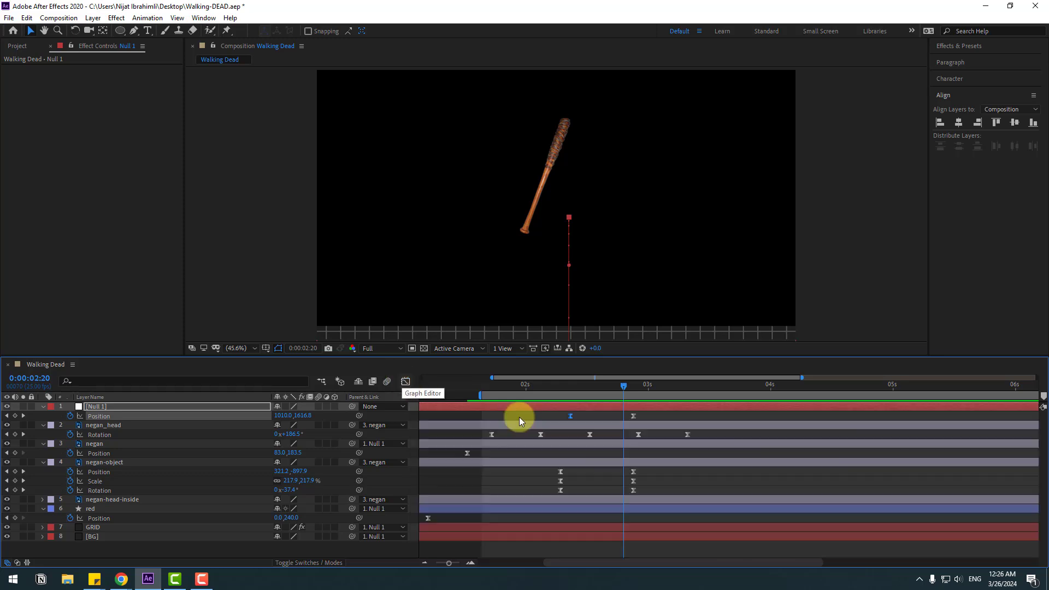
Slide negan-object's end keyframes to 0:00:03:08 and Null 1's end Position keyframe to slightly before them
left_click_drag(647, 474, 687, 490)
left_click_drag(634, 416, 654, 416)
left_click_drag(570, 378, 671, 417)
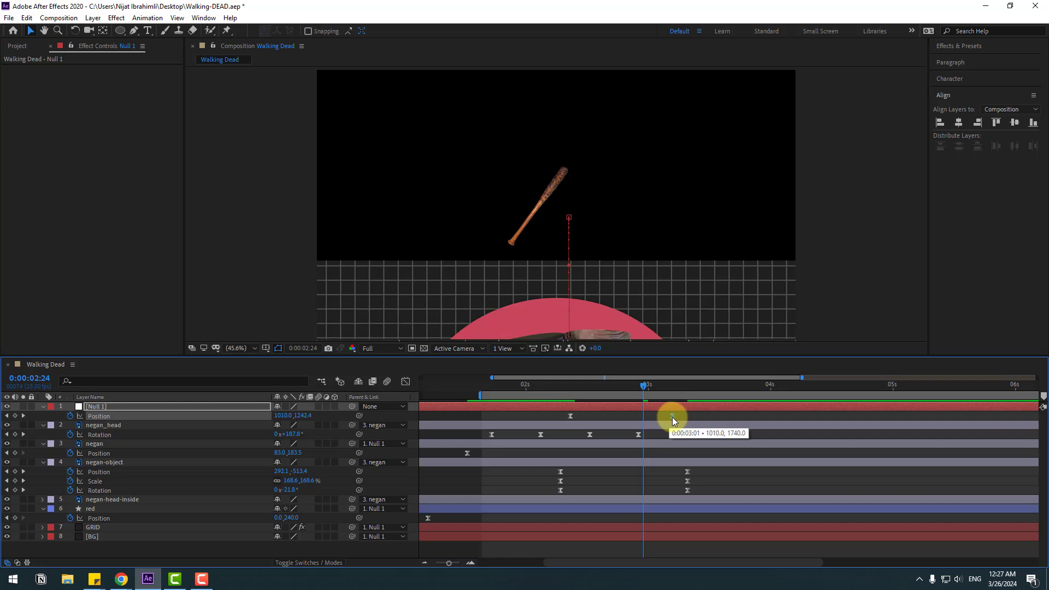
left_click(584, 386)
left_click_drag(592, 391, 685, 396)
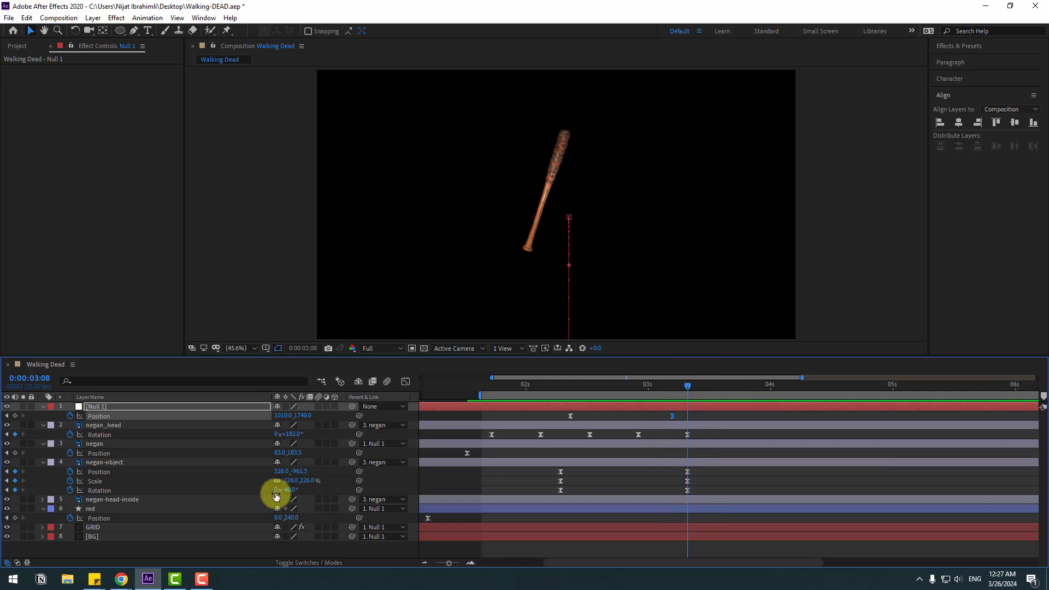
Keyframe negan-object's Rotation every 10 frames from 0:00:03:08 to 0:00:05:18, swinging back and forth from -73° through -64° at 0:00:04:23 to -70°
left_click_drag(306, 495, 276, 493)
key("shift+Page_Down")
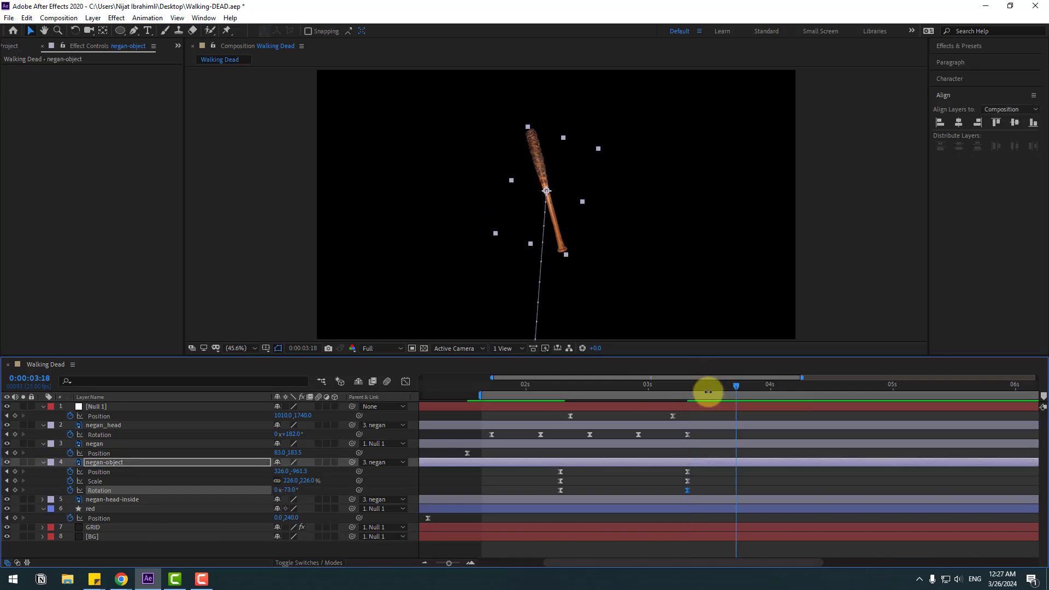
mouse_move(294, 490)
left_mouse_down()
mouse_move(304, 490)
mouse_move(286, 491)
left_mouse_up()
key("shift+Page_Down")
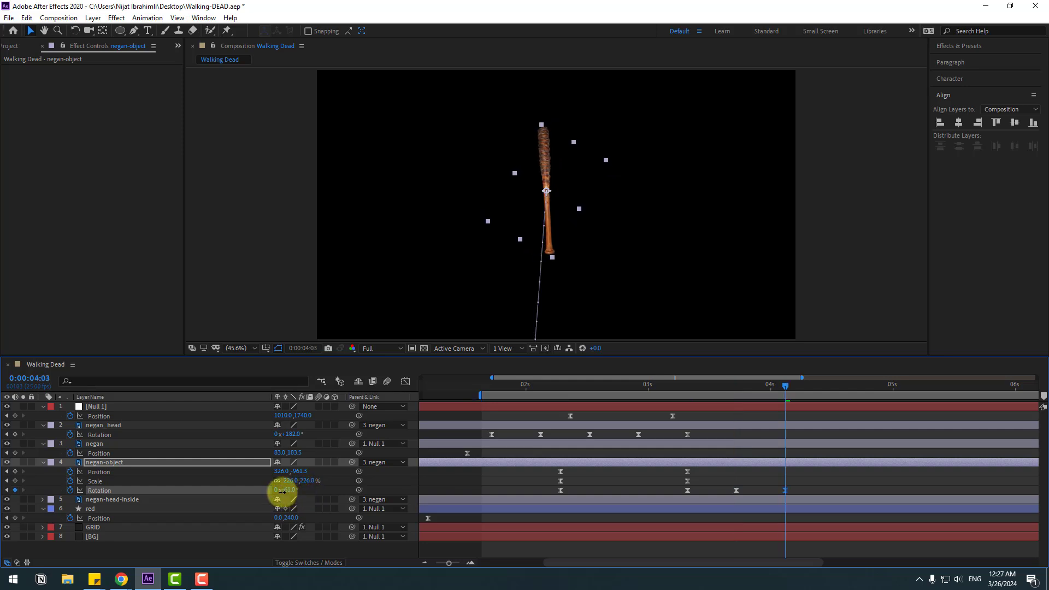
key("shift+Page_Down")
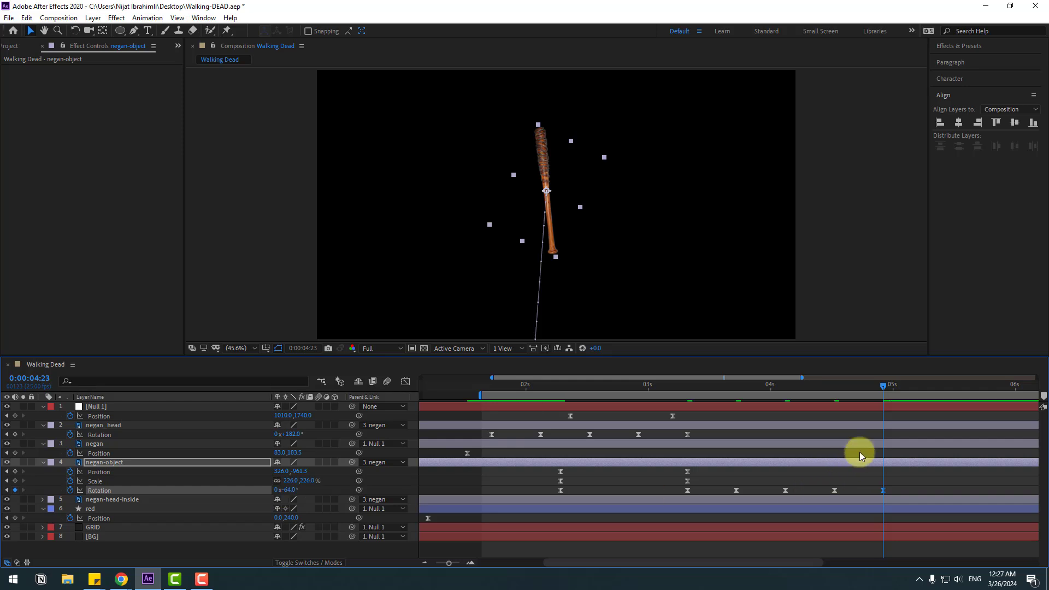
key("shift+Page_Down")
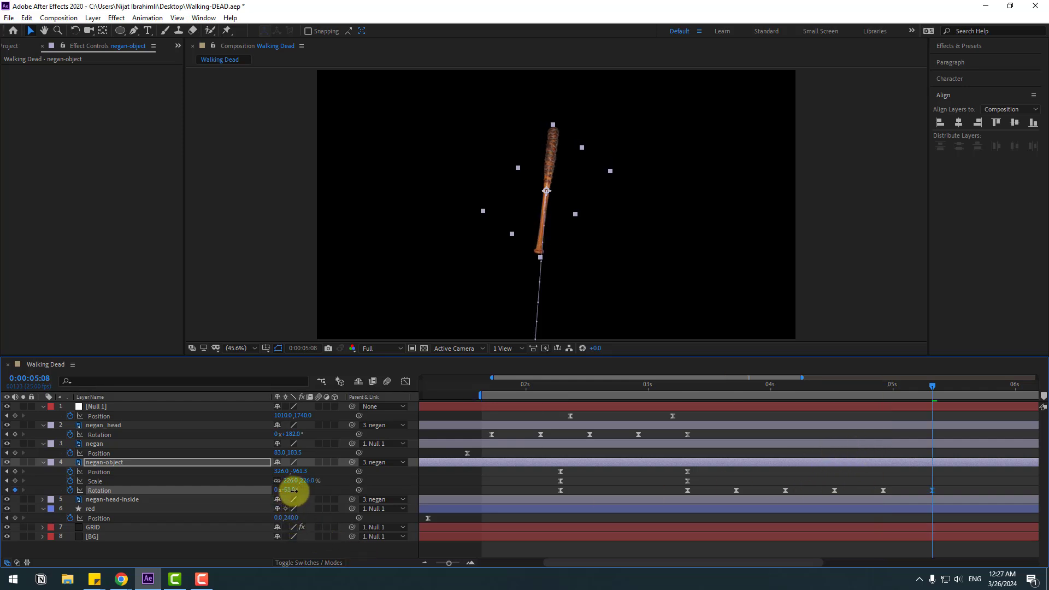
key("shift+Page_Down")
left_click_drag(295, 497, 283, 494)
Shift negan-object's six swing Rotation keyframes to start at about 0:00:03:03, and preview the motion
key("space")
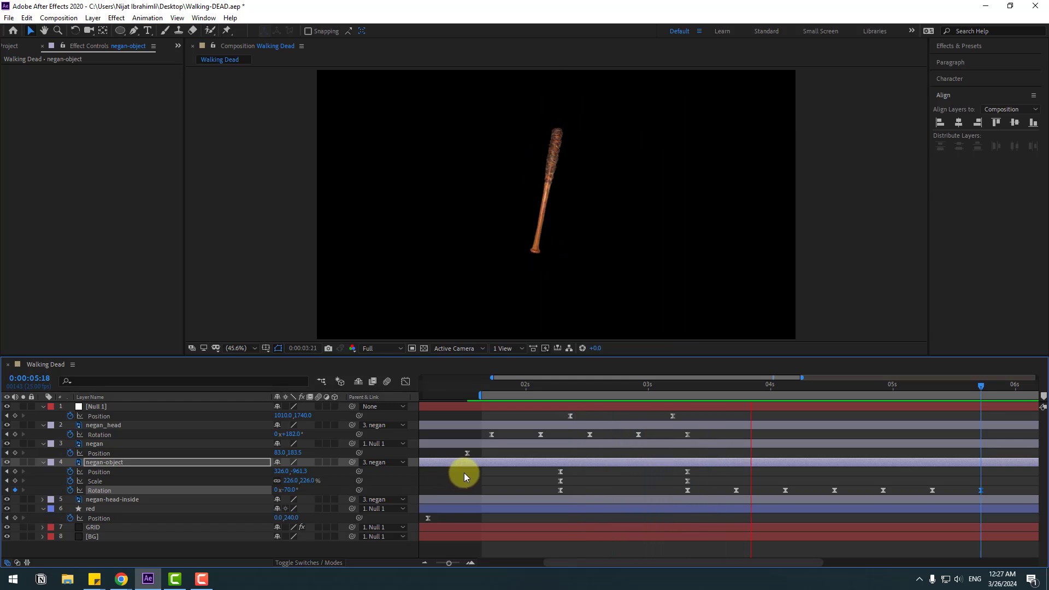
left_click_drag(642, 387, 683, 385)
left_click_drag(949, 497, 664, 494)
key("space")
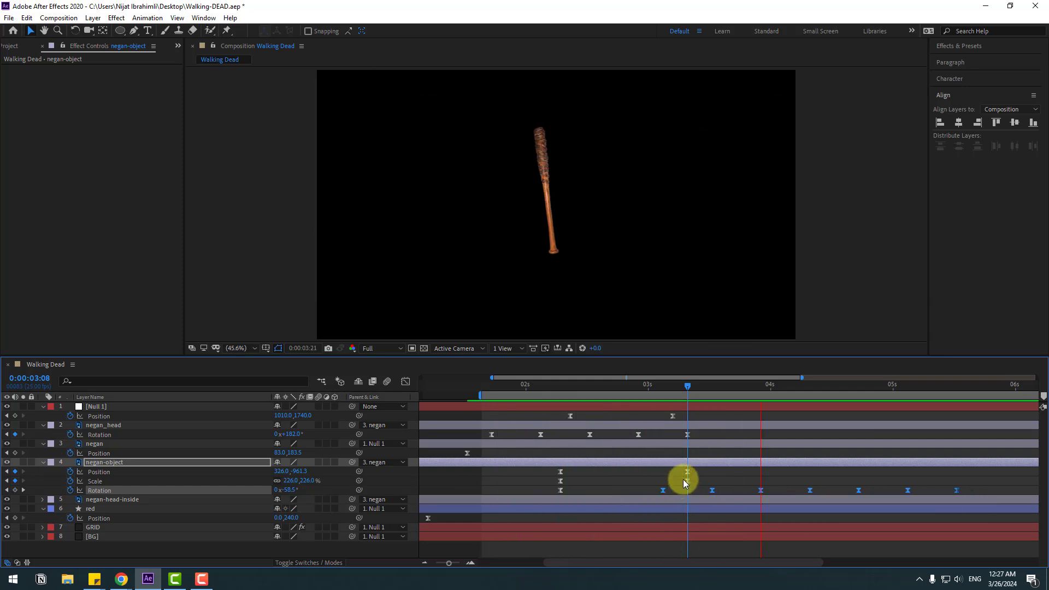
left_click(618, 387)
left_click_drag(627, 387, 637, 387)
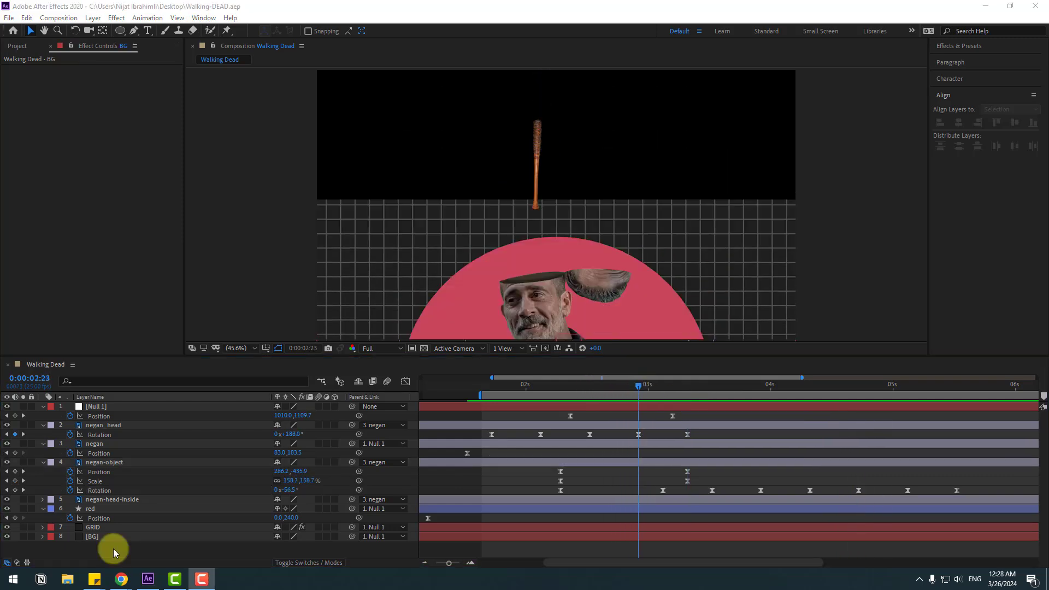
Apply the CC RepeTile effect to the BG layer and set its Expand Up to 532
left_click(97, 539)
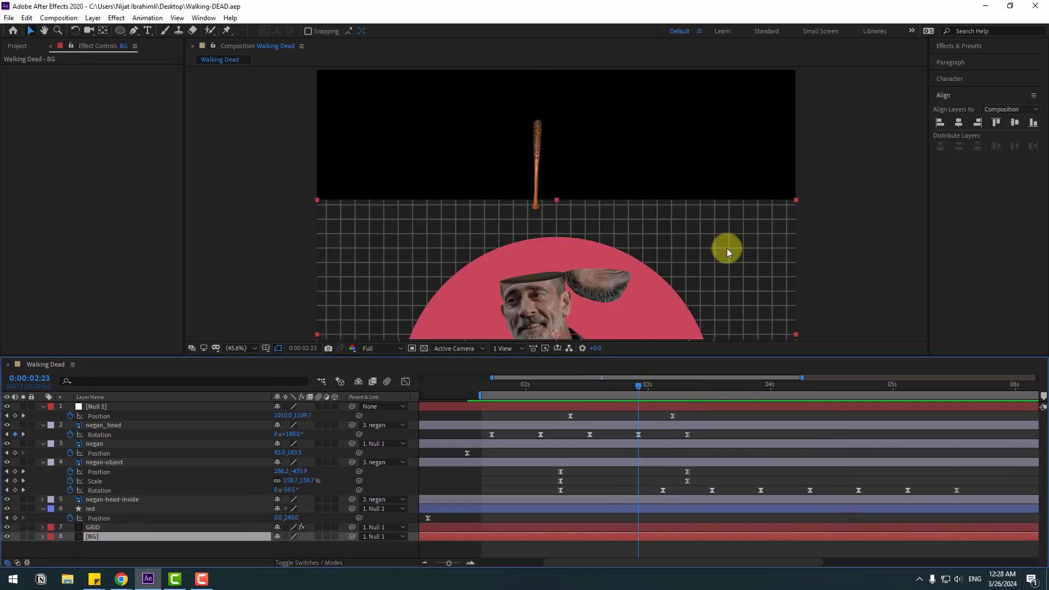
left_click(964, 47)
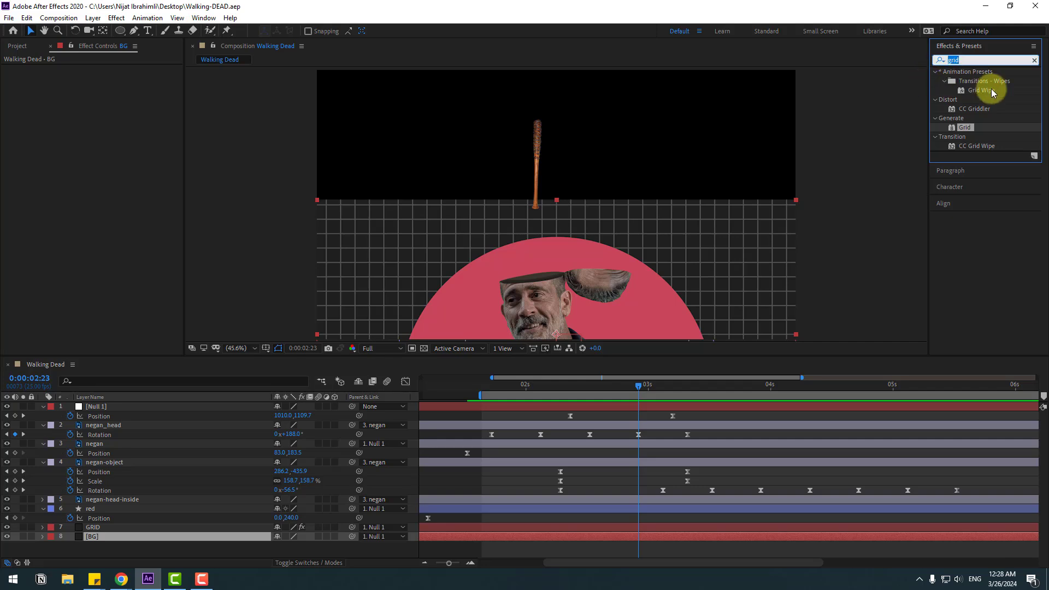
type("rep")
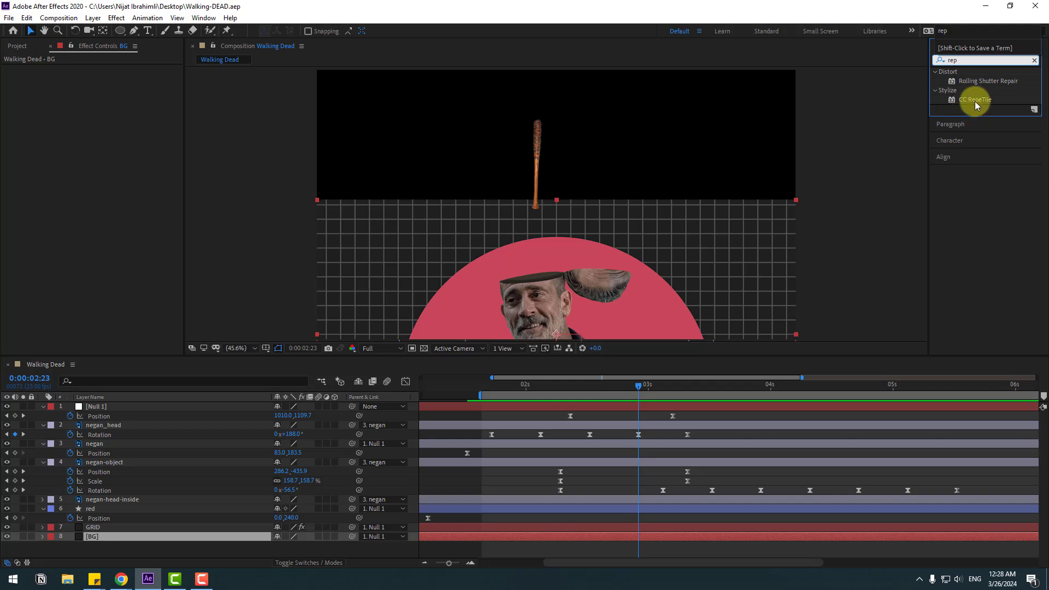
left_click_drag(975, 103, 87, 538)
left_click(145, 354)
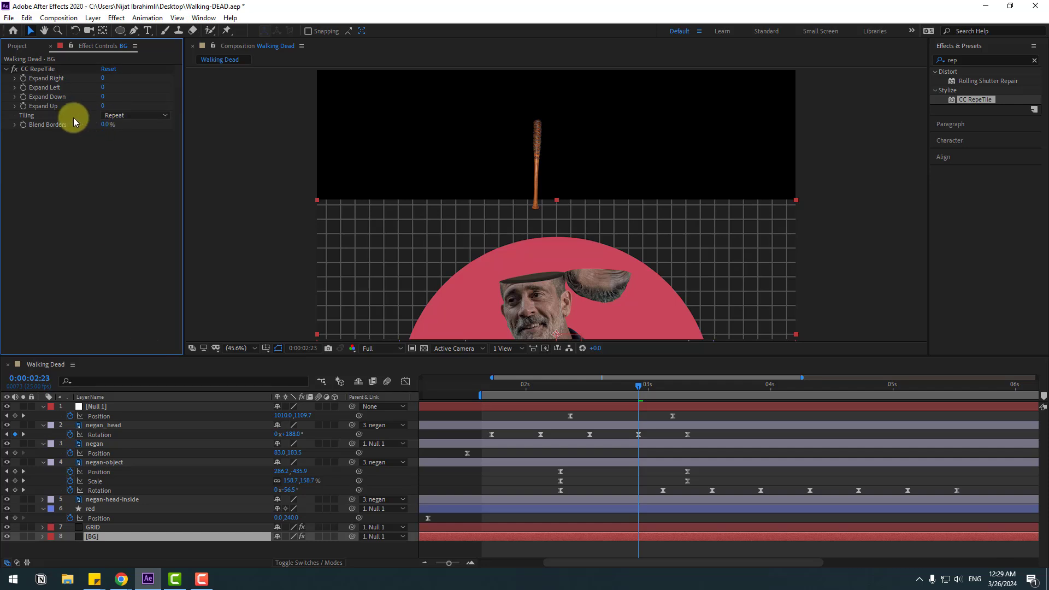
left_click_drag(105, 109, 155, 89)
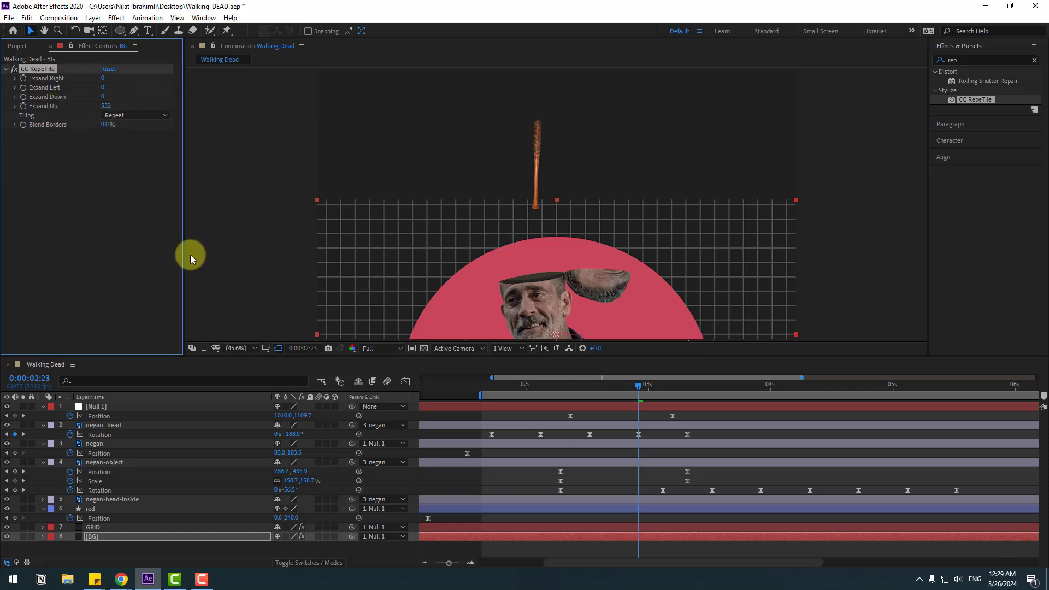
Apply CC RepeTile to the GRID layer and set its Expand Up to 591
left_click(94, 527)
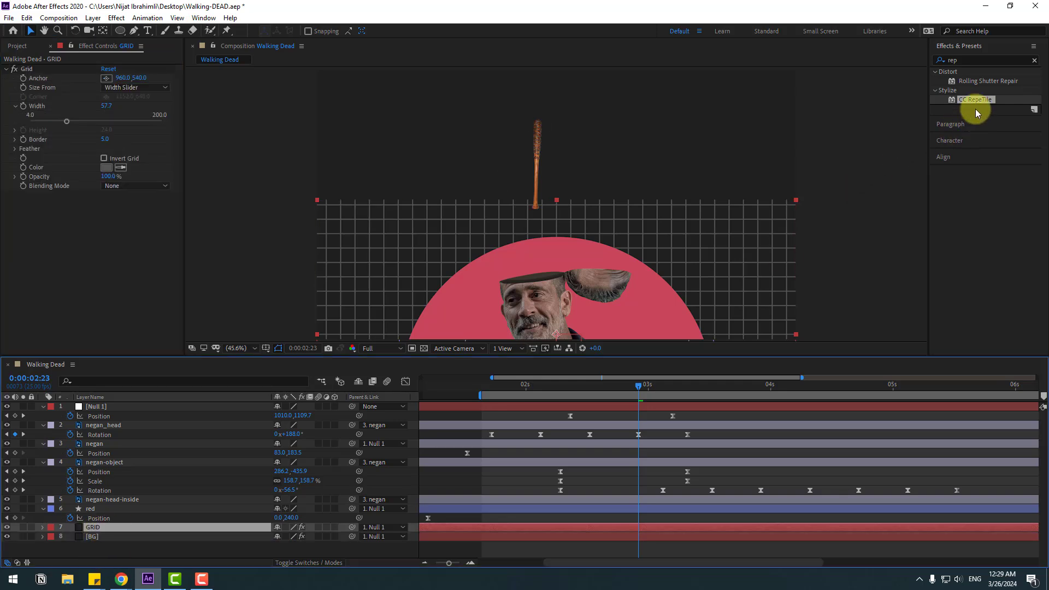
left_click_drag(975, 98, 115, 530)
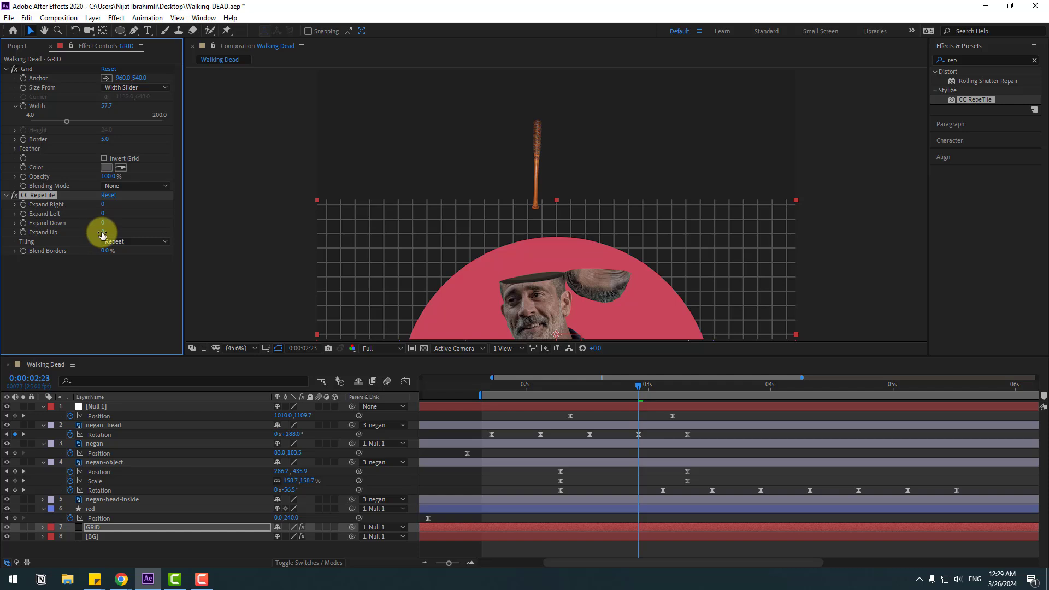
left_click_drag(134, 231, 360, 181)
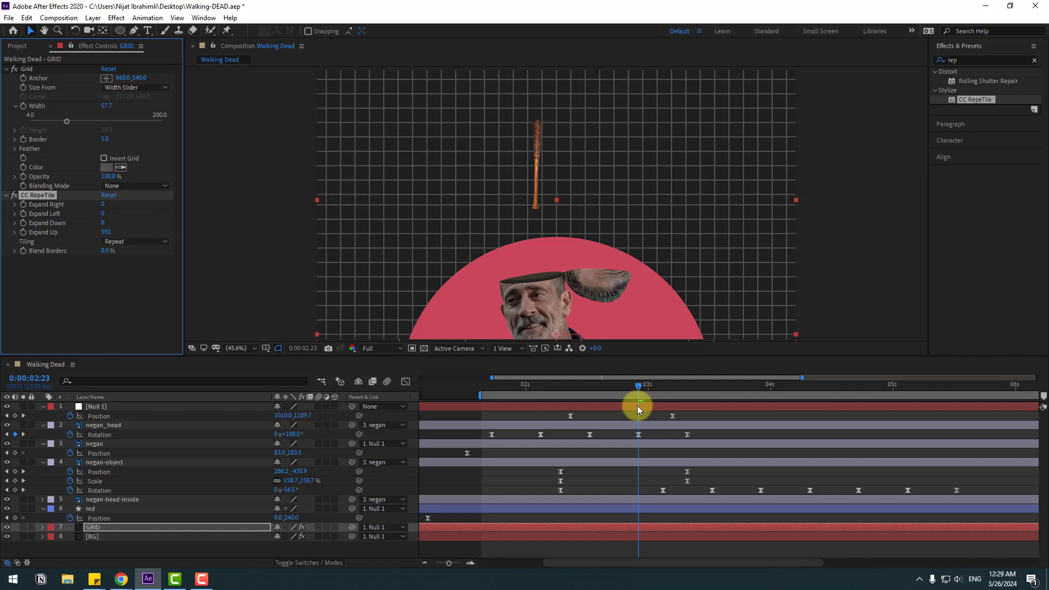
At 0:00:03:08, raise GRID's Expand Up until the grid fills the frame, and set BG's Expand Up to 1229
left_click_drag(539, 380, 676, 385)
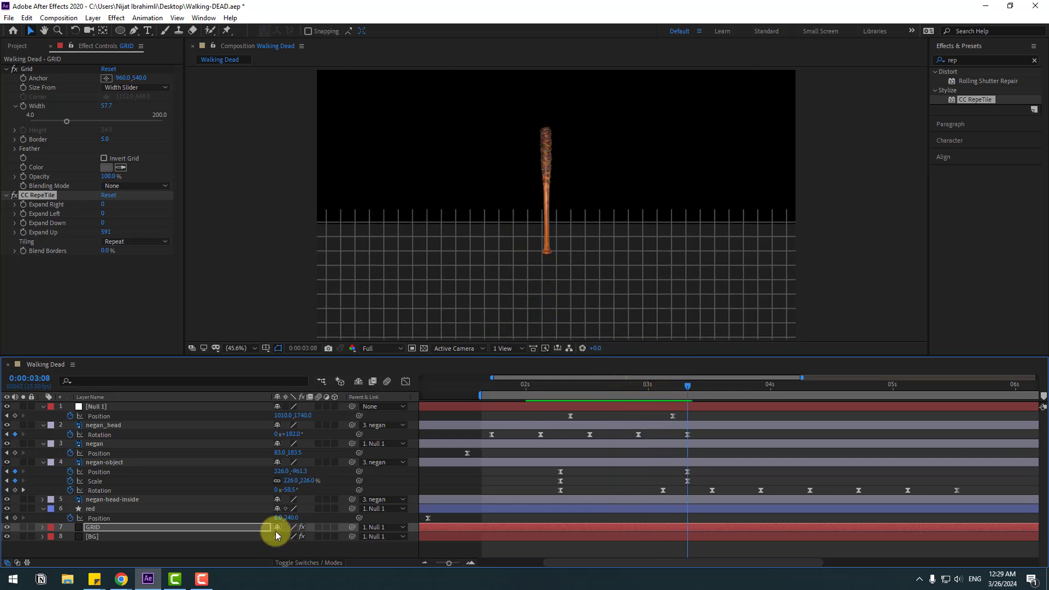
left_click_drag(107, 236, 377, 192)
left_click(93, 536)
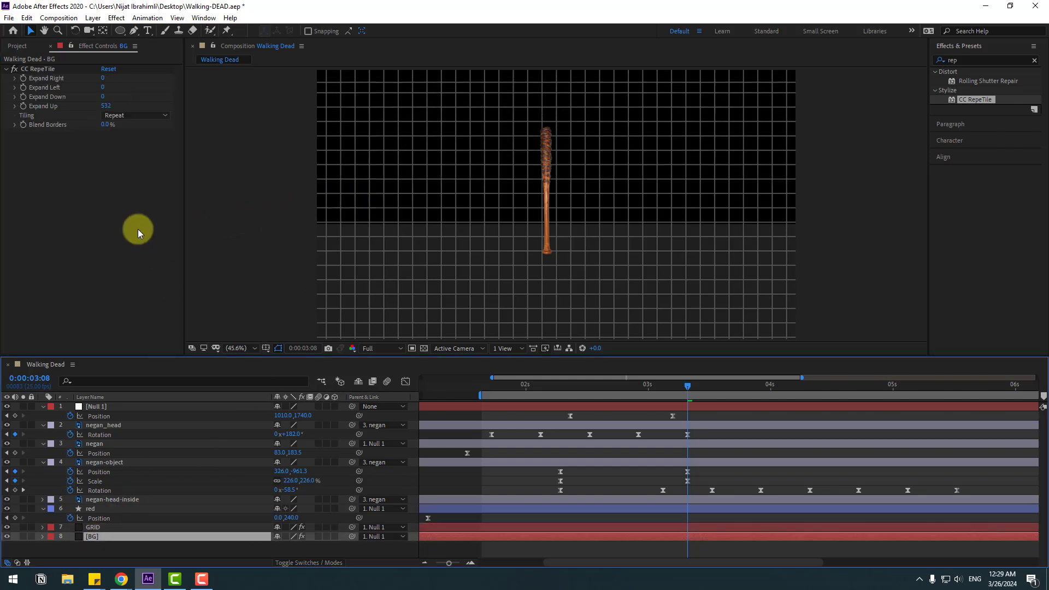
left_click_drag(106, 106, 452, 73)
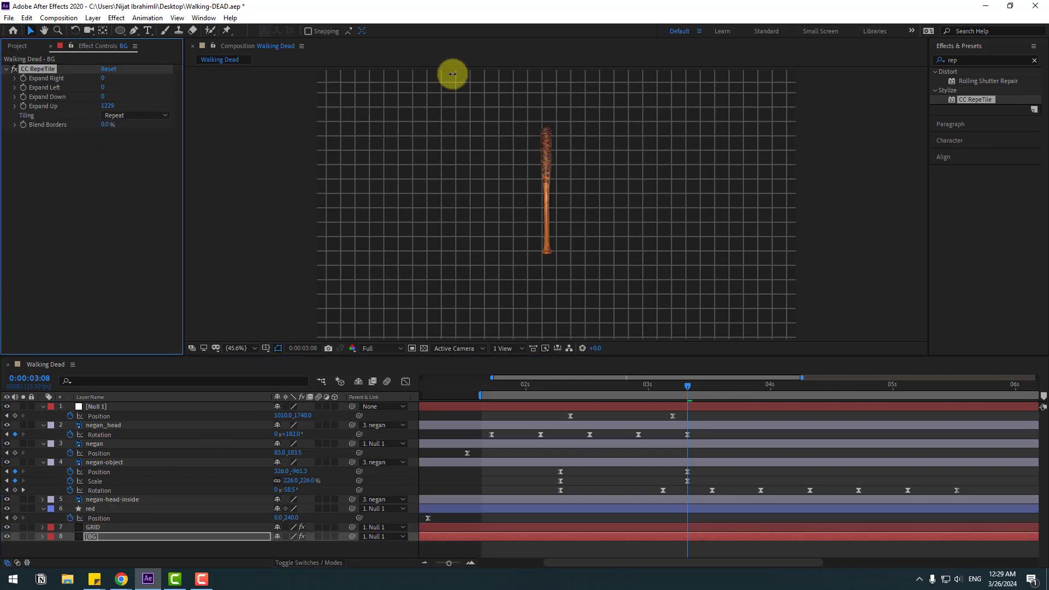
left_click_drag(624, 389, 712, 380)
Duplicate the red layer, slide the copy to start at about 0:00:02:20, and remove its Position keyframes
left_click(92, 509)
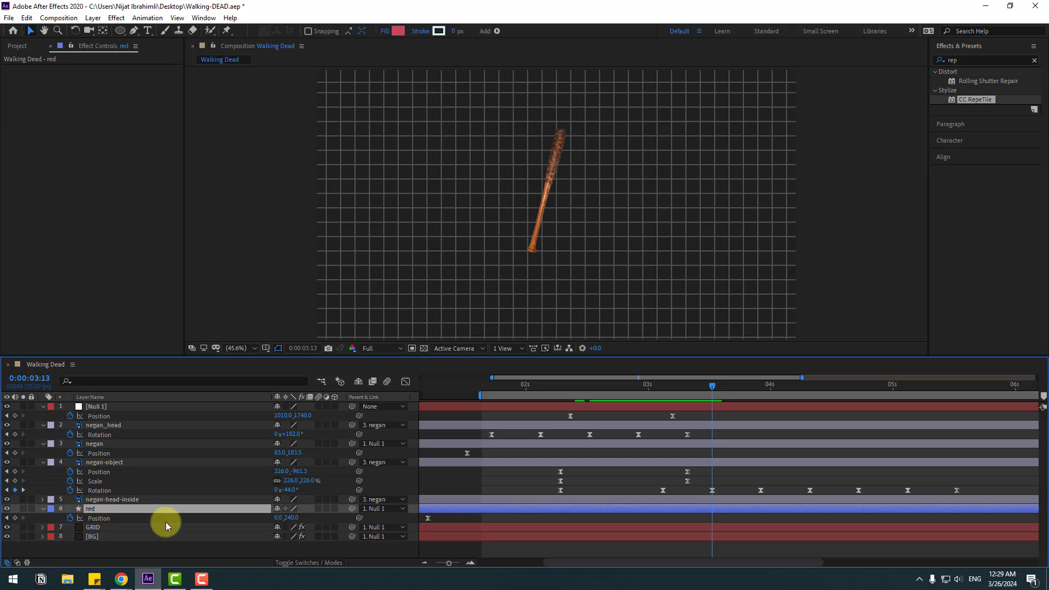
key("ctrl+d")
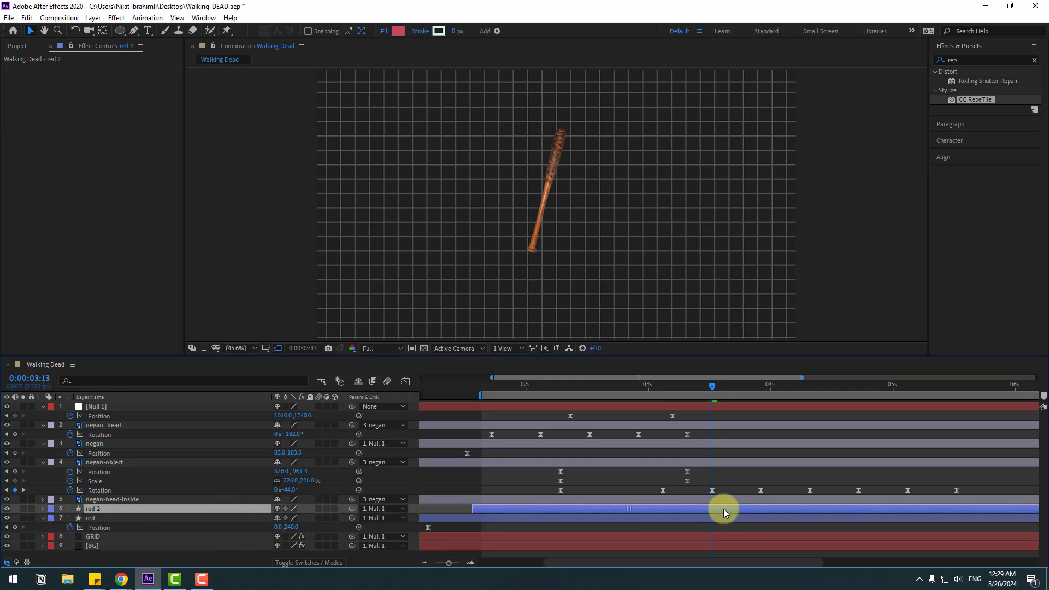
left_click_drag(778, 506, 782, 505)
key("u")
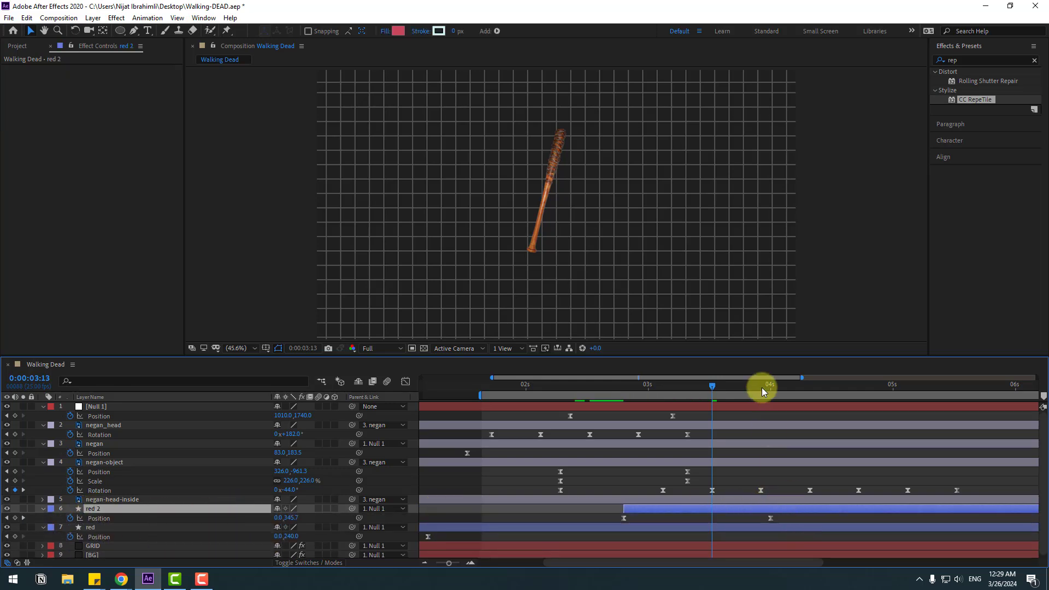
left_click_drag(761, 386, 785, 386)
left_click_drag(788, 513, 608, 525)
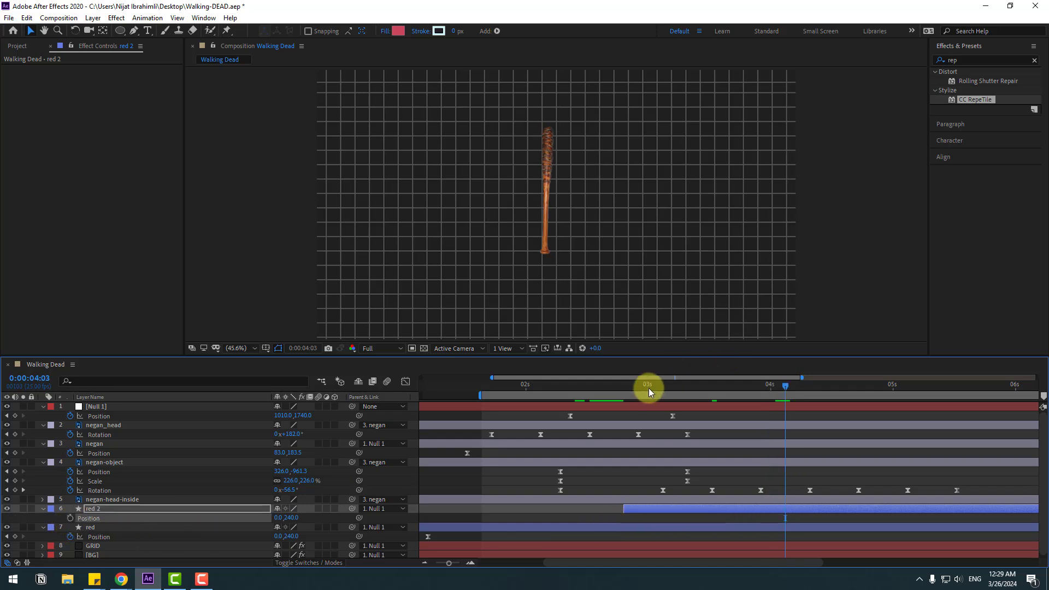
Move the red 2 circle up into the frame behind the bat, to a Position of about -24, -944
key("comma")
key("comma")
key("comma")
left_click_drag(575, 297, 573, 218)
key("period")
key("period")
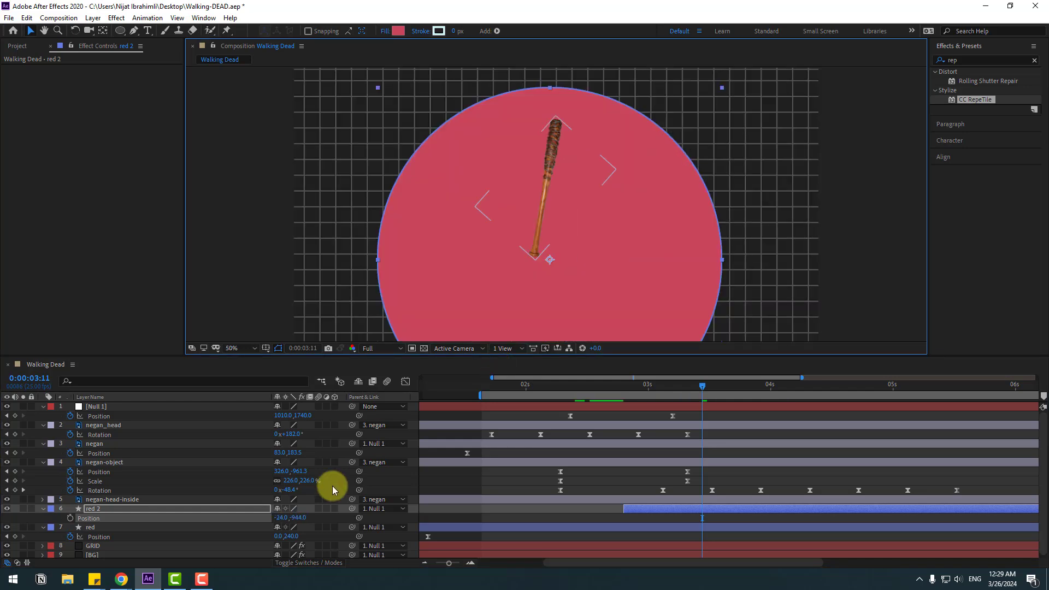
Scale red 2 down to 68% and move the circle up so it surrounds the bat
key("s")
left_click_drag(285, 517, 271, 519)
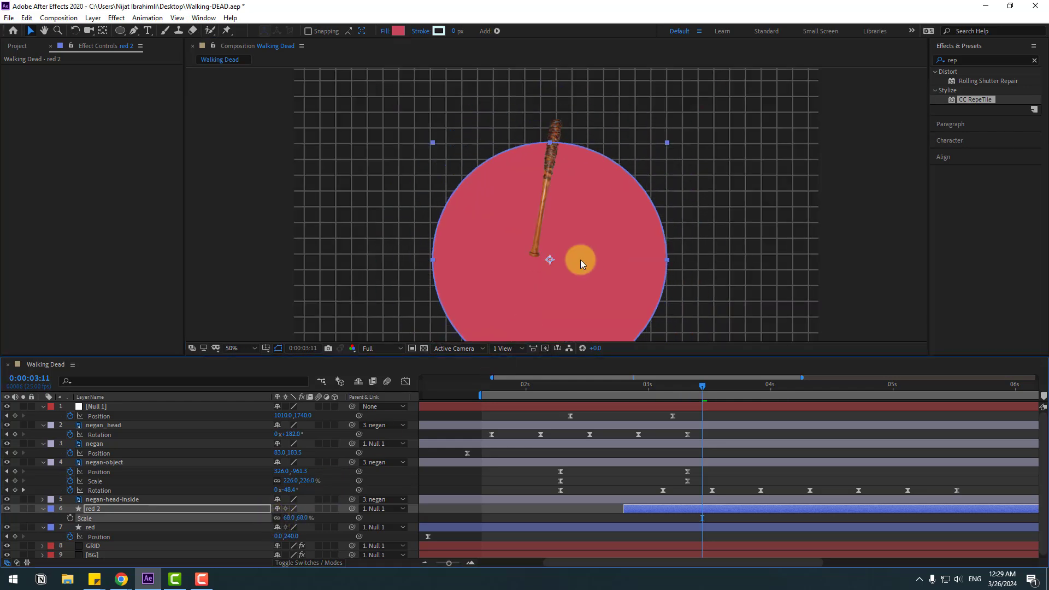
left_click_drag(579, 260, 569, 205)
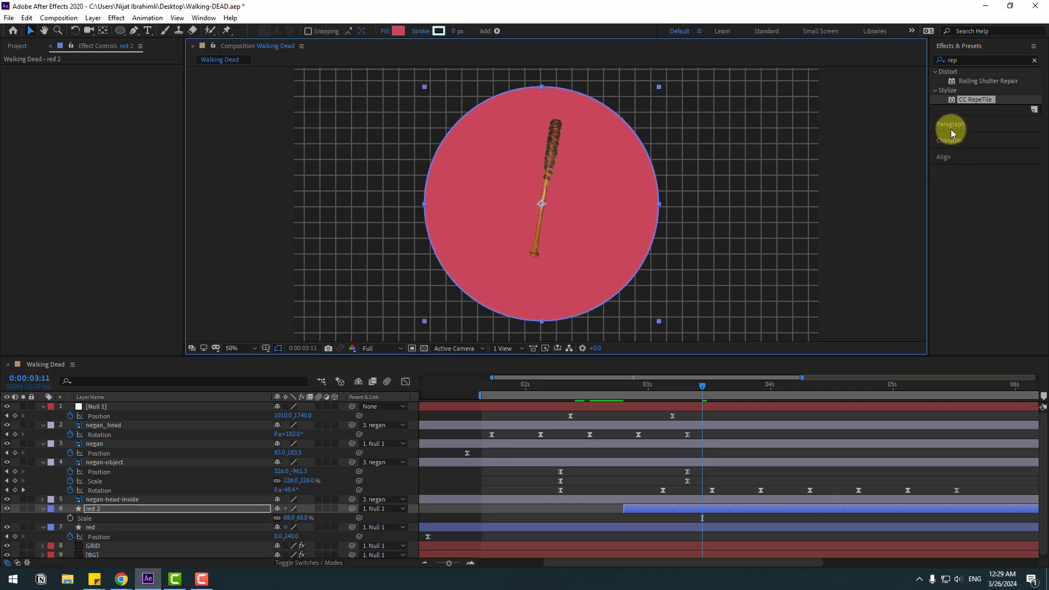
Align red 2 to the composition's centre horizontally and vertically
left_click(945, 156)
left_click(963, 123)
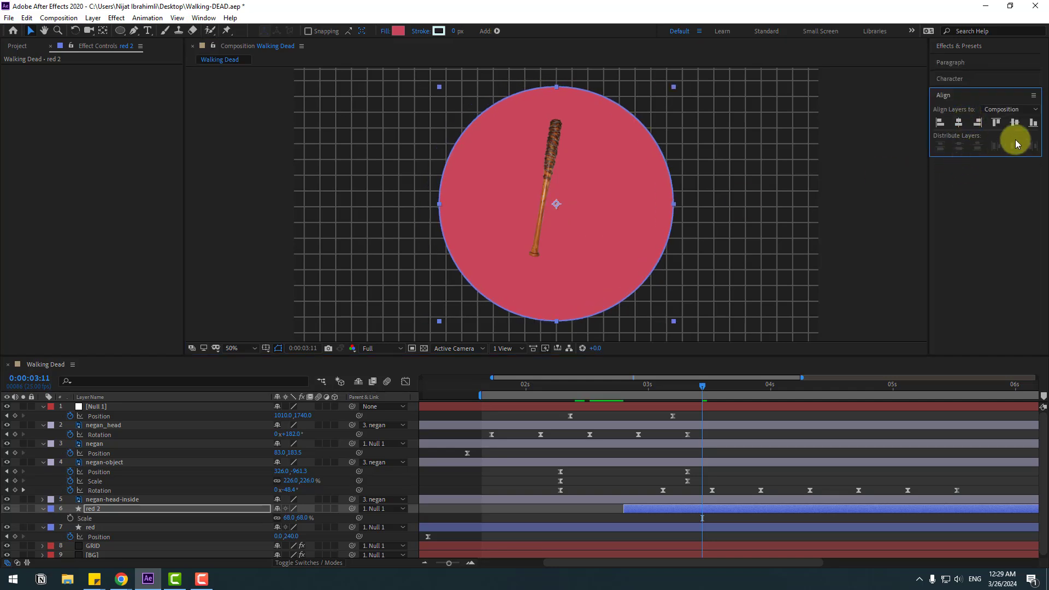
left_click(1014, 123)
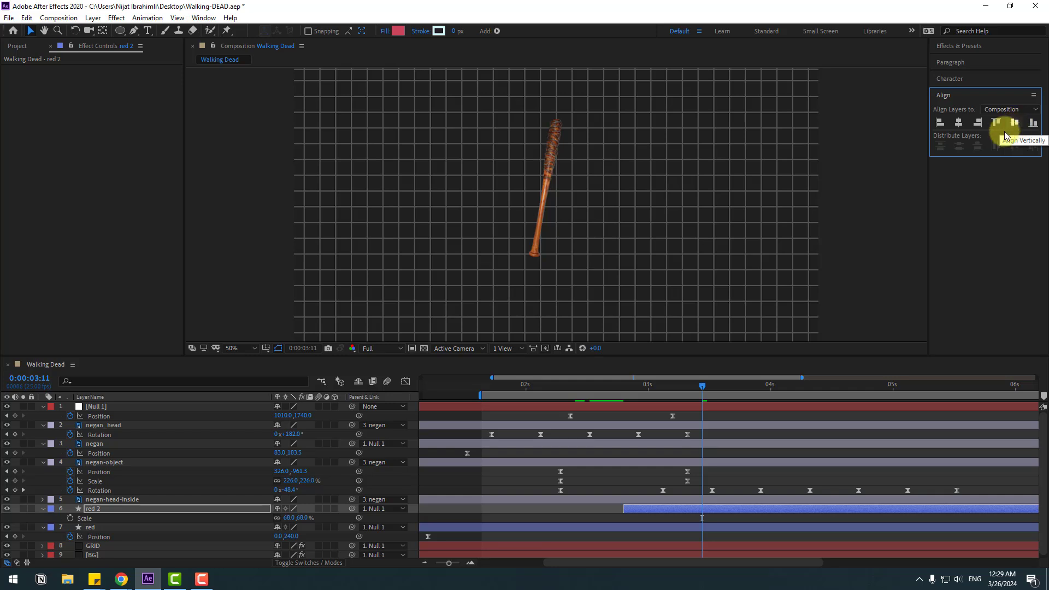
Move the red 2 circle back up into the frame so it surrounds the bat
key("comma")
key("comma")
key("comma")
key("comma")
left_click_drag(567, 286, 570, 213)
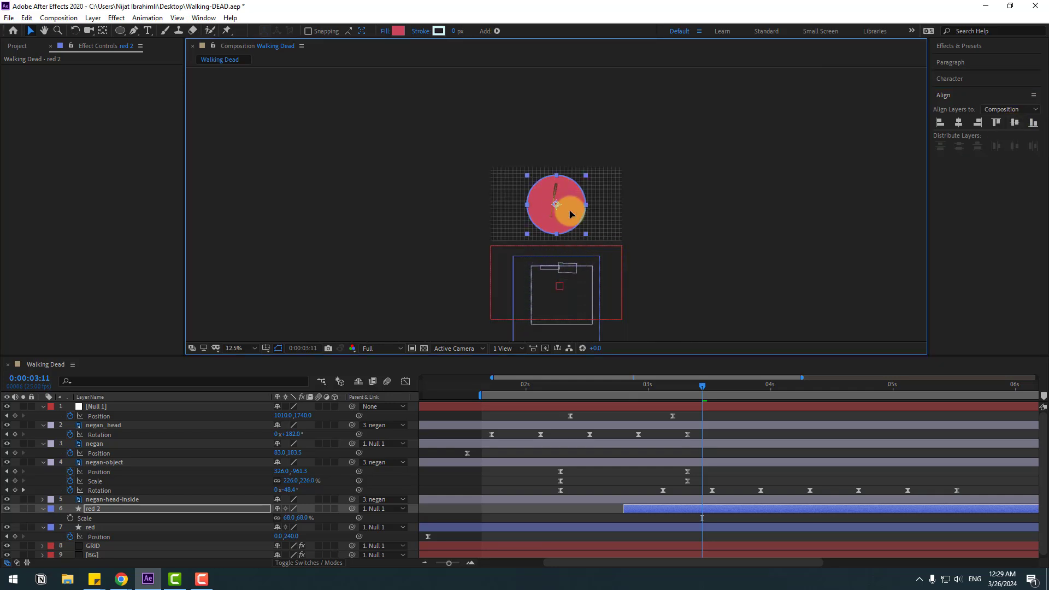
key("period")
key("period")
key("period")
key("period")
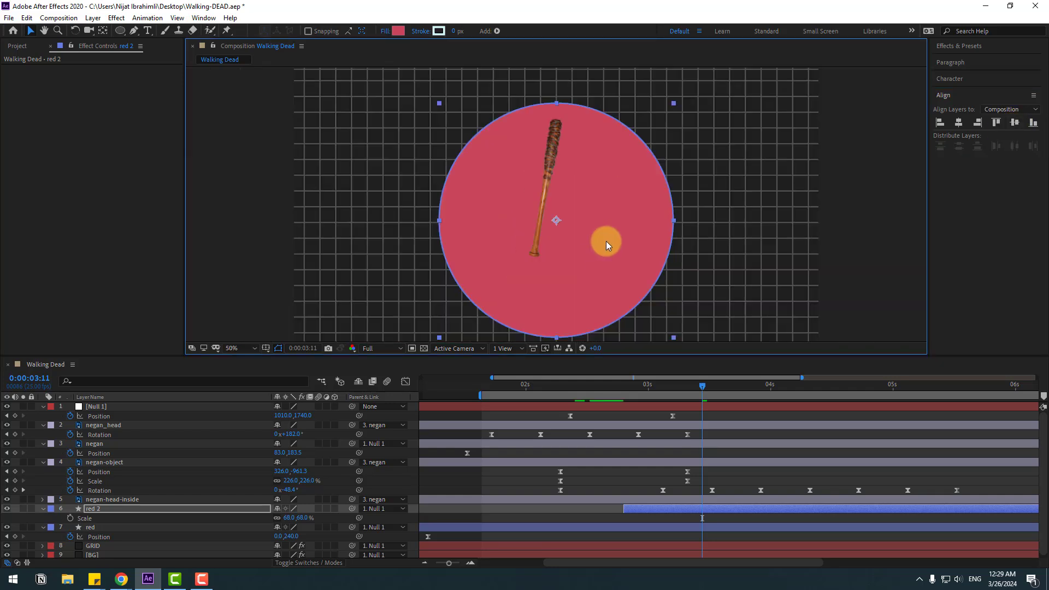
Go to 0:00:04:05 and shift the red 2 circle slightly up and to the left to centre it around the bat
left_click_drag(718, 386, 795, 385)
left_click_drag(607, 253, 596, 236)
key("comma")
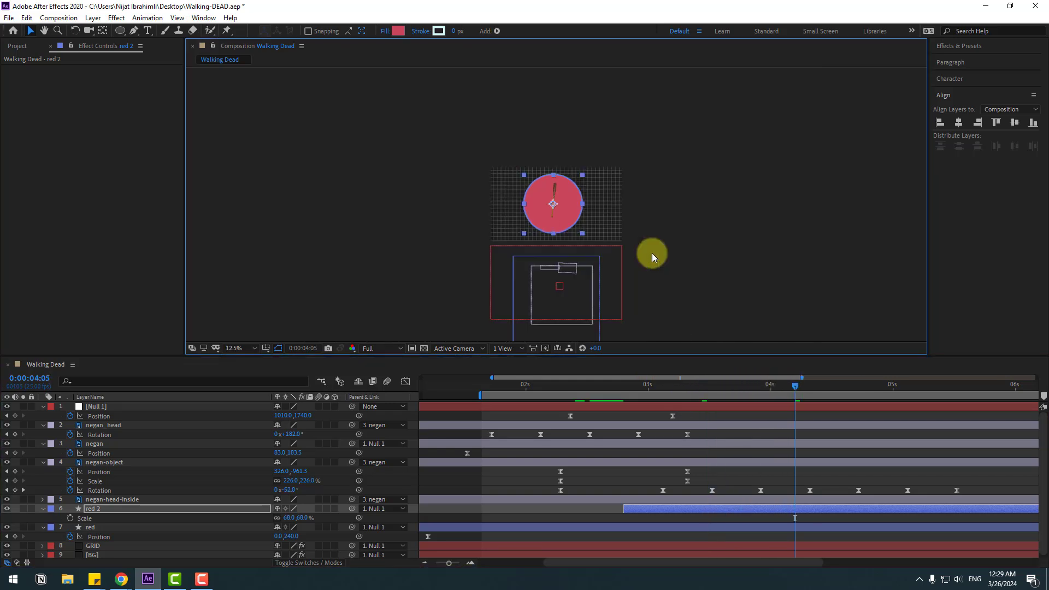
scroll(652, 255, "up", 2)
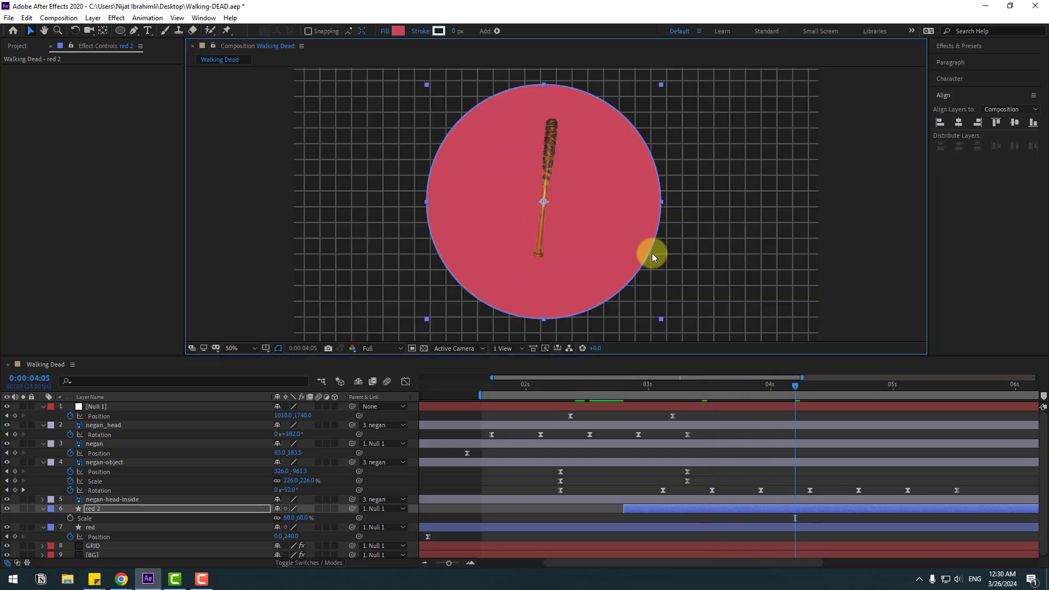
Change the red 2 circle's fill colour to a muted blue and preview the bat's swing against it
left_click(398, 31)
left_click(429, 501)
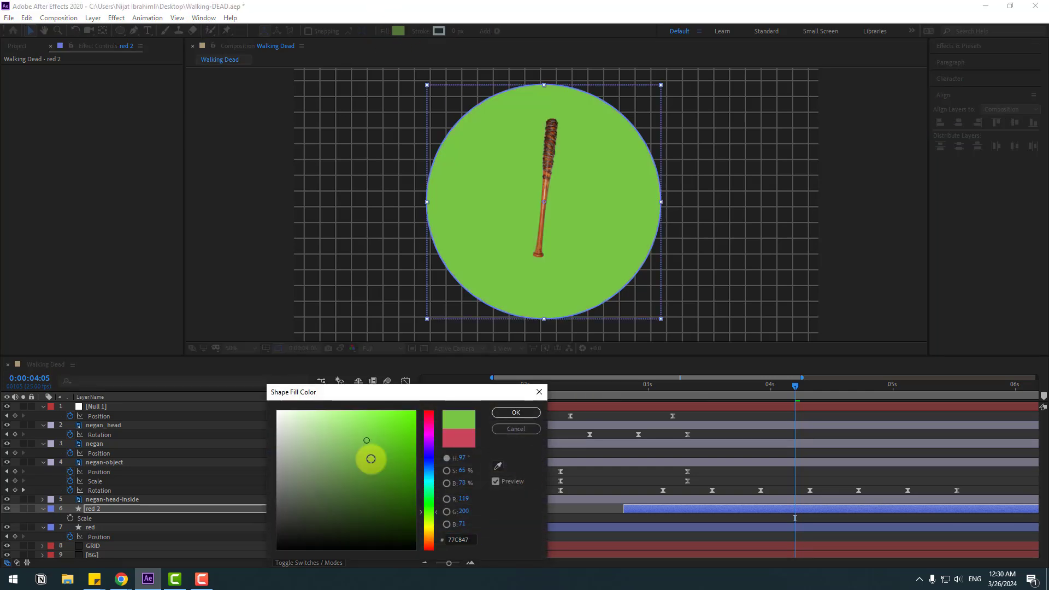
mouse_move(370, 457)
left_mouse_down()
mouse_move(349, 482)
mouse_move(325, 488)
mouse_move(428, 468)
mouse_move(335, 454)
mouse_move(362, 447)
mouse_move(378, 470)
left_mouse_up()
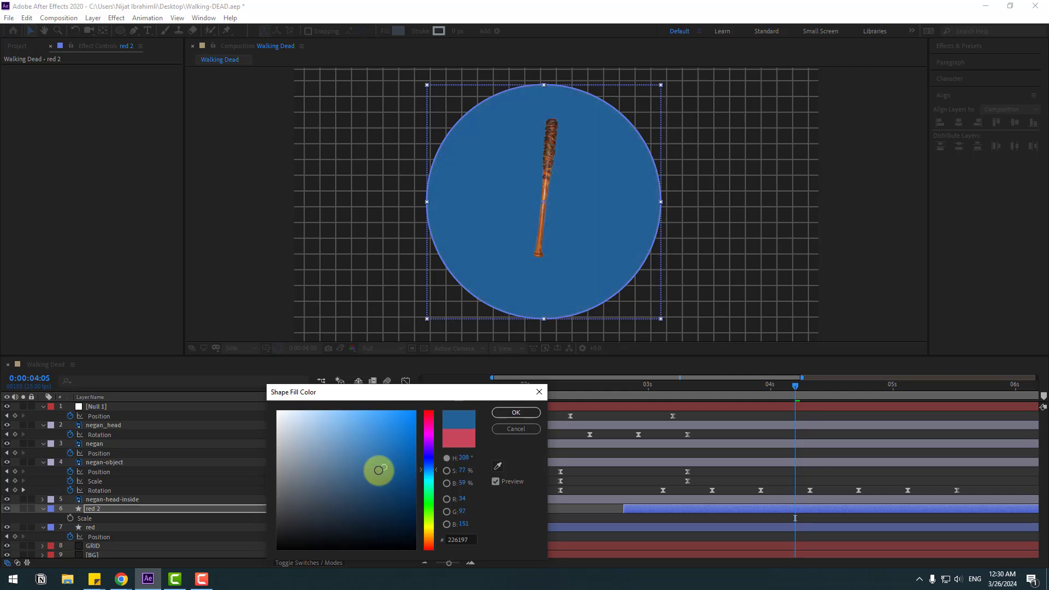
left_click(516, 413)
left_click(657, 468)
left_click_drag(599, 391, 738, 387)
left_click_drag(839, 376, 689, 416)
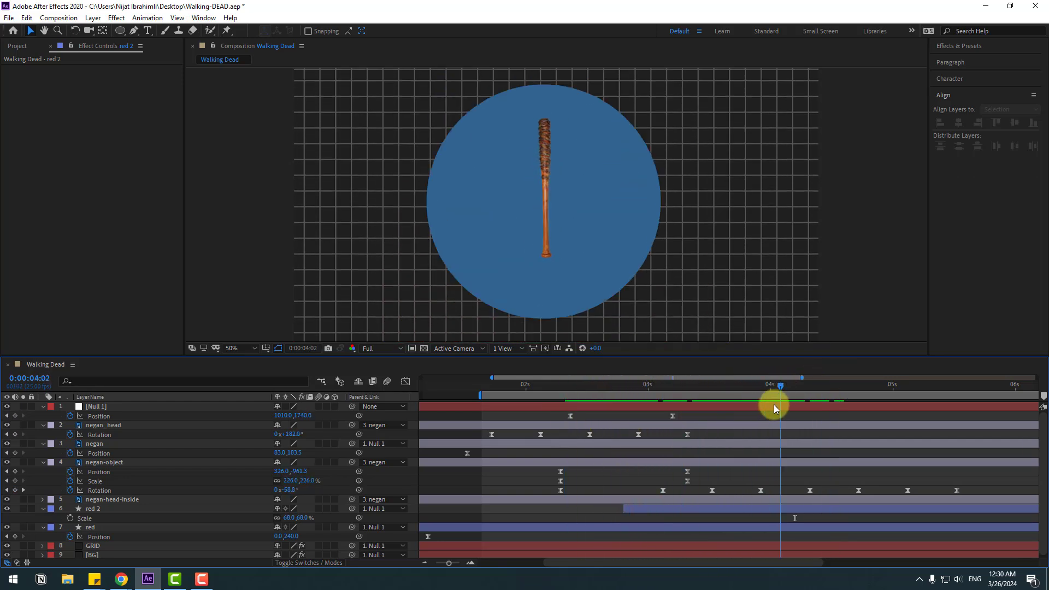